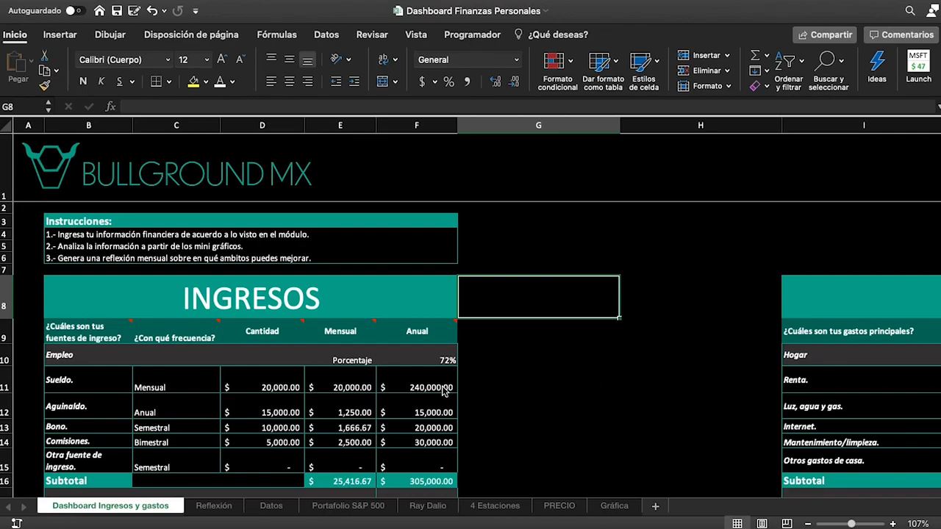
Examine the Ingresos table's employment, investment and business income rows with their subtotals and percentages.
{"action": "scroll", "coordinate": [448, 393], "scroll_direction": "down", "scroll_amount": 3}
{"action": "left_click", "coordinate": [536, 352]}
{"action": "scroll", "coordinate": [535, 353], "scroll_direction": "down", "scroll_amount": 5}
{"action": "scroll", "coordinate": [536, 352], "scroll_direction": "up", "scroll_amount": 1}
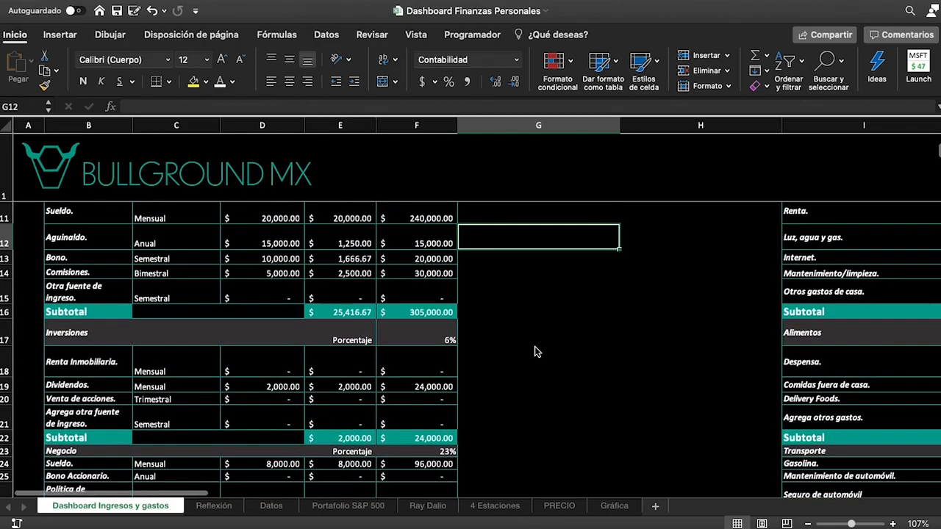
{"action": "scroll", "coordinate": [342, 363], "scroll_direction": "down", "scroll_amount": 1}
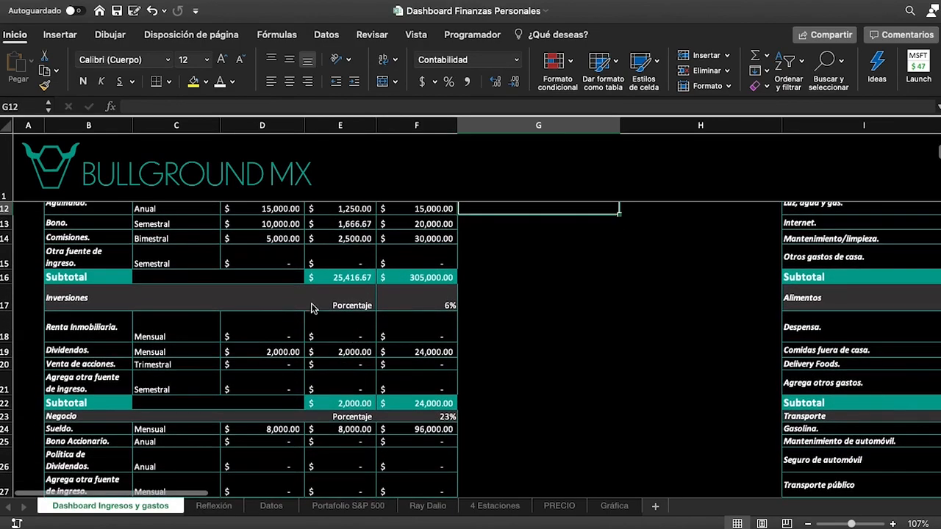
{"action": "scroll", "coordinate": [336, 280], "scroll_direction": "up", "scroll_amount": 1}
{"action": "scroll", "coordinate": [336, 280], "scroll_direction": "down", "scroll_amount": 5}
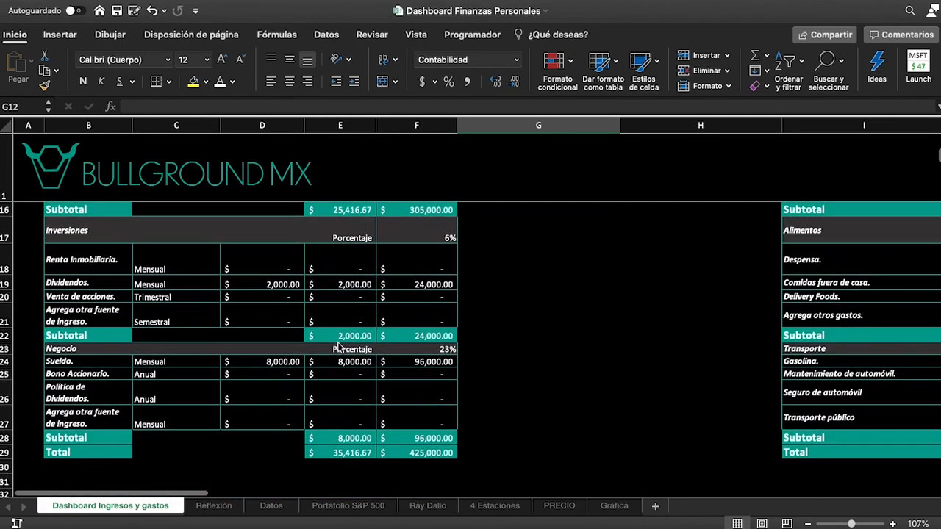
{"action": "left_click", "coordinate": [261, 288]}
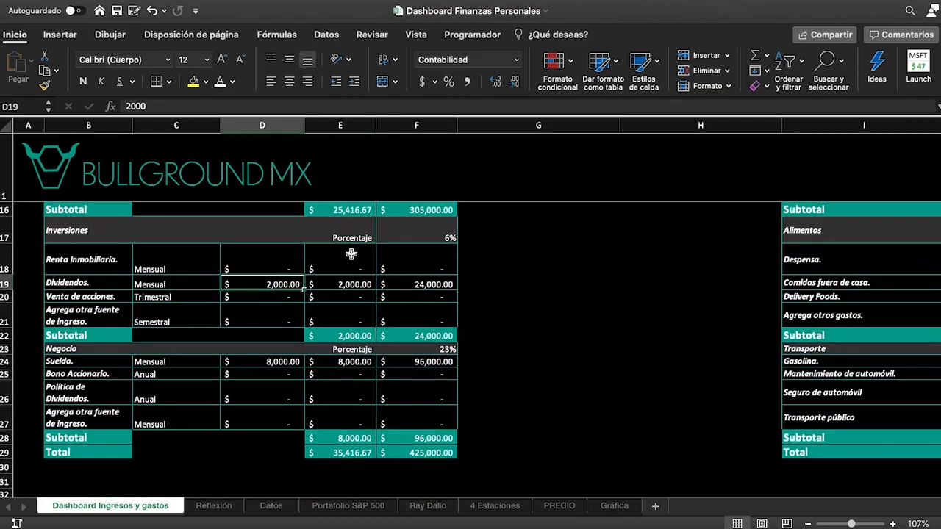
{"action": "scroll", "coordinate": [343, 306], "scroll_direction": "down", "scroll_amount": 4}
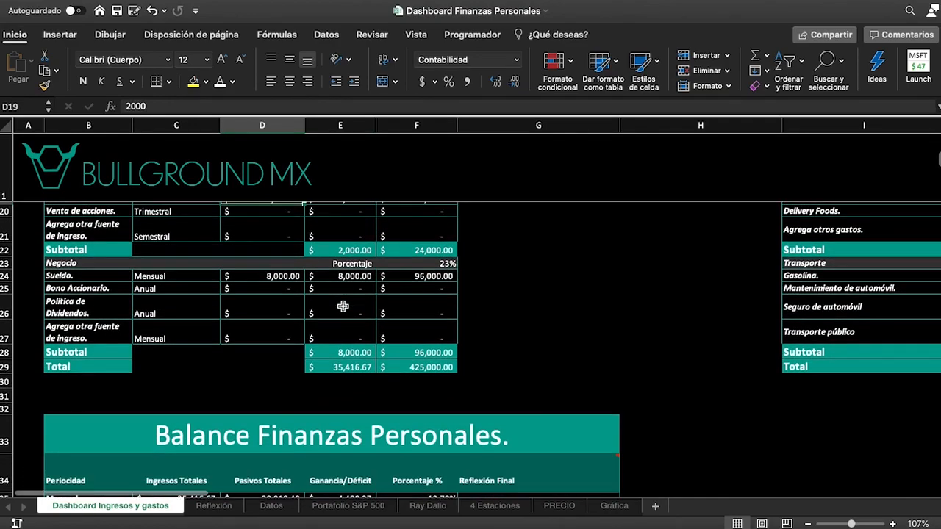
{"action": "left_click", "coordinate": [353, 351]}
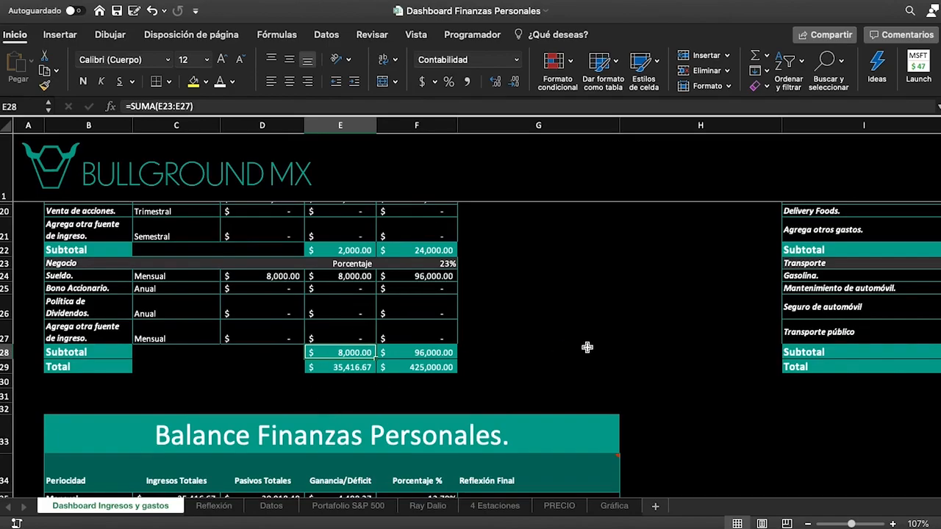
Look over the Hogar and Alimentos expenses, and check the formula of the monthly income total in the Ingresos table.
{"action": "scroll", "coordinate": [587, 347], "scroll_direction": "up", "scroll_amount": 4}
{"action": "scroll", "coordinate": [587, 348], "scroll_direction": "right", "scroll_amount": 5}
{"action": "scroll", "coordinate": [587, 348], "scroll_direction": "down", "scroll_amount": 3}
{"action": "scroll", "coordinate": [587, 348], "scroll_direction": "left", "scroll_amount": 1}
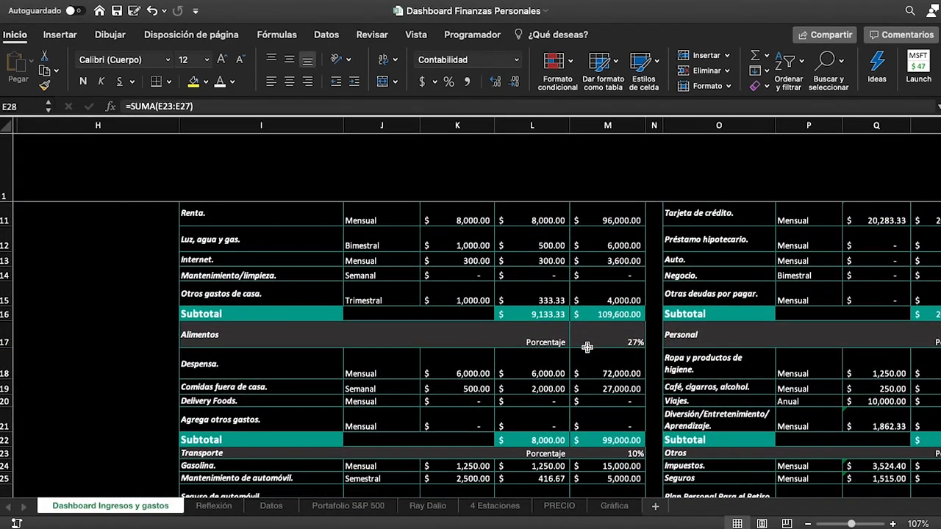
{"action": "scroll", "coordinate": [407, 320], "scroll_direction": "left", "scroll_amount": 6}
{"action": "scroll", "coordinate": [407, 320], "scroll_direction": "down", "scroll_amount": 4}
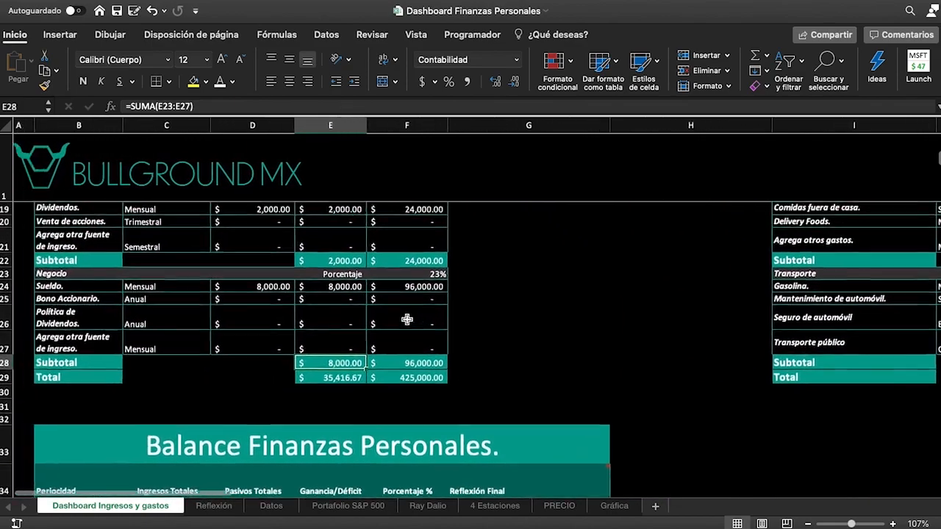
{"action": "left_click", "coordinate": [335, 374]}
{"action": "scroll", "coordinate": [508, 355], "scroll_direction": "up", "scroll_amount": 3}
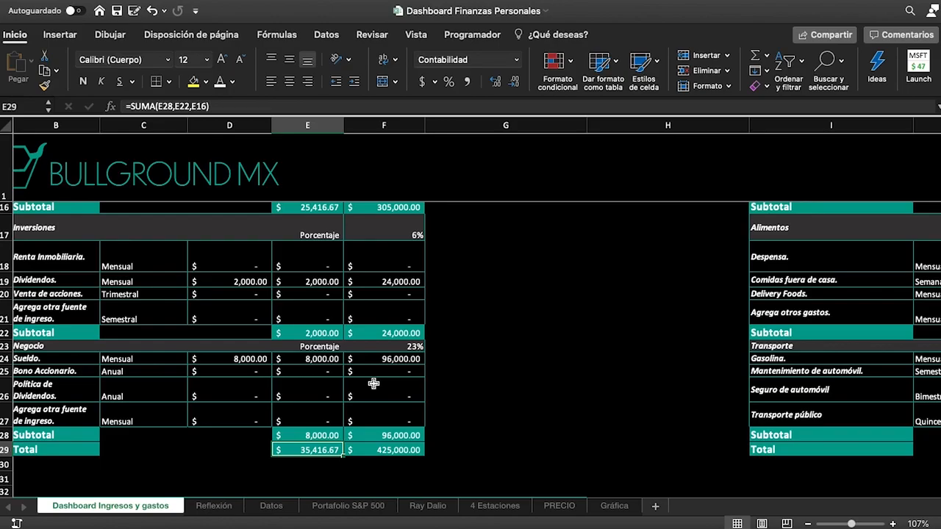
Examine the Pasivos debt and expense tables, the category percentage summary and the Afore section of the dashboard.
{"action": "scroll", "coordinate": [517, 365], "scroll_direction": "right", "scroll_amount": 5}
{"action": "scroll", "coordinate": [518, 365], "scroll_direction": "up", "scroll_amount": 5}
{"action": "scroll", "coordinate": [517, 365], "scroll_direction": "right", "scroll_amount": 4}
{"action": "scroll", "coordinate": [517, 366], "scroll_direction": "up", "scroll_amount": 3}
{"action": "scroll", "coordinate": [518, 366], "scroll_direction": "right", "scroll_amount": 1}
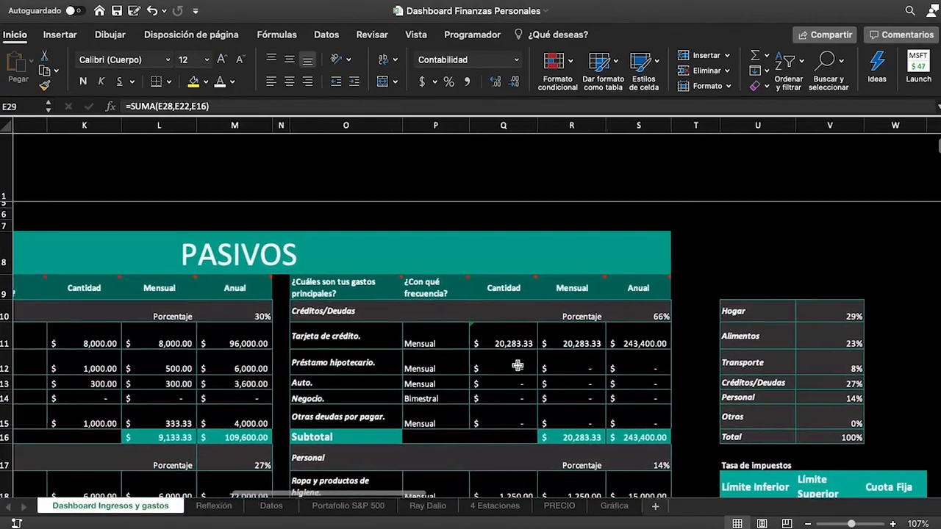
{"action": "scroll", "coordinate": [517, 365], "scroll_direction": "down", "scroll_amount": 1}
{"action": "scroll", "coordinate": [517, 365], "scroll_direction": "right", "scroll_amount": 1}
{"action": "scroll", "coordinate": [517, 365], "scroll_direction": "down", "scroll_amount": 3}
{"action": "scroll", "coordinate": [517, 366], "scroll_direction": "right", "scroll_amount": 4}
{"action": "scroll", "coordinate": [517, 365], "scroll_direction": "up", "scroll_amount": 3}
{"action": "scroll", "coordinate": [518, 365], "scroll_direction": "right", "scroll_amount": 4}
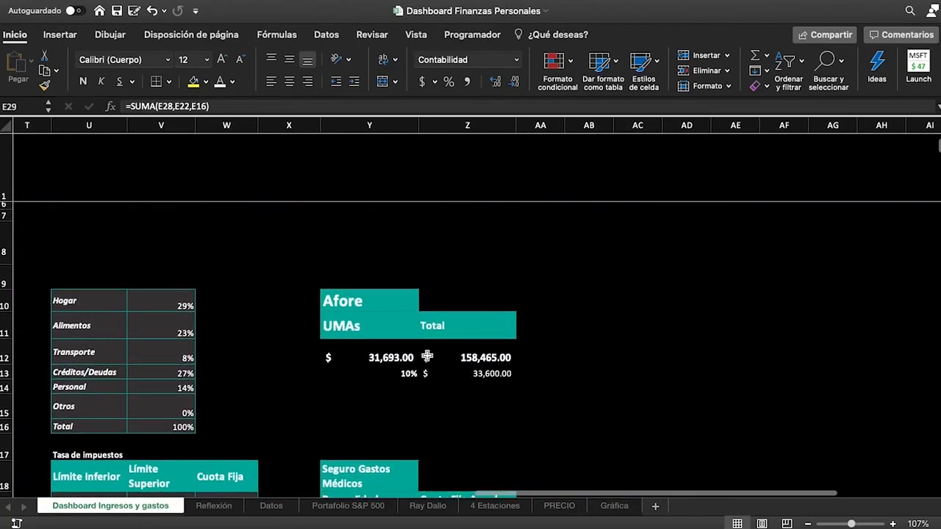
{"action": "left_click", "coordinate": [344, 304]}
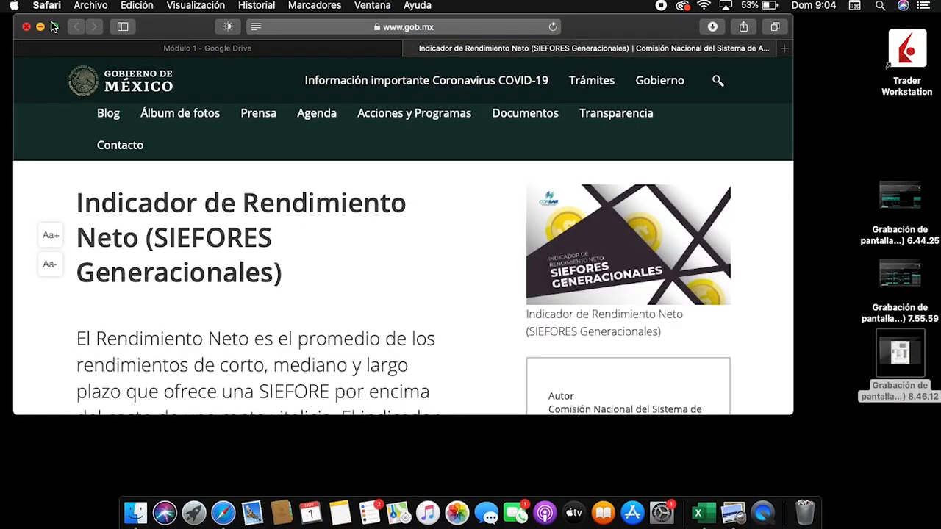
View the Indicador de Rendimiento Neto page full screen in Safari and read the list of generational SIEFORE groups.
{"action": "left_click", "coordinate": [53, 27]}
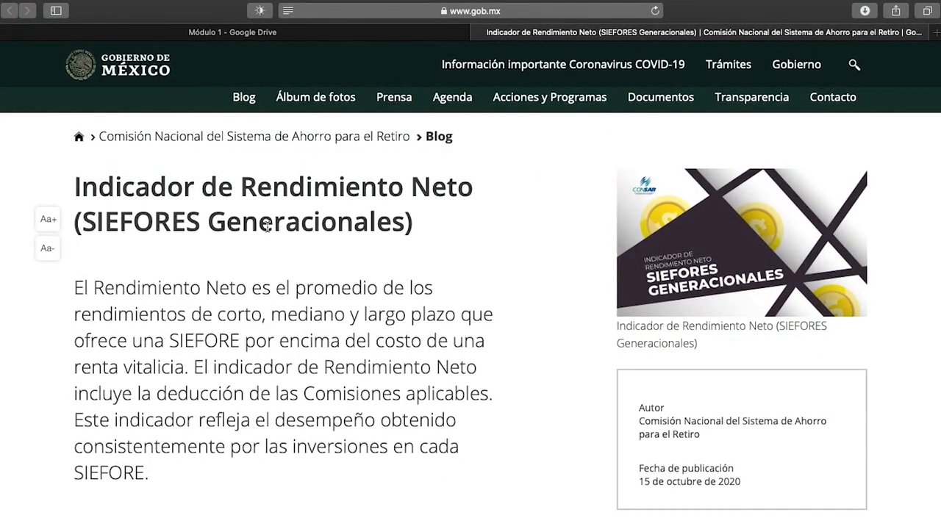
{"action": "scroll", "coordinate": [269, 228], "scroll_direction": "down", "scroll_amount": 3}
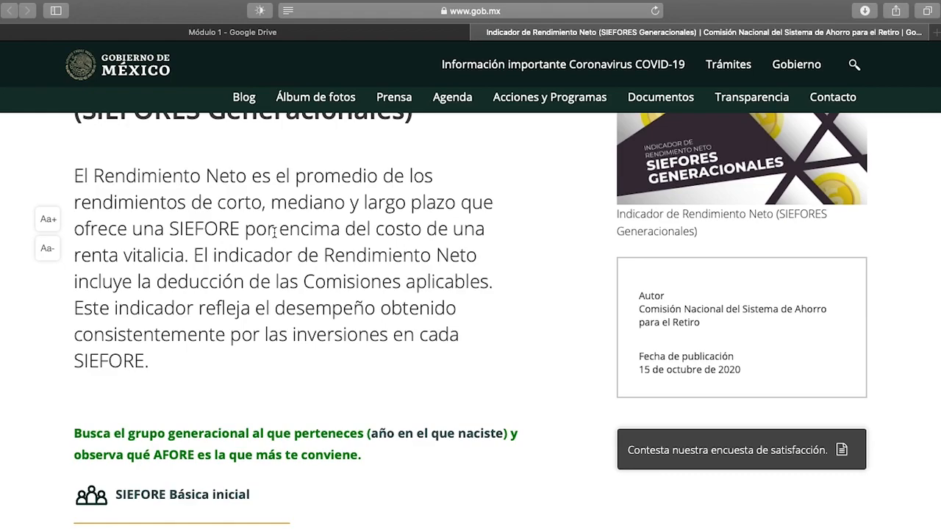
{"action": "scroll", "coordinate": [273, 232], "scroll_direction": "down", "scroll_amount": 5}
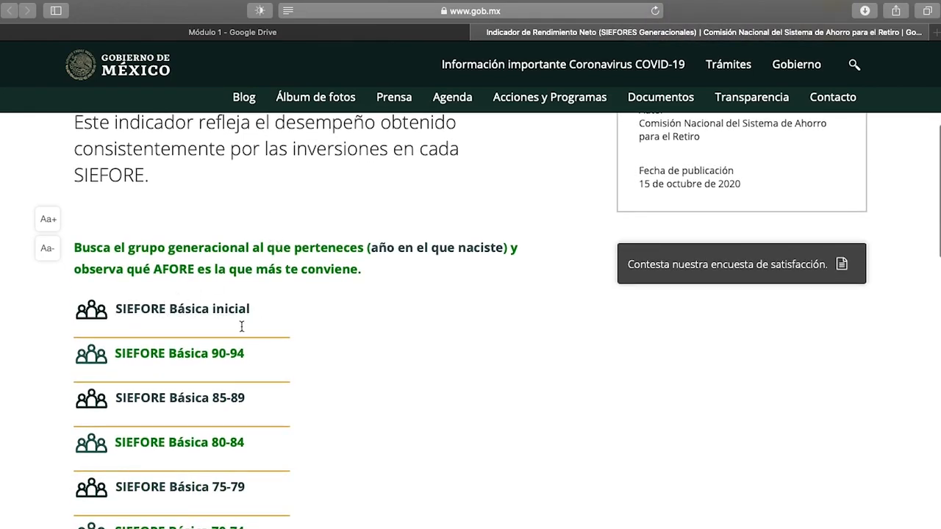
{"action": "scroll", "coordinate": [306, 404], "scroll_direction": "down", "scroll_amount": 3}
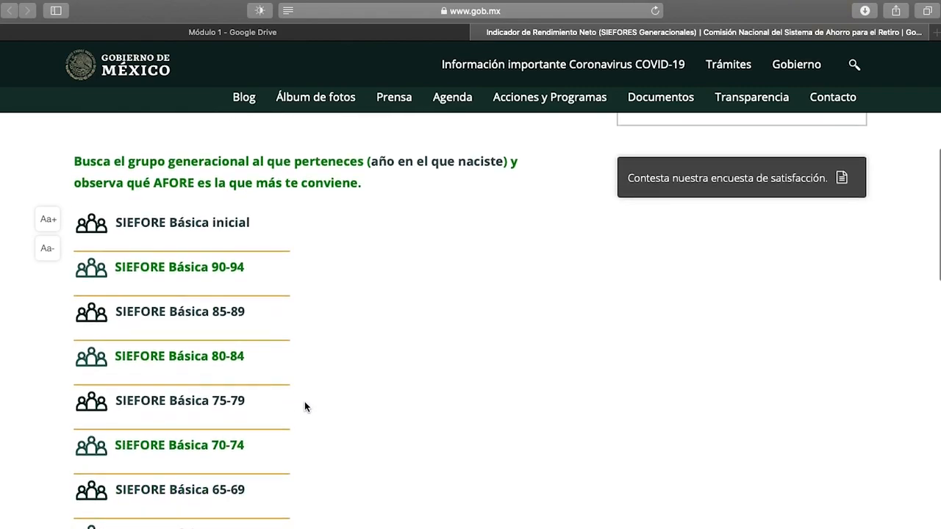
{"action": "scroll", "coordinate": [306, 406], "scroll_direction": "down", "scroll_amount": 2}
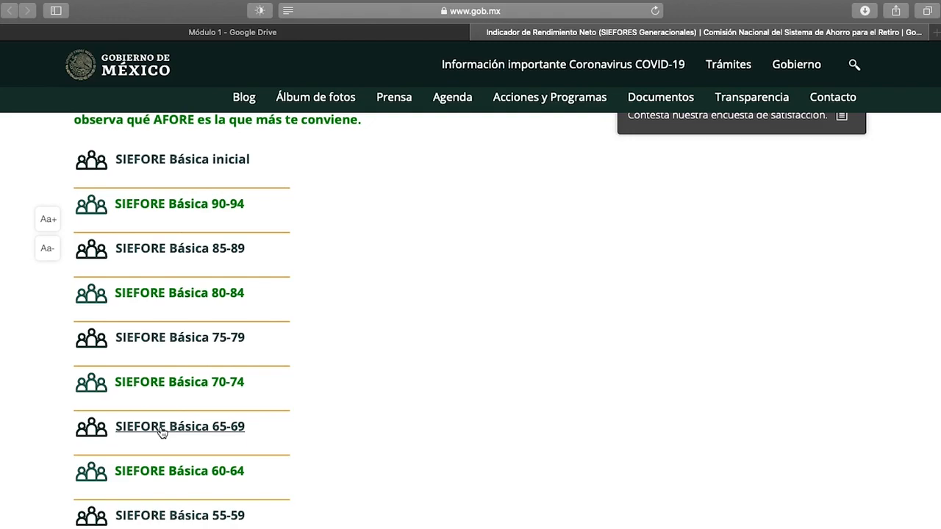
{"action": "scroll", "coordinate": [161, 432], "scroll_direction": "down", "scroll_amount": 1}
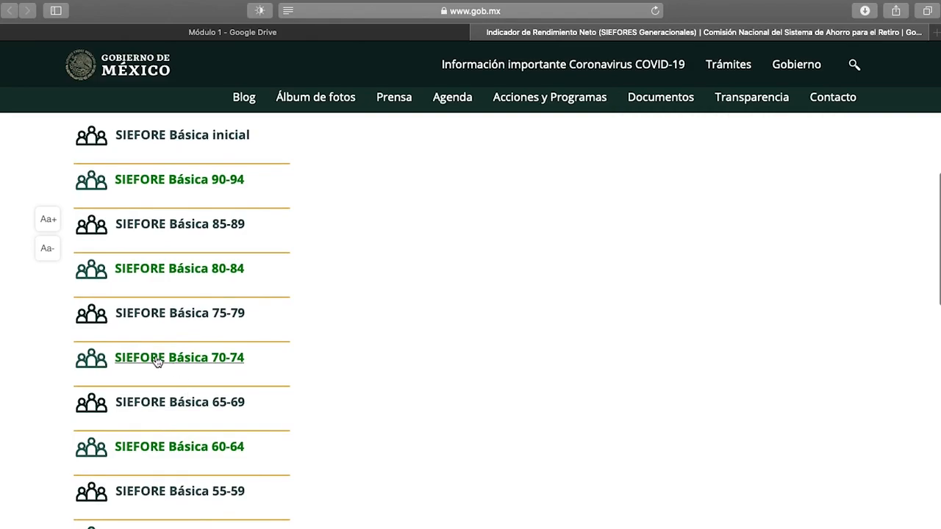
{"action": "scroll", "coordinate": [193, 363], "scroll_direction": "up", "scroll_amount": 3}
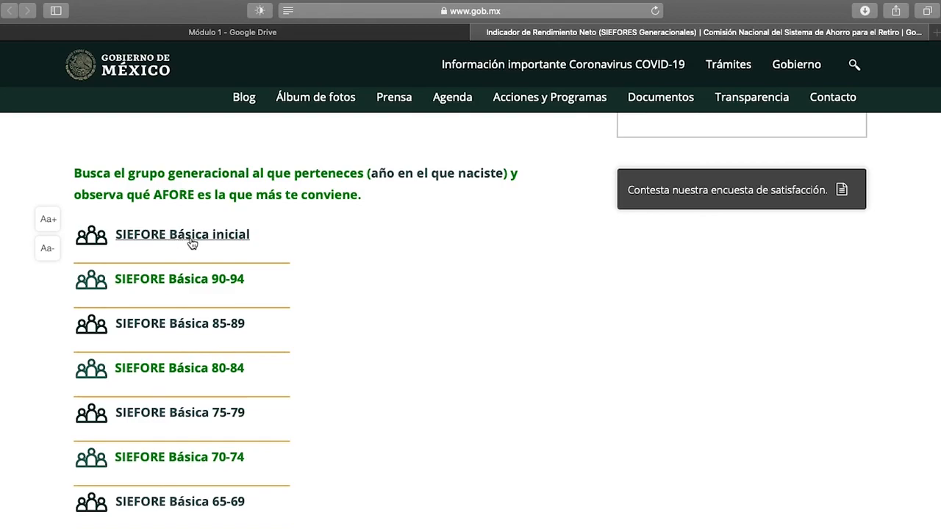
Open the SIEFORE Básica inicial page and review its net returns by AFORE.
{"action": "left_click", "coordinate": [187, 242]}
{"action": "scroll", "coordinate": [187, 272], "scroll_direction": "down", "scroll_amount": 5}
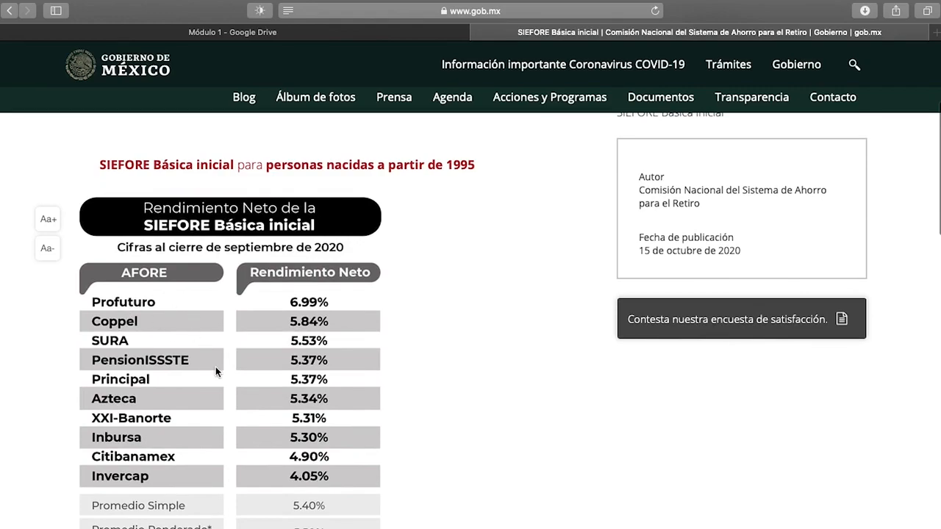
{"action": "scroll", "coordinate": [215, 371], "scroll_direction": "down", "scroll_amount": 3}
{"action": "scroll", "coordinate": [216, 371], "scroll_direction": "up", "scroll_amount": 1}
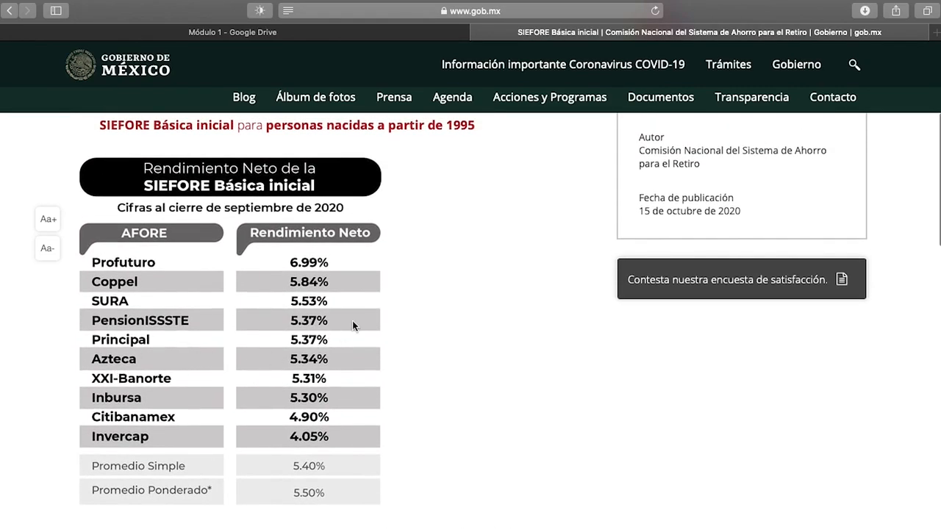
{"action": "scroll", "coordinate": [424, 305], "scroll_direction": "up", "scroll_amount": 1}
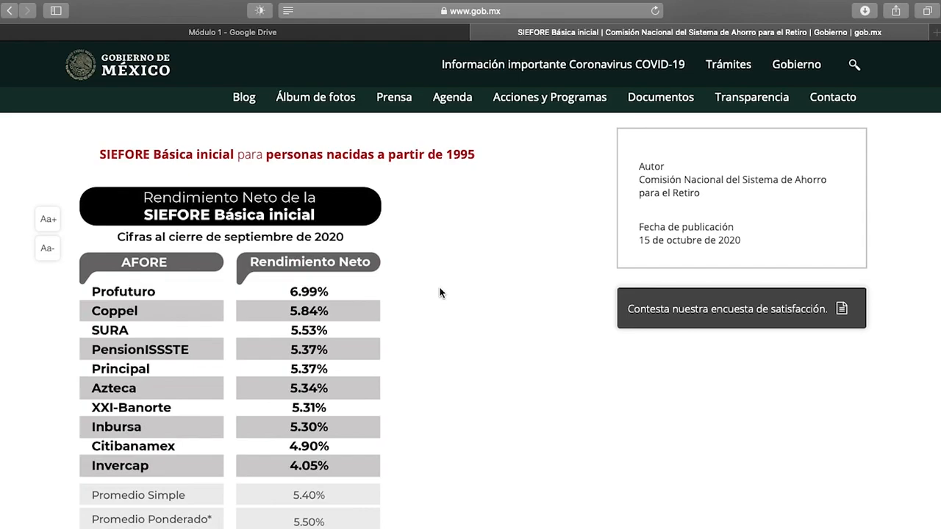
{"action": "scroll", "coordinate": [488, 295], "scroll_direction": "up", "scroll_amount": 5}
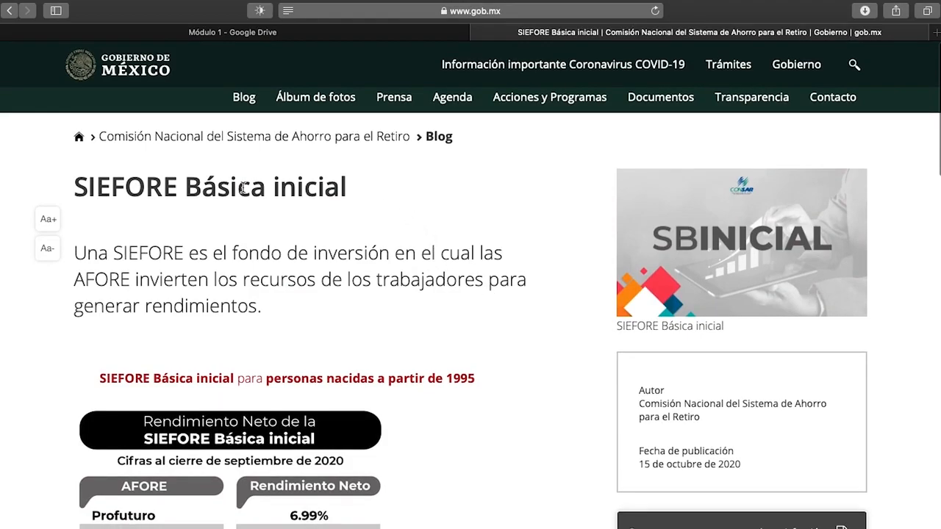
Return to the SIEFORE group list and open SIEFORE Básica 90-94 to review its net return table.
{"action": "left_click", "coordinate": [10, 10]}
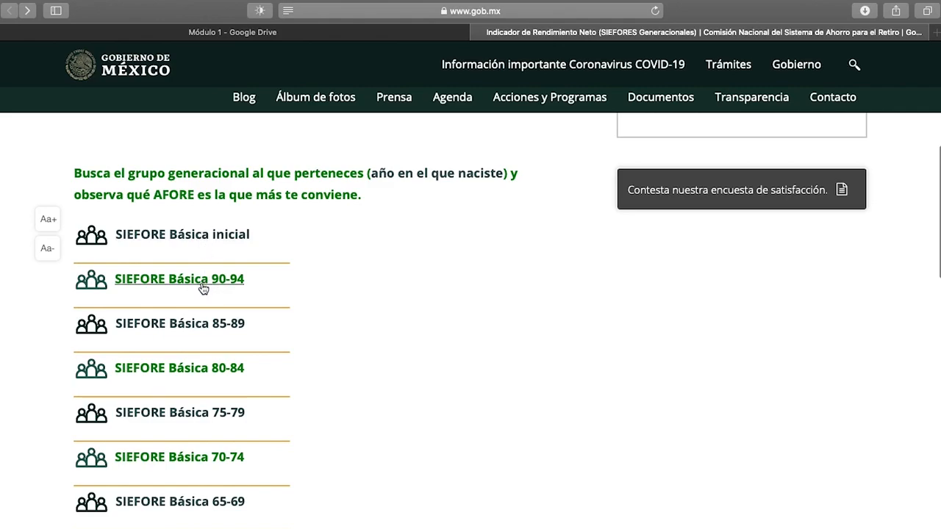
{"action": "left_click", "coordinate": [203, 282]}
{"action": "scroll", "coordinate": [387, 351], "scroll_direction": "down", "scroll_amount": 5}
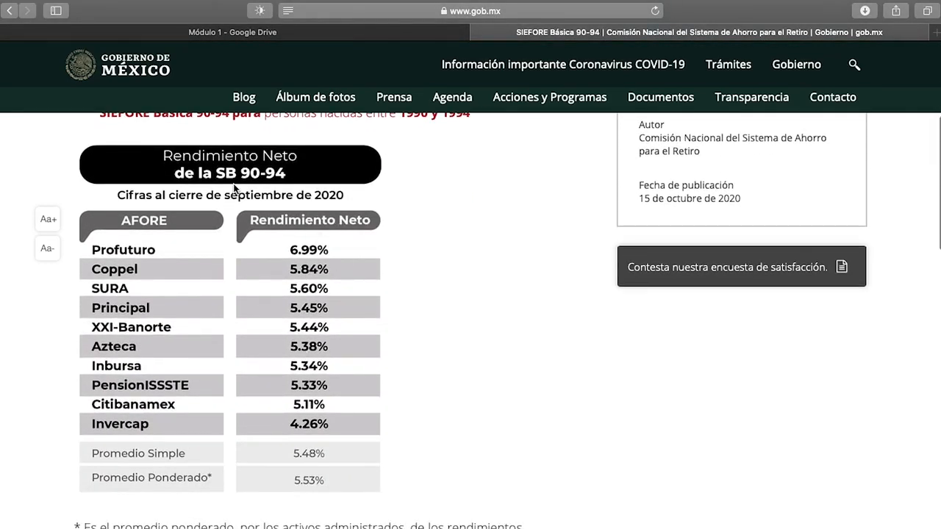
{"action": "scroll", "coordinate": [234, 188], "scroll_direction": "up", "scroll_amount": 10}
Go back to the group list and open SIEFORE Básica 85-89 to compare its AFORE net returns.
{"action": "key", "text": "super+bracketleft"}
{"action": "scroll", "coordinate": [313, 278], "scroll_direction": "down", "scroll_amount": 3}
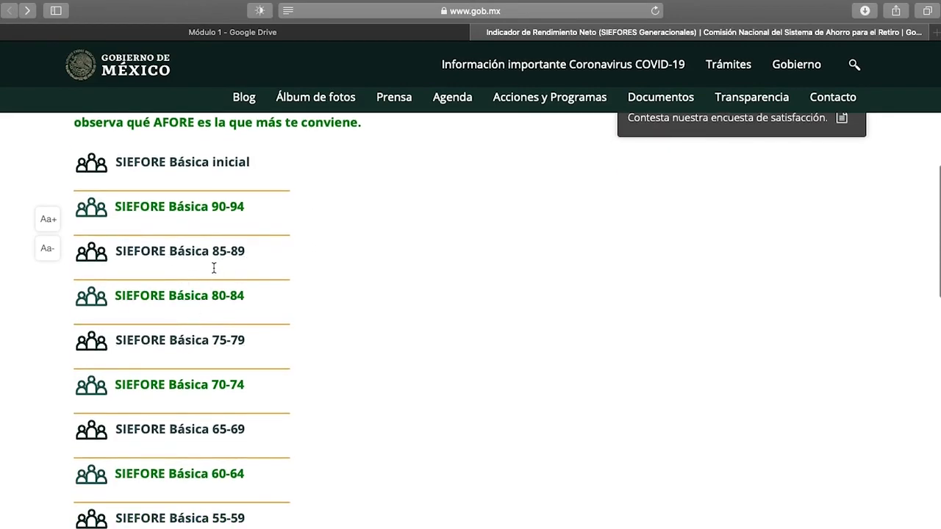
{"action": "left_click", "coordinate": [208, 253]}
{"action": "scroll", "coordinate": [419, 360], "scroll_direction": "down", "scroll_amount": 5}
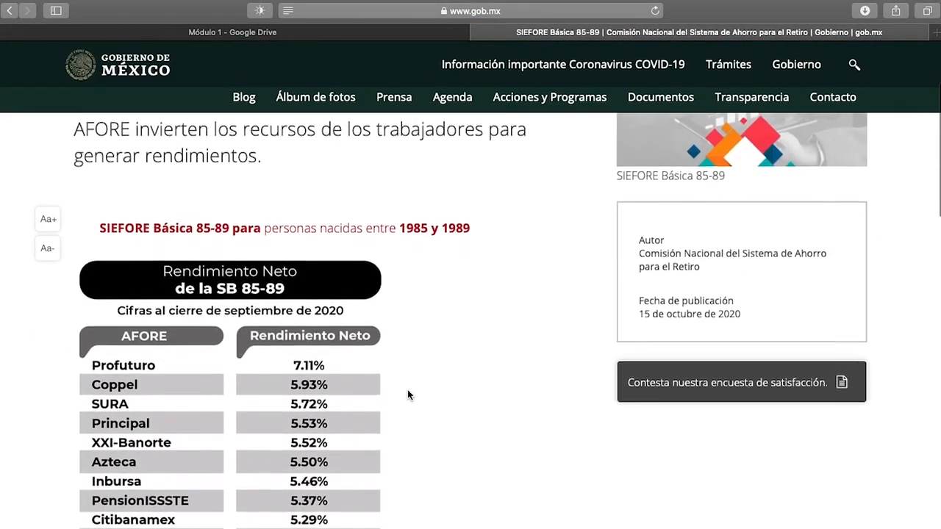
{"action": "scroll", "coordinate": [409, 395], "scroll_direction": "down", "scroll_amount": 2}
{"action": "scroll", "coordinate": [306, 334], "scroll_direction": "down", "scroll_amount": 3}
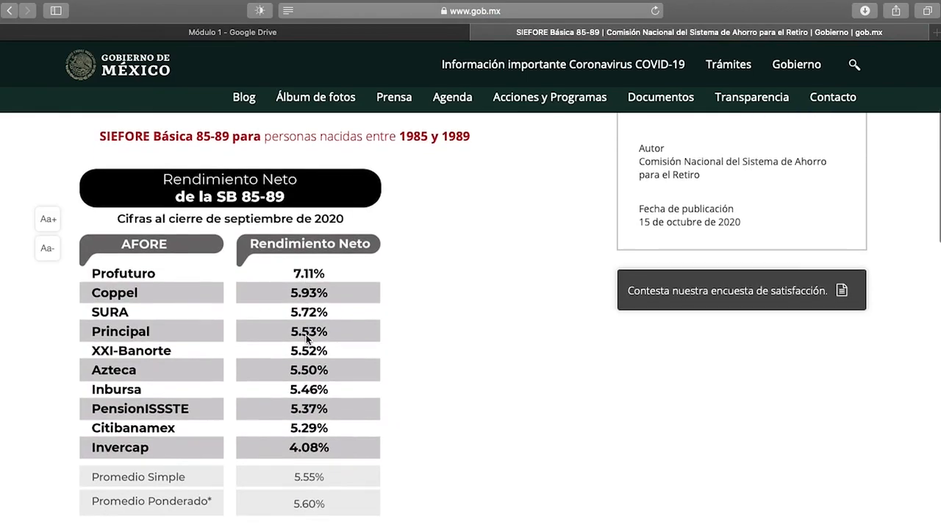
{"action": "scroll", "coordinate": [329, 253], "scroll_direction": "up", "scroll_amount": 6}
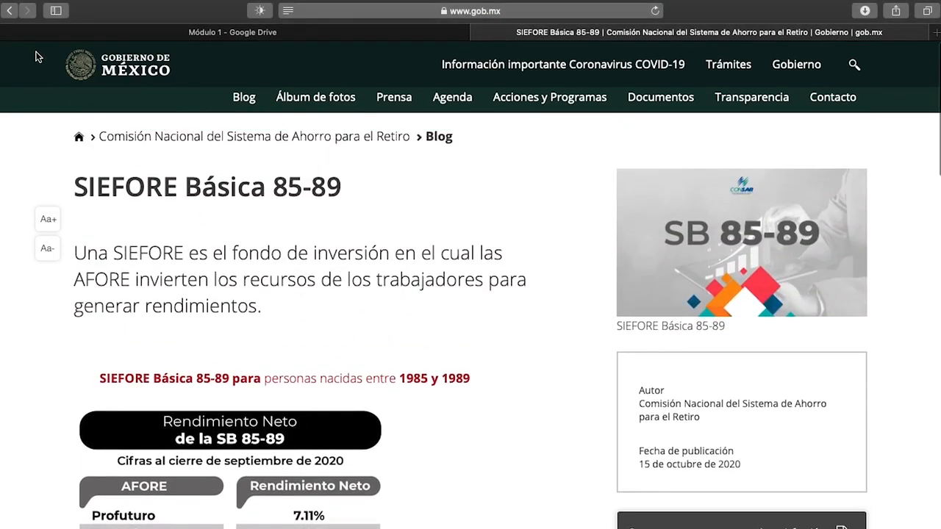
Go back to the group list, look through the older generations and review the SIEFORE Básica 55-59 net return table.
{"action": "left_click", "coordinate": [9, 11]}
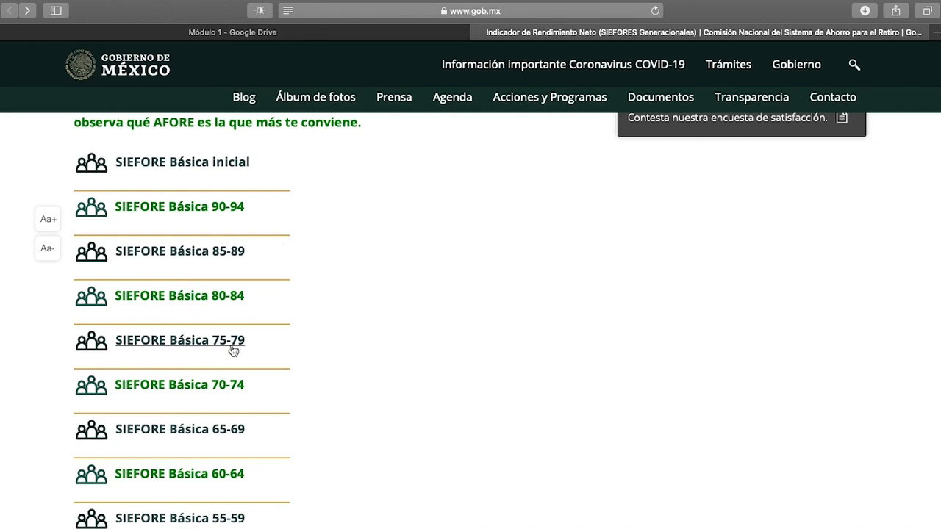
{"action": "scroll", "coordinate": [349, 333], "scroll_direction": "up", "scroll_amount": 1}
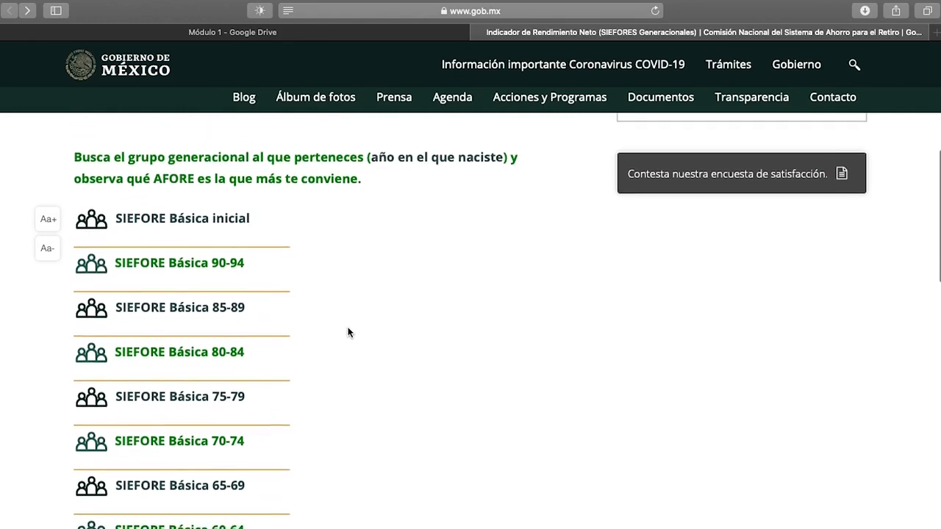
{"action": "scroll", "coordinate": [349, 333], "scroll_direction": "down", "scroll_amount": 2}
{"action": "scroll", "coordinate": [349, 333], "scroll_direction": "down", "scroll_amount": 3}
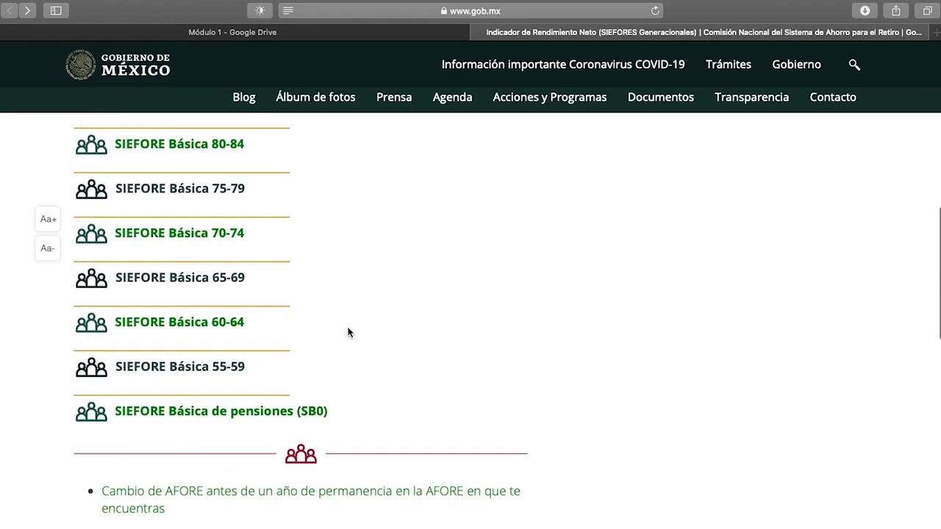
{"action": "left_click", "coordinate": [177, 368]}
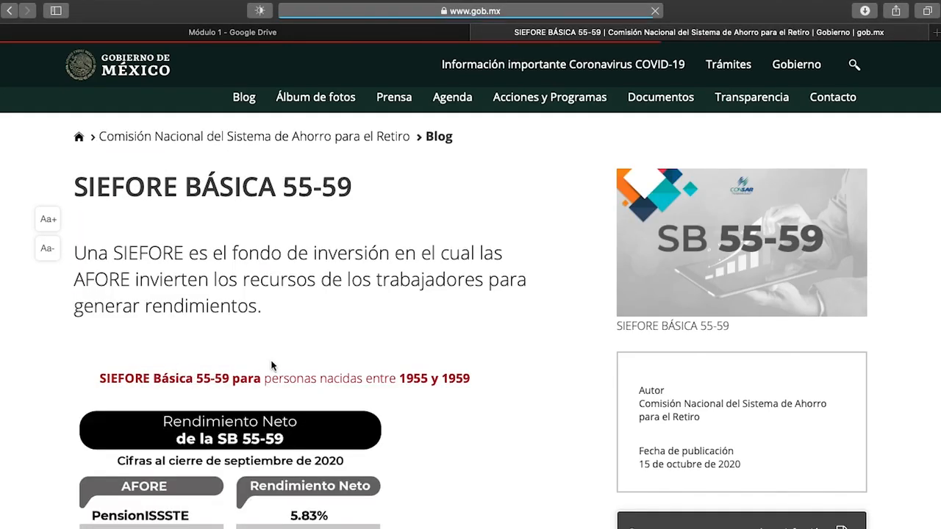
{"action": "scroll", "coordinate": [345, 327], "scroll_direction": "down", "scroll_amount": 3}
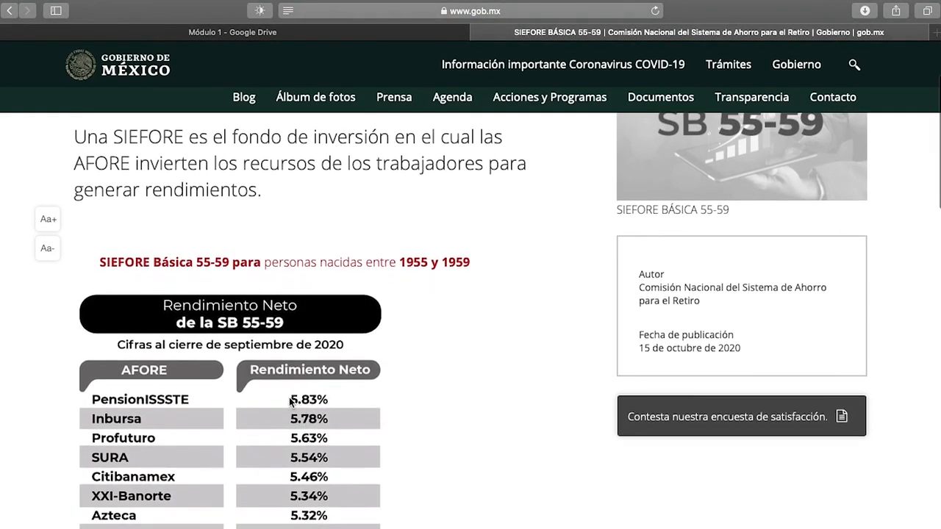
{"action": "left_click_drag", "start_coordinate": [291, 400], "coordinate": [337, 401]}
{"action": "scroll", "coordinate": [397, 360], "scroll_direction": "down", "scroll_amount": 3}
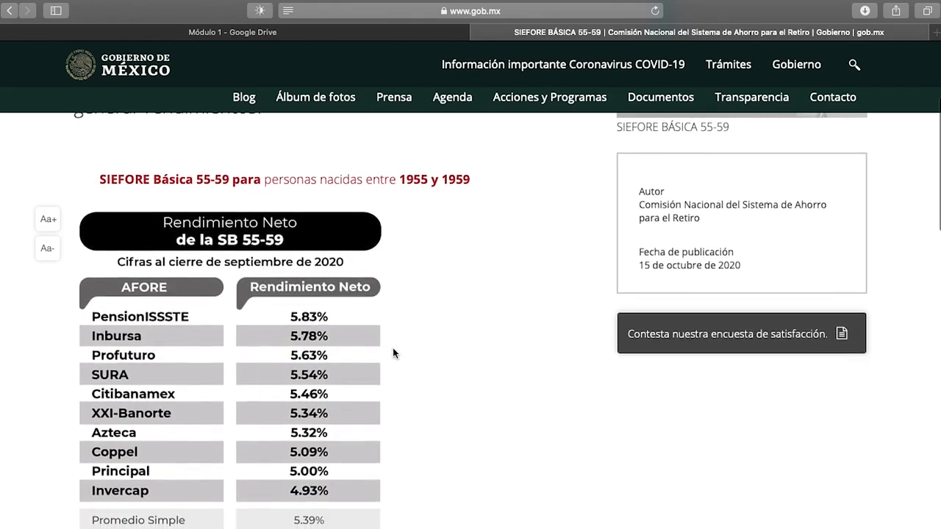
Return to the generation list, review the SIEFORE Básica inicial net return table by AFORE, and go back to the list.
{"action": "left_click", "coordinate": [8, 13]}
{"action": "scroll", "coordinate": [439, 275], "scroll_direction": "up", "scroll_amount": 6}
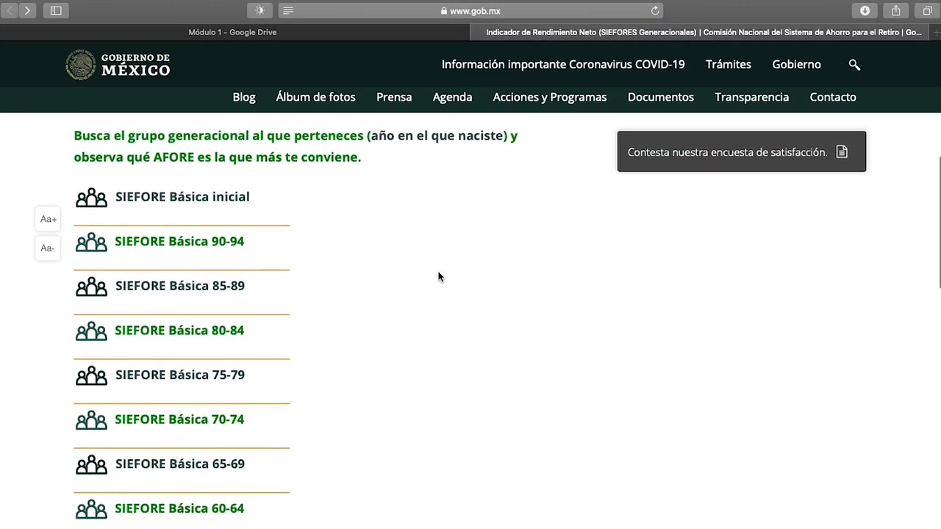
{"action": "left_click", "coordinate": [190, 200]}
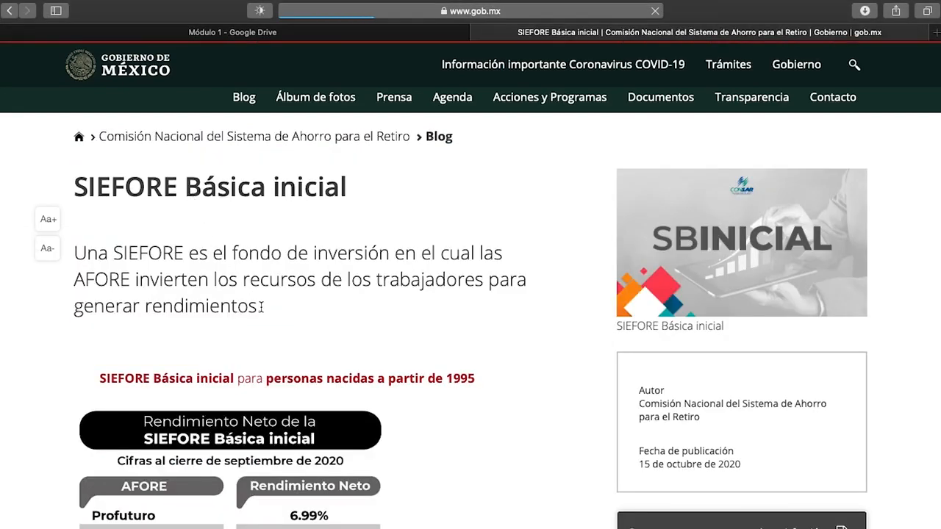
{"action": "scroll", "coordinate": [203, 423], "scroll_direction": "down", "scroll_amount": 3}
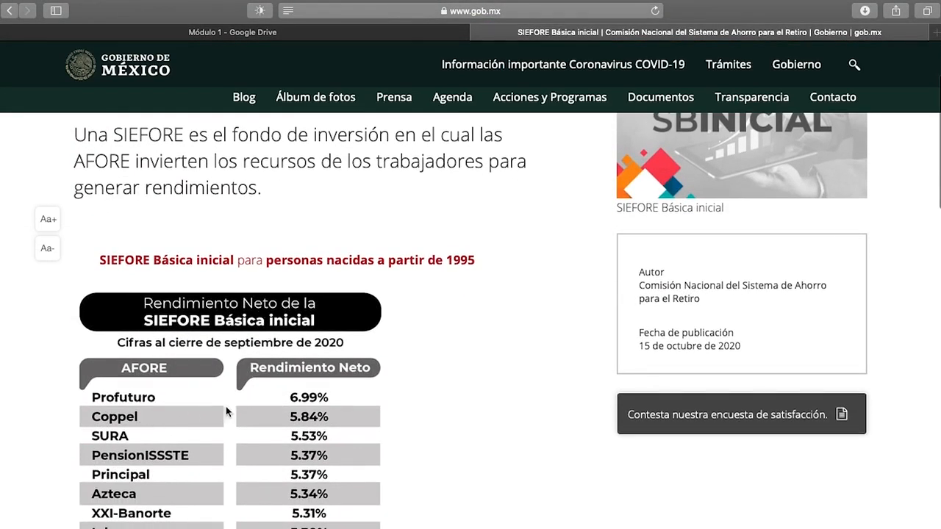
{"action": "scroll", "coordinate": [324, 419], "scroll_direction": "down", "scroll_amount": 2}
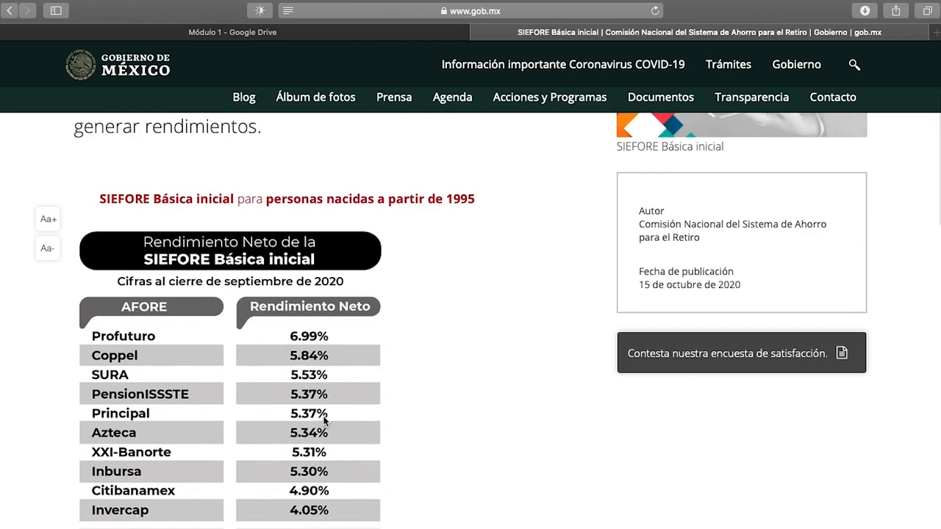
{"action": "left_click", "coordinate": [10, 12]}
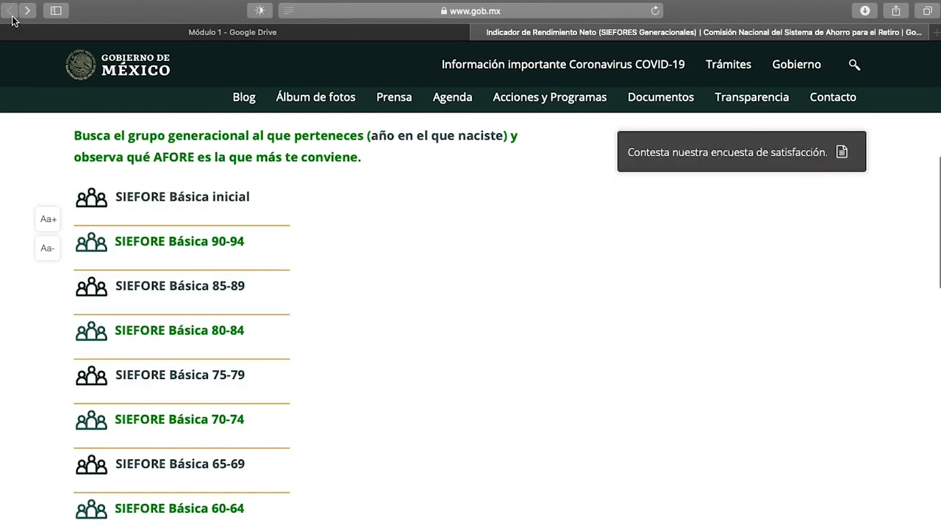
Switch to the Excel dashboard, follow the UMAs link to the INEGI page and highlight the 2019 and 2020 annual UMA values.
{"action": "key", "text": "F11"}
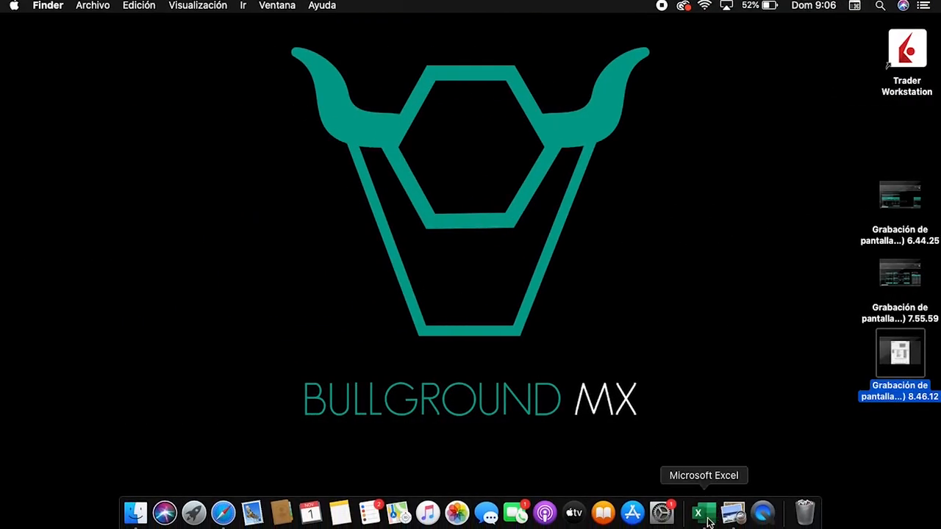
{"action": "left_click", "coordinate": [699, 517]}
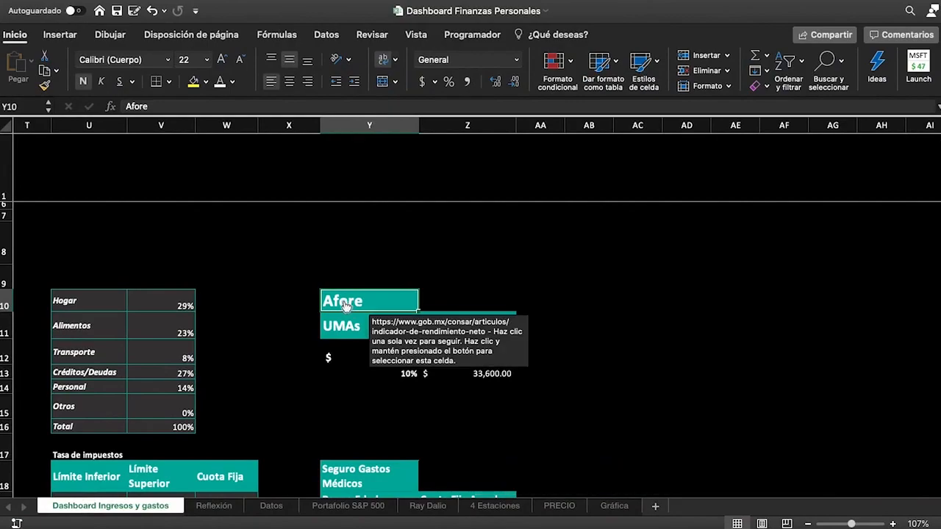
{"action": "left_click", "coordinate": [250, 348]}
{"action": "left_click", "coordinate": [351, 325]}
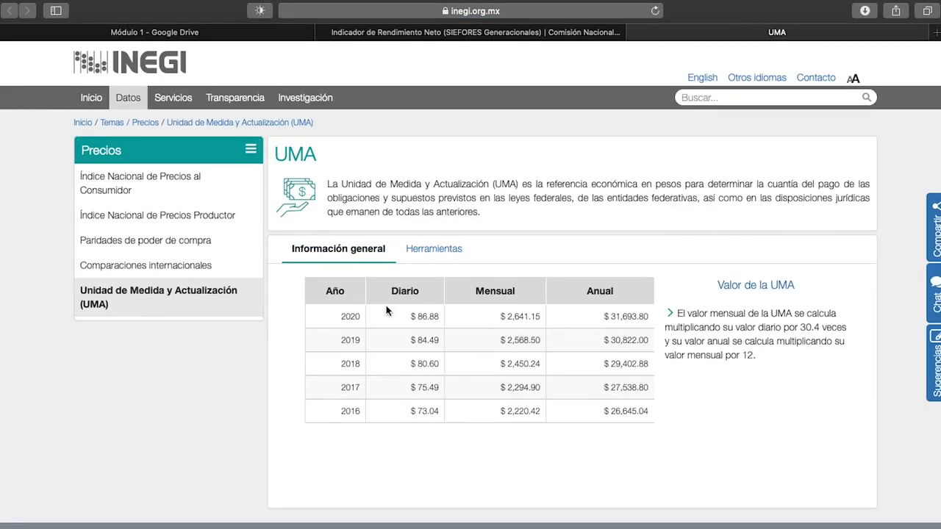
{"action": "left_click_drag", "start_coordinate": [605, 341], "coordinate": [652, 342]}
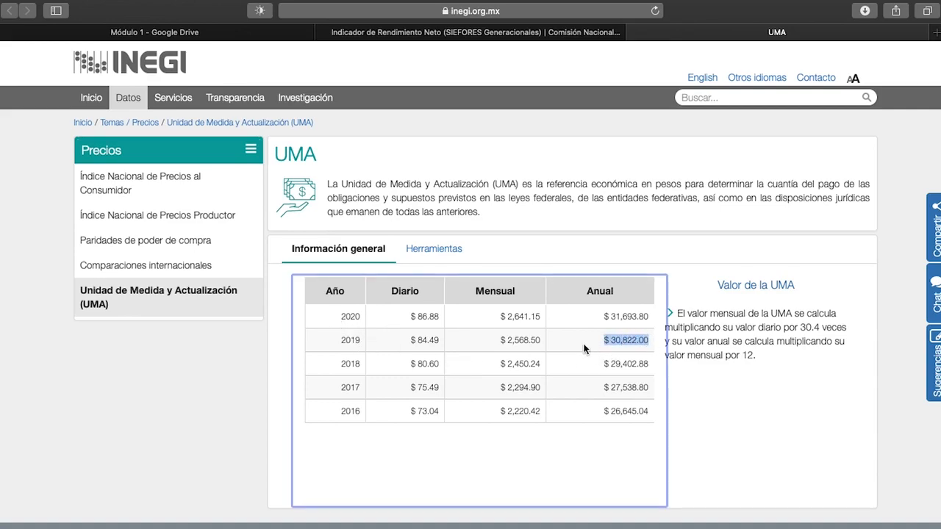
{"action": "left_click_drag", "start_coordinate": [603, 317], "coordinate": [652, 319]}
Return to the Excel dashboard and inspect the UMA amount and the Total formula under Afore.
{"action": "key", "text": "ctrl+Left"}
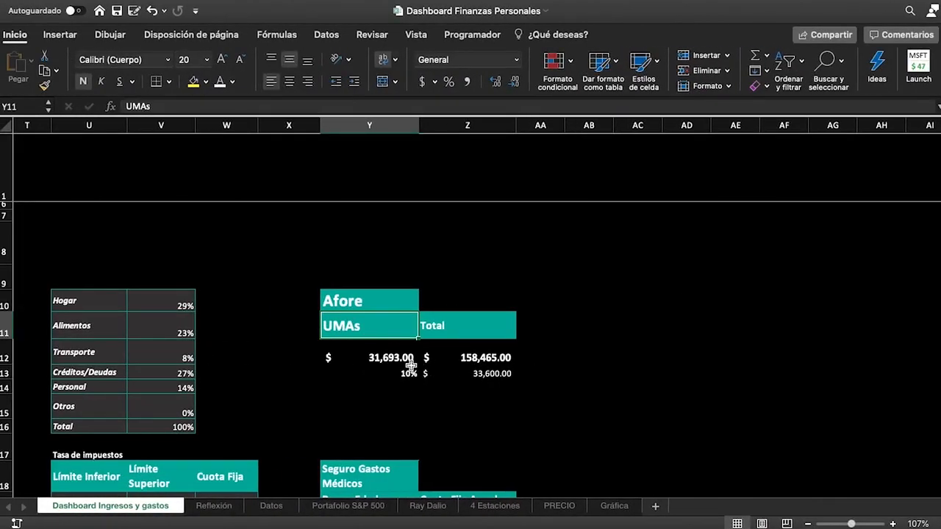
{"action": "left_click", "coordinate": [400, 361]}
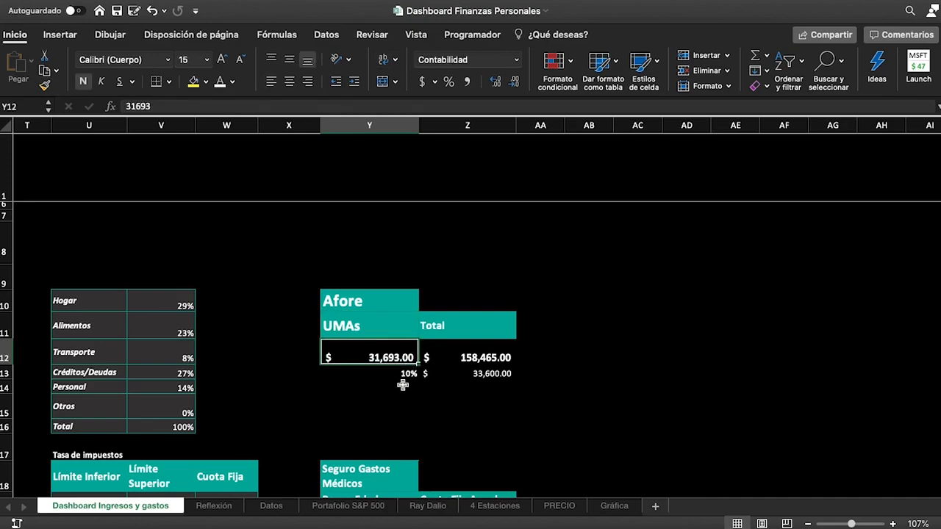
{"action": "left_click", "coordinate": [498, 356]}
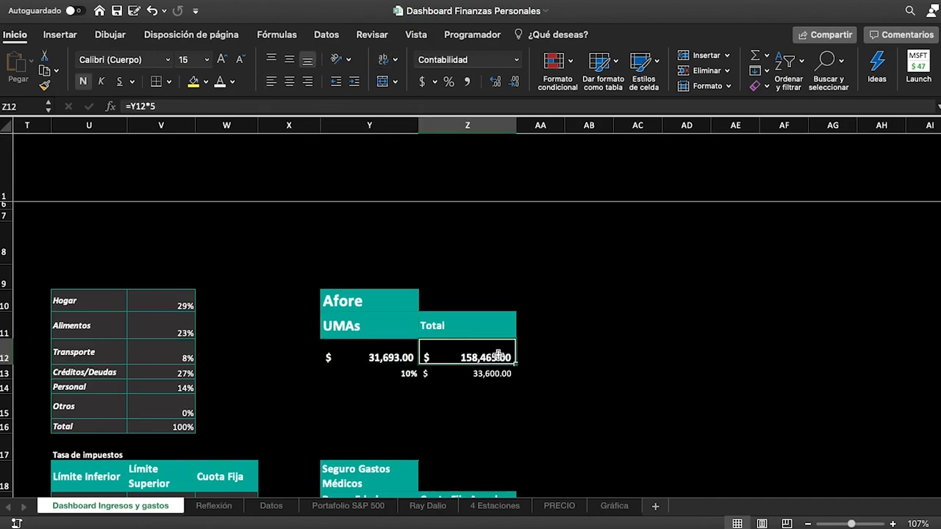
Follow the Afore cell's link to the net return indicator page, look it over and return to the Excel dashboard.
{"action": "left_click", "coordinate": [379, 303]}
{"action": "key", "text": "ctrl+Right"}
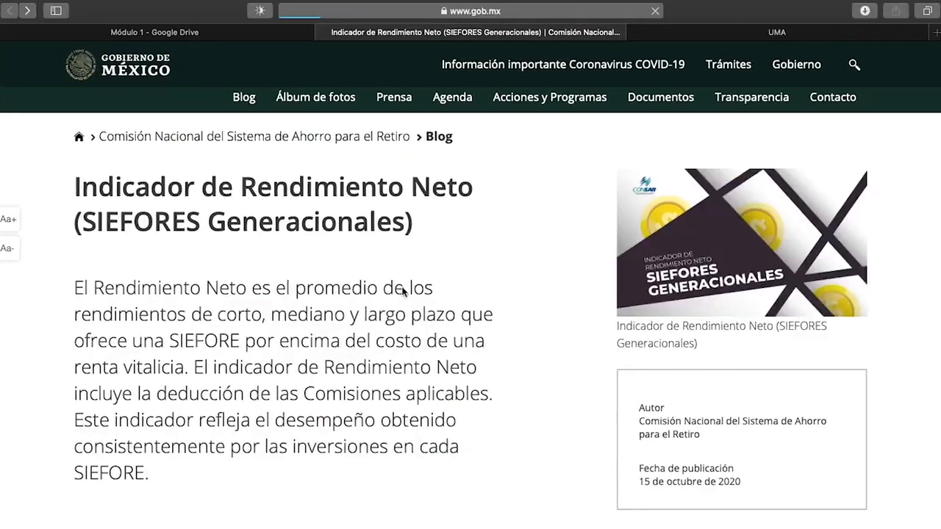
{"action": "scroll", "coordinate": [382, 267], "scroll_direction": "down", "scroll_amount": 10}
{"action": "key", "text": "ctrl+Left"}
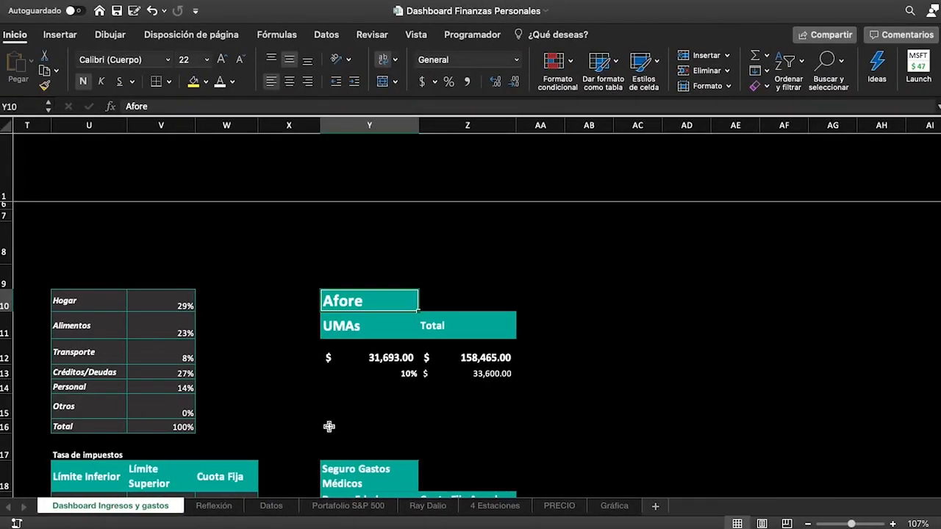
Review the income table's Empleo, Inversiones and Negocio sections in the dashboard.
{"action": "scroll", "coordinate": [328, 426], "scroll_direction": "down", "scroll_amount": 3}
{"action": "scroll", "coordinate": [329, 426], "scroll_direction": "left", "scroll_amount": 15}
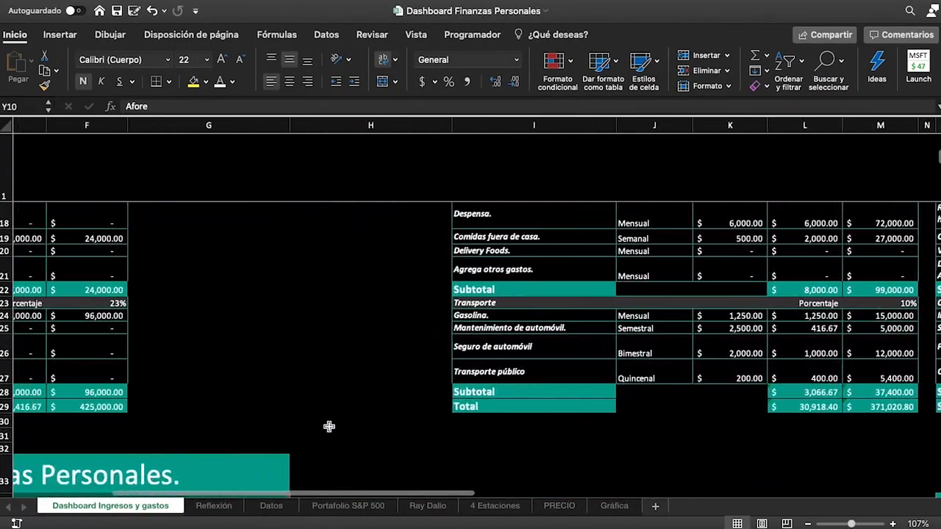
{"action": "scroll", "coordinate": [329, 426], "scroll_direction": "up", "scroll_amount": 5}
{"action": "scroll", "coordinate": [329, 427], "scroll_direction": "left", "scroll_amount": 5}
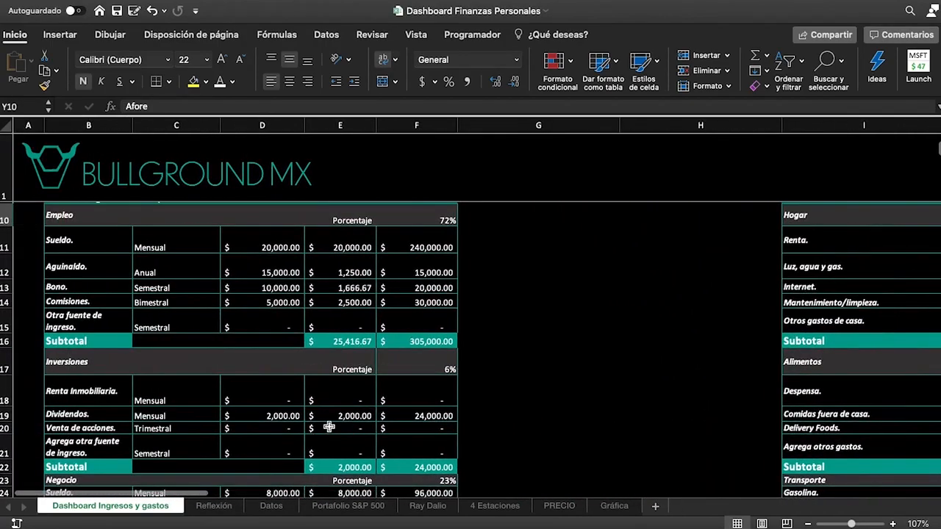
{"action": "scroll", "coordinate": [329, 426], "scroll_direction": "down", "scroll_amount": 2}
{"action": "scroll", "coordinate": [329, 426], "scroll_direction": "down", "scroll_amount": 2}
{"action": "scroll", "coordinate": [362, 421], "scroll_direction": "up", "scroll_amount": 1}
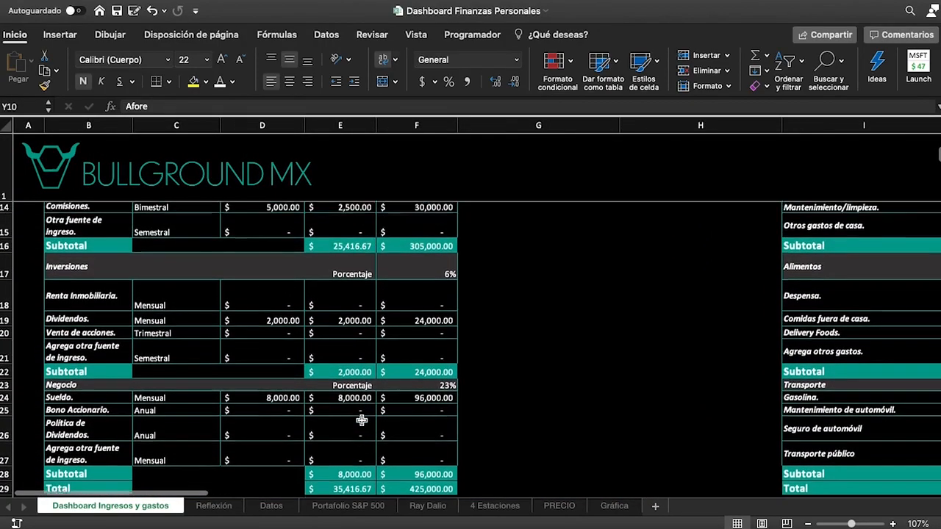
Examine the Plan Personal Para el Retiro row under Otros in the expenses, including its entered amount.
{"action": "scroll", "coordinate": [362, 421], "scroll_direction": "down", "scroll_amount": 2}
{"action": "scroll", "coordinate": [362, 421], "scroll_direction": "right", "scroll_amount": 4}
{"action": "scroll", "coordinate": [361, 420], "scroll_direction": "right", "scroll_amount": 10}
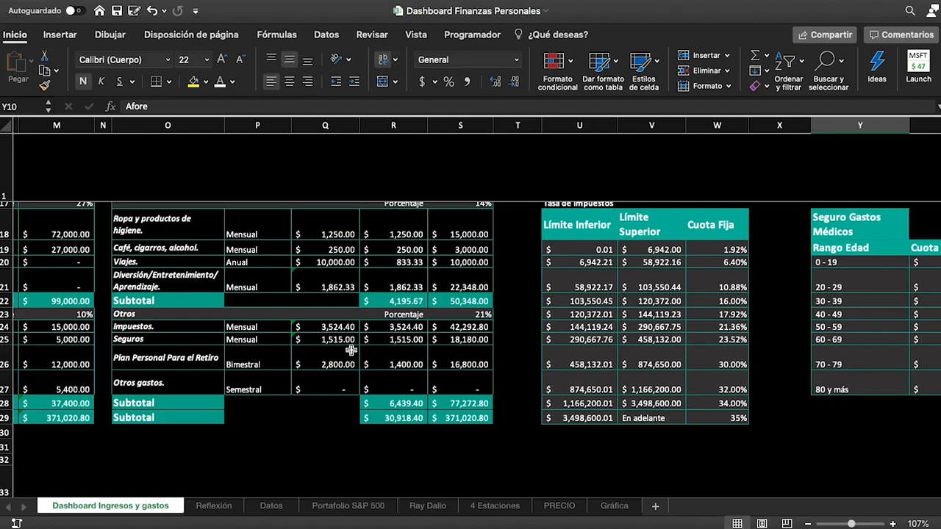
{"action": "left_click_drag", "start_coordinate": [175, 364], "coordinate": [437, 367]}
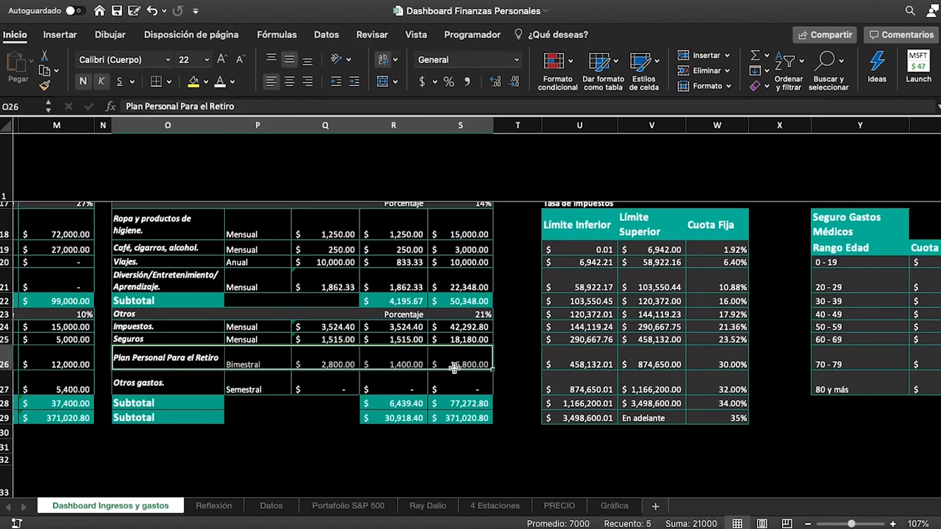
{"action": "left_click", "coordinate": [344, 358]}
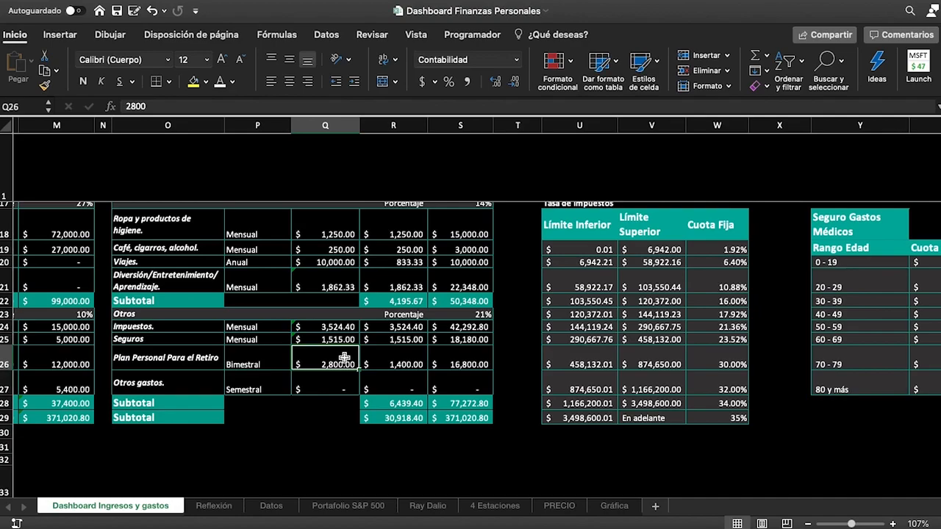
{"action": "left_click_drag", "start_coordinate": [159, 355], "coordinate": [456, 357]}
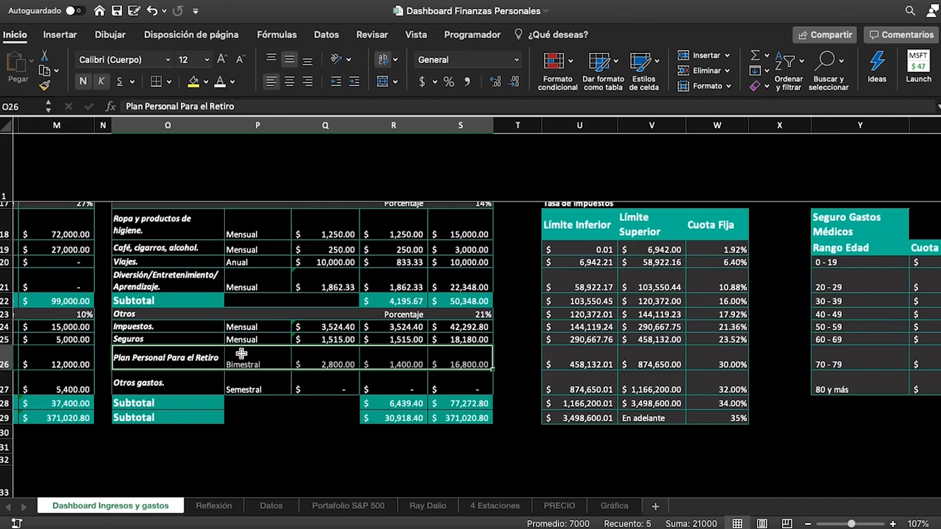
Review the Balance and Tanque de Oxígeno sections, inspecting the first Meses a Cubrir formula and the amount available for investment.
{"action": "scroll", "coordinate": [241, 353], "scroll_direction": "left", "scroll_amount": 10}
{"action": "scroll", "coordinate": [242, 354], "scroll_direction": "down", "scroll_amount": 6}
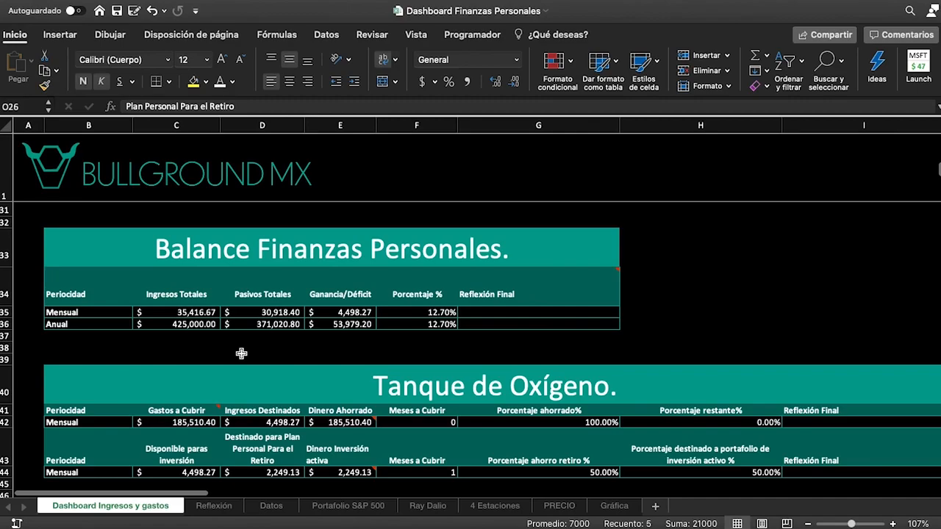
{"action": "scroll", "coordinate": [250, 382], "scroll_direction": "down", "scroll_amount": 1}
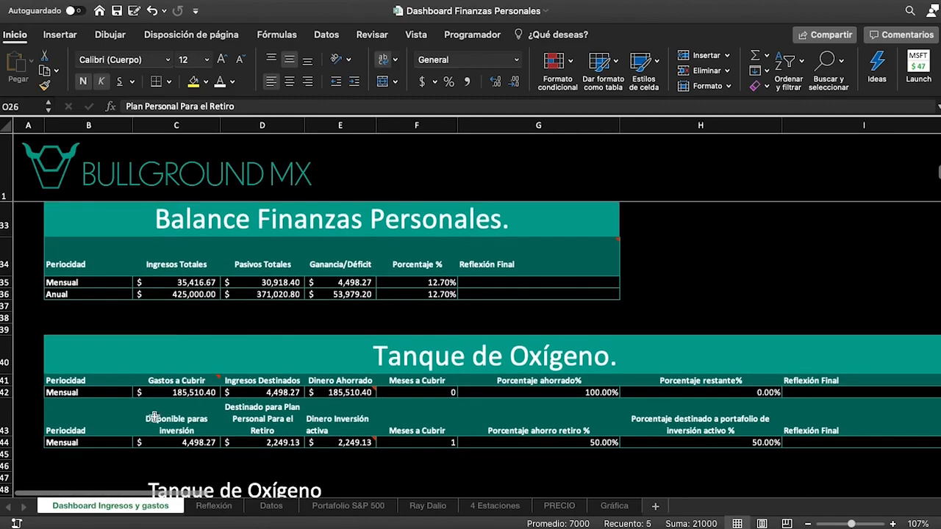
{"action": "scroll", "coordinate": [298, 336], "scroll_direction": "down", "scroll_amount": 5}
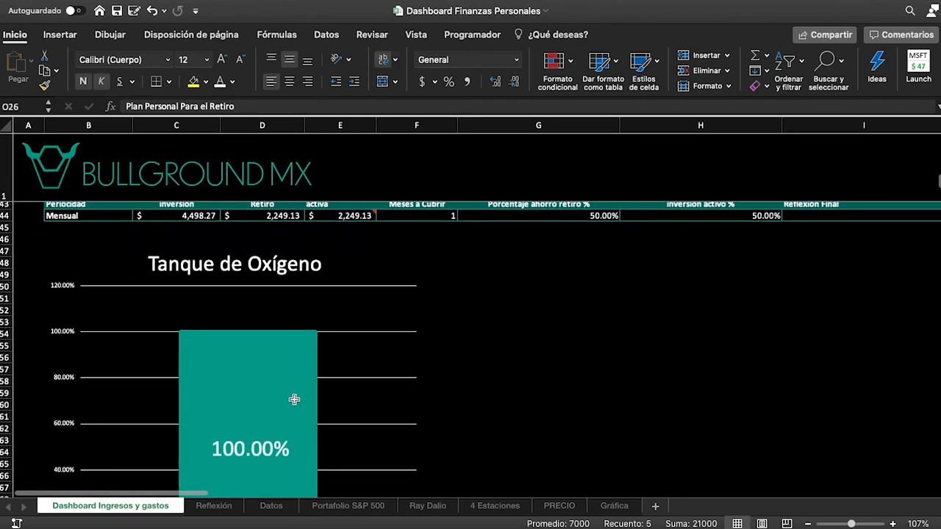
{"action": "scroll", "coordinate": [265, 419], "scroll_direction": "up", "scroll_amount": 3}
{"action": "left_click", "coordinate": [426, 350]}
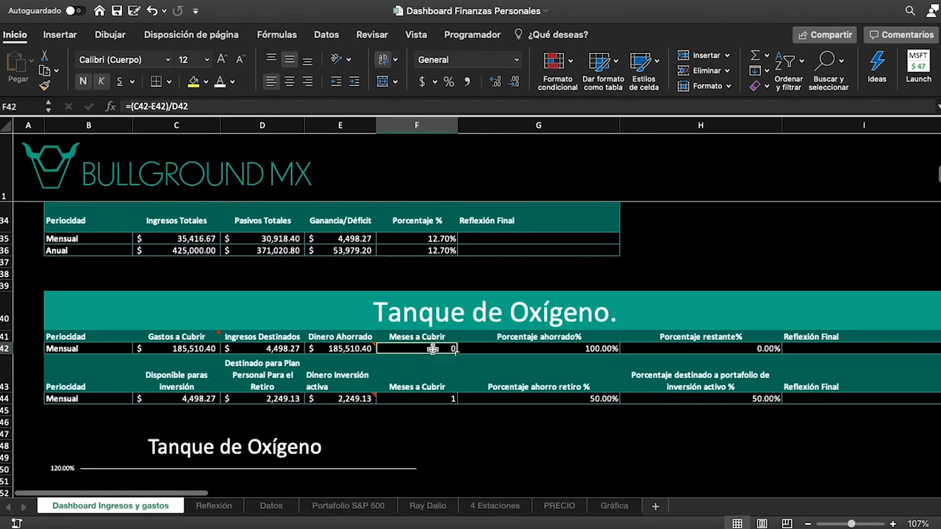
{"action": "left_click", "coordinate": [177, 401]}
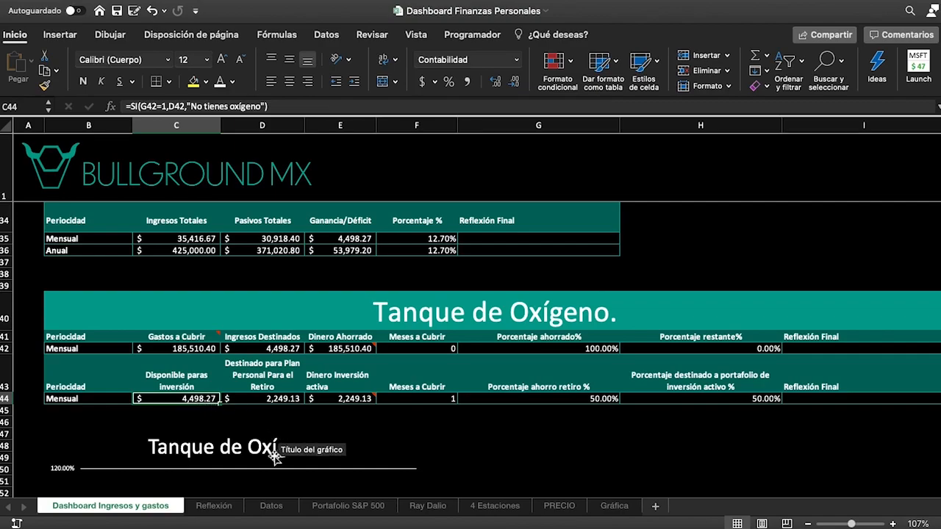
Open the Datos sheet and examine the yearly Inflación values from 2000 to 2020 and their mean formula.
{"action": "left_click", "coordinate": [270, 506]}
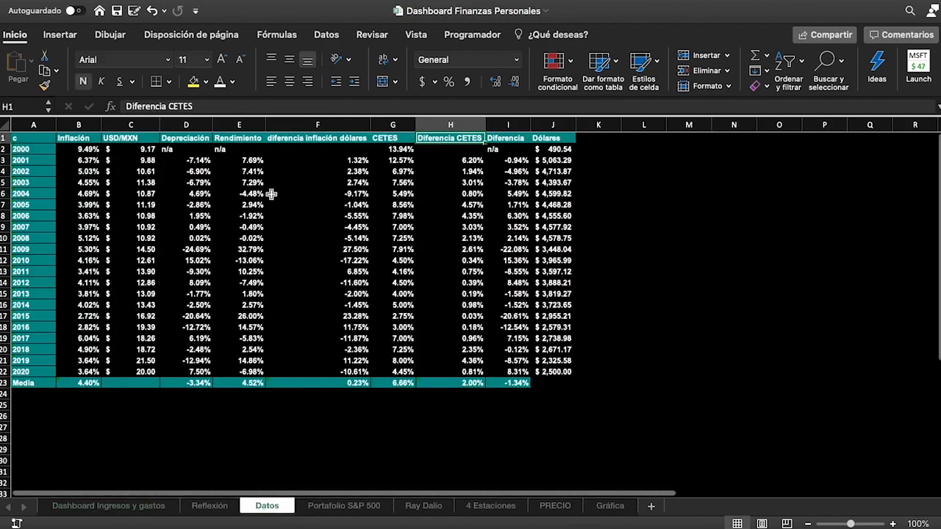
{"action": "left_click_drag", "start_coordinate": [79, 149], "coordinate": [80, 370]}
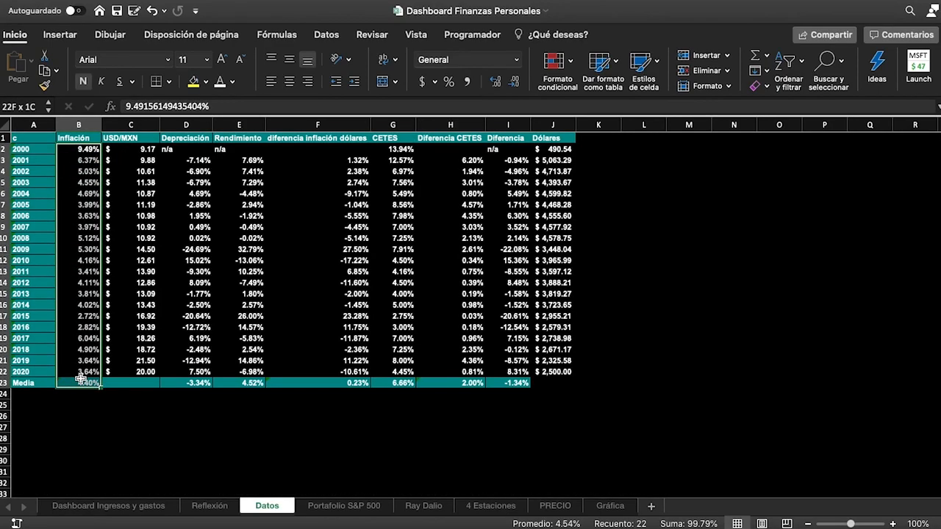
{"action": "left_click", "coordinate": [120, 158]}
{"action": "left_click_drag", "start_coordinate": [81, 150], "coordinate": [76, 371]}
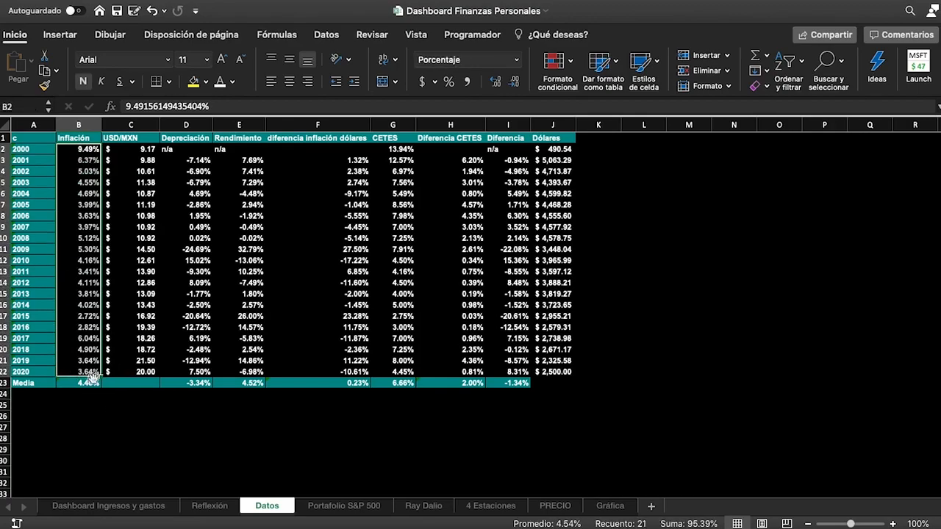
{"action": "left_click", "coordinate": [83, 384]}
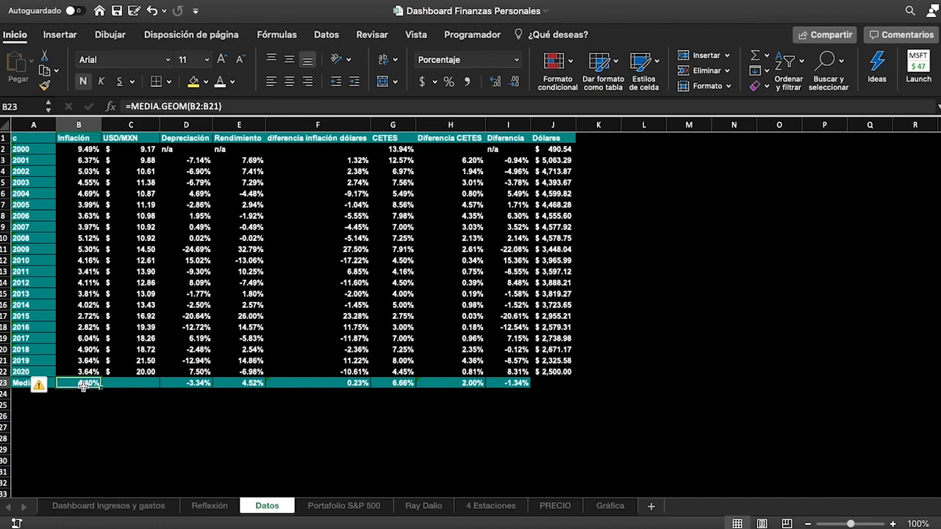
Examine the USD/MXN exchange rates on the Datos sheet, including the 2000 and 2005 values.
{"action": "left_click", "coordinate": [130, 384]}
{"action": "mouse_move", "coordinate": [148, 149]}
{"action": "left_mouse_down"}
{"action": "mouse_move", "coordinate": [130, 385]}
{"action": "mouse_move", "coordinate": [151, 149]}
{"action": "left_mouse_up"}
{"action": "left_click", "coordinate": [140, 200]}
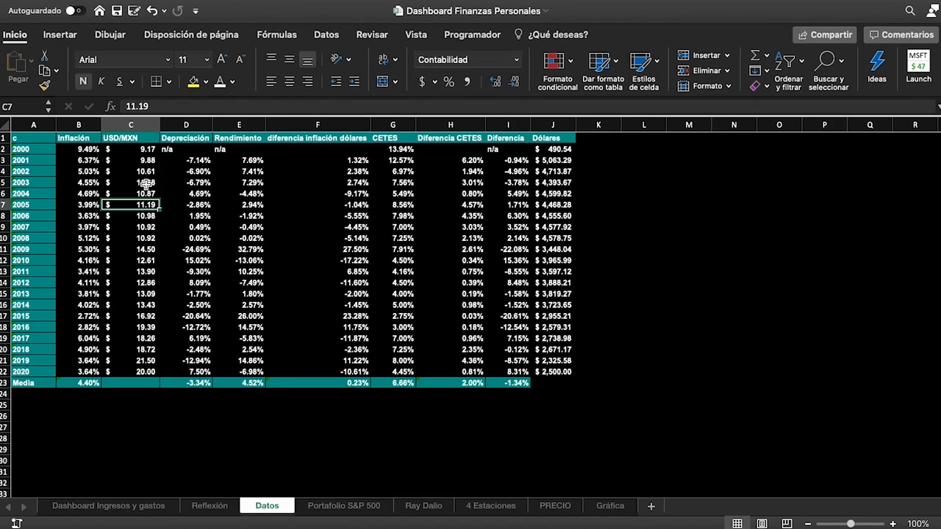
Examine the yearly Depreciación values and compare the 2001 Depreciación and Rendimiento formulas.
{"action": "left_click_drag", "start_coordinate": [197, 162], "coordinate": [194, 372]}
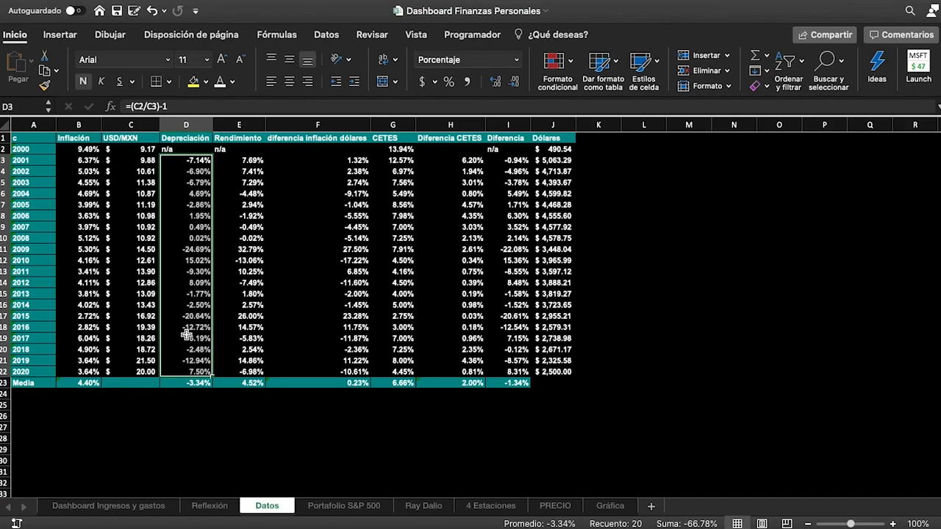
{"action": "left_click", "coordinate": [226, 162]}
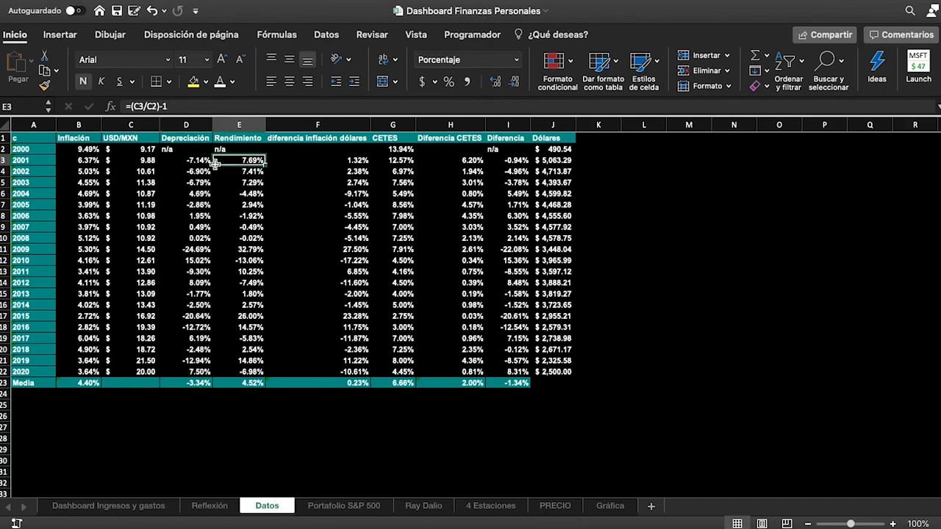
{"action": "left_click", "coordinate": [188, 162]}
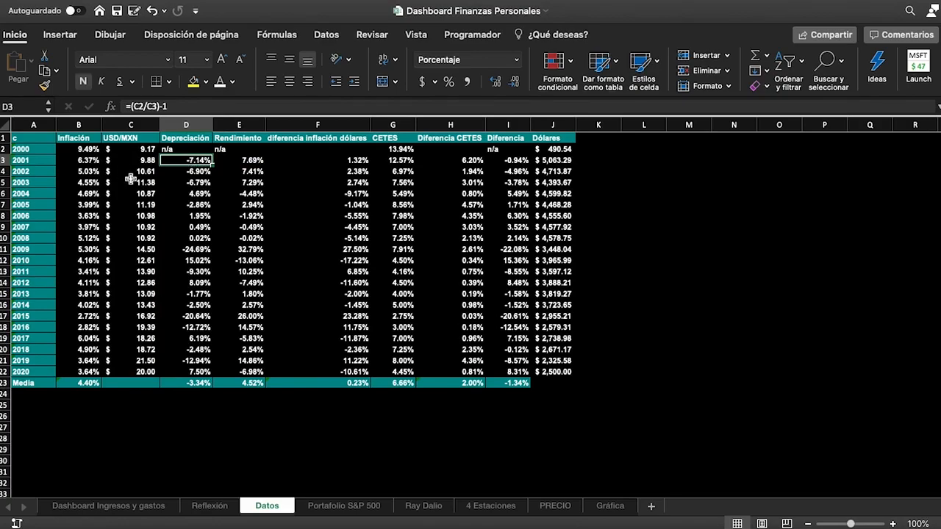
{"action": "left_click_drag", "start_coordinate": [188, 171], "coordinate": [197, 211]}
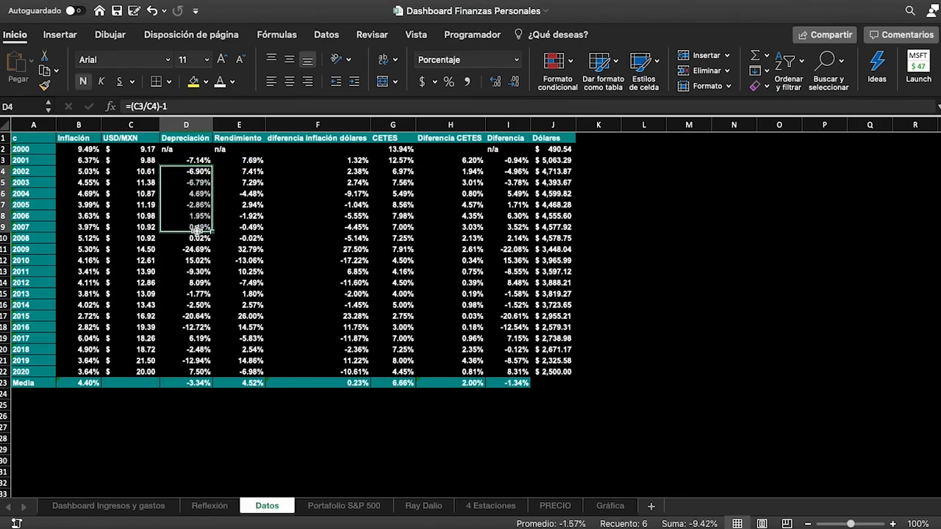
Examine the 2009 row and its Depreciación formula, plus the mean formula beneath the yearly Depreciación values.
{"action": "left_click", "coordinate": [199, 250]}
{"action": "left_click_drag", "start_coordinate": [40, 250], "coordinate": [197, 250]}
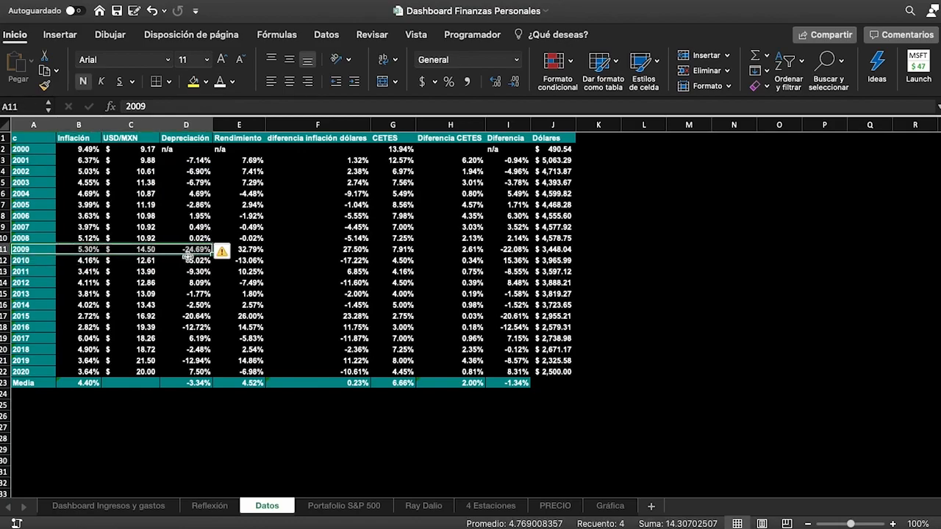
{"action": "left_click", "coordinate": [197, 250]}
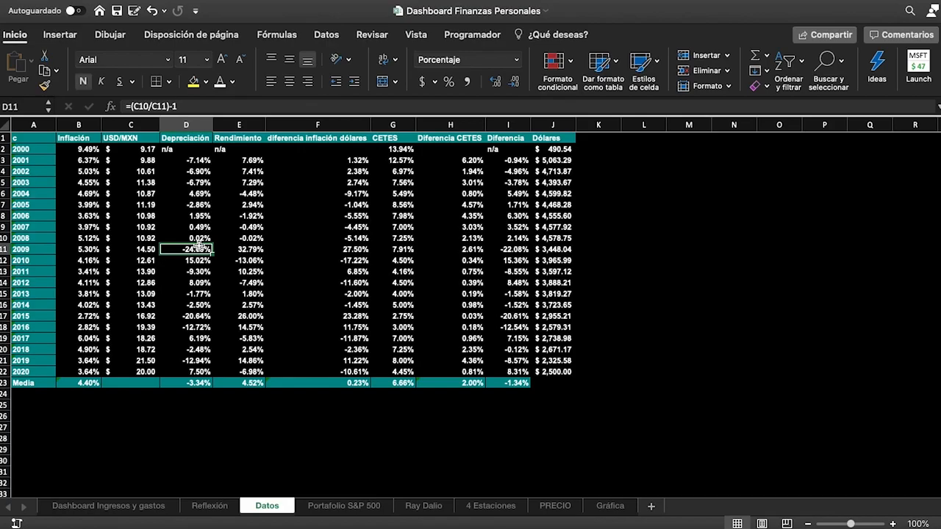
{"action": "left_click", "coordinate": [194, 382]}
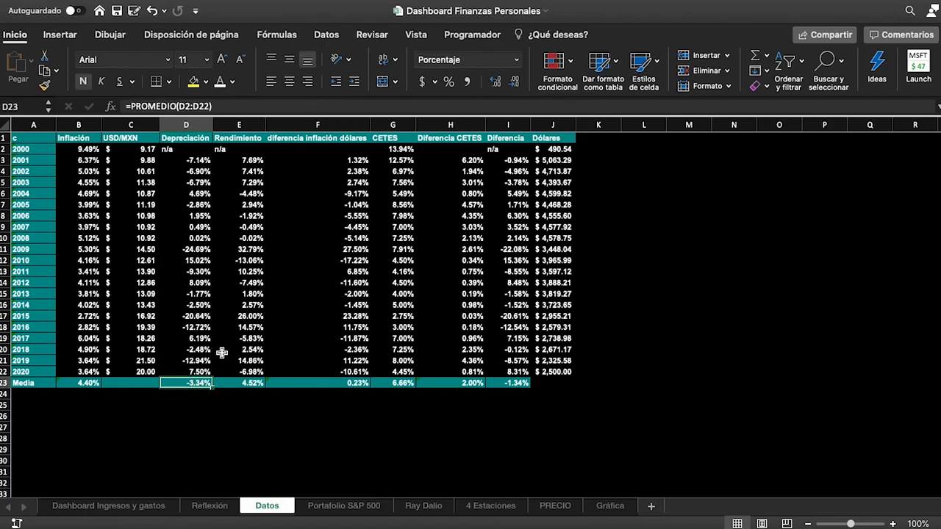
{"action": "left_click_drag", "start_coordinate": [200, 160], "coordinate": [200, 382]}
{"action": "left_click", "coordinate": [200, 382]}
Set the 2019 USD/MXN exchange rate to 18.5.
{"action": "left_click", "coordinate": [141, 360]}
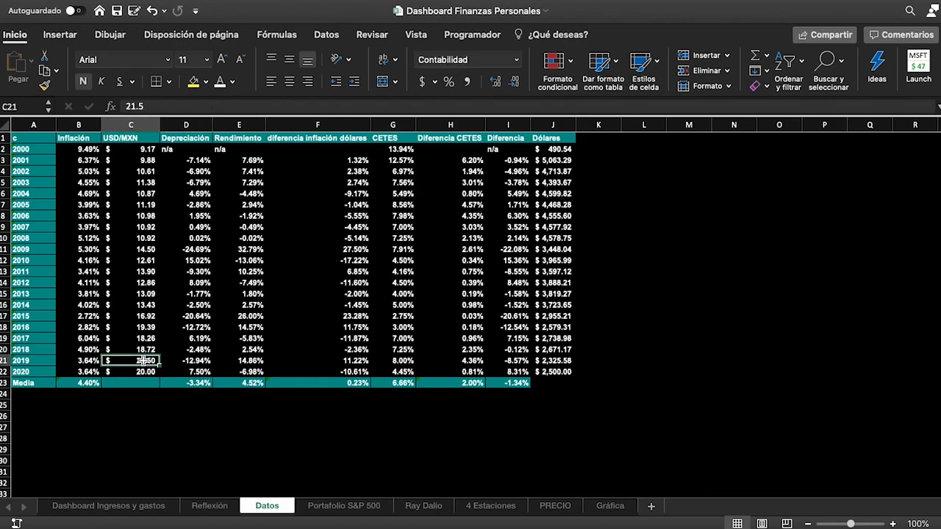
{"action": "type", "text": "18"}
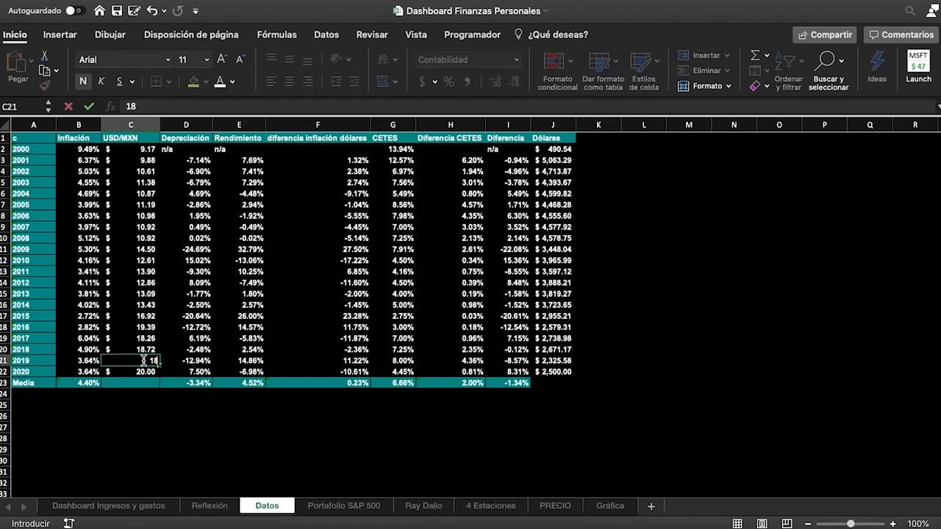
{"action": "key", "text": "Return"}
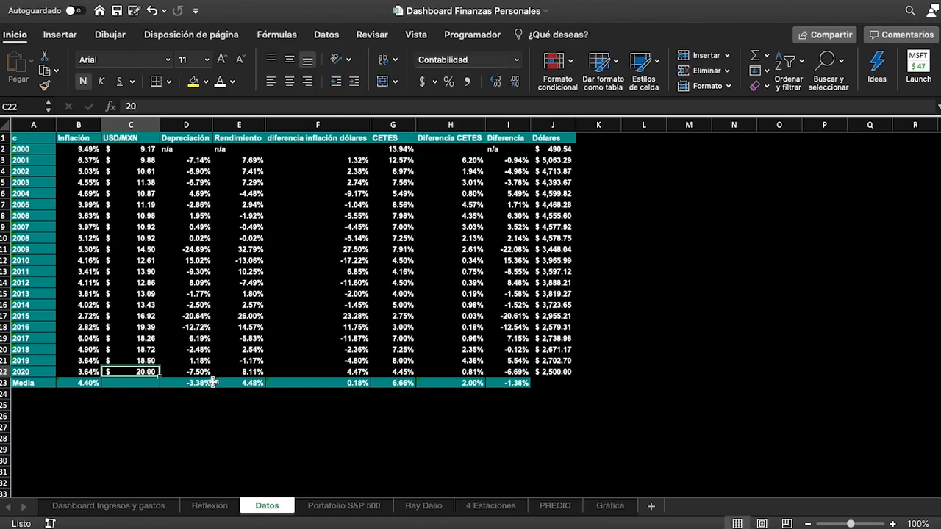
Compare the mean Depreciación with the mean Inflación and their formulas in the Media row.
{"action": "left_click", "coordinate": [191, 382]}
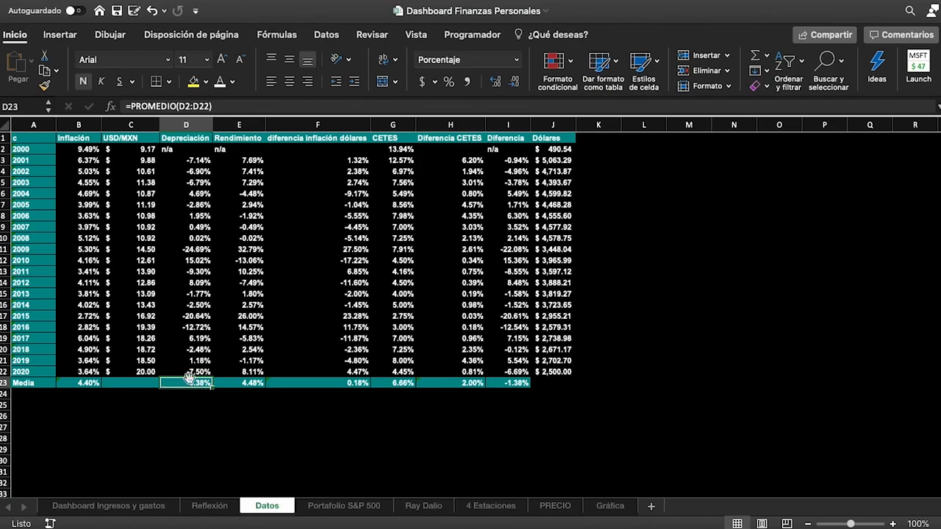
{"action": "left_click", "coordinate": [81, 383]}
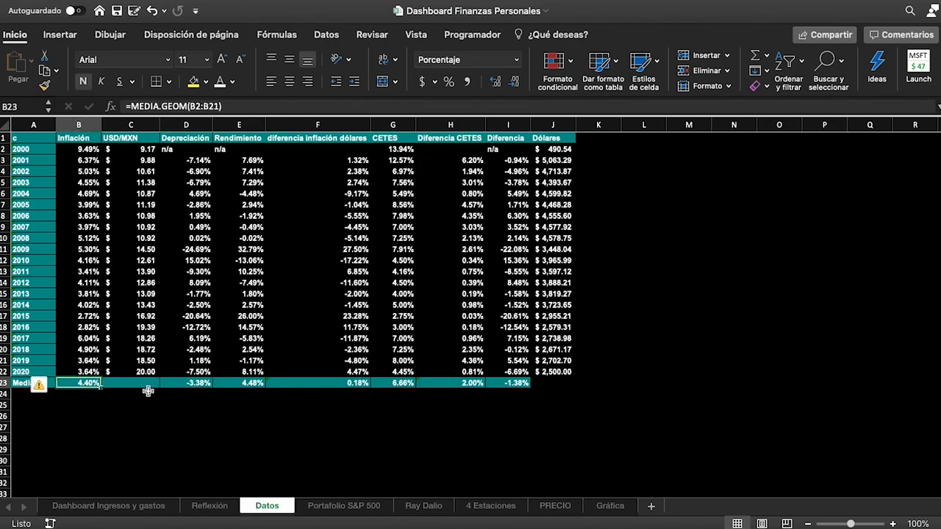
{"action": "left_click", "coordinate": [194, 383]}
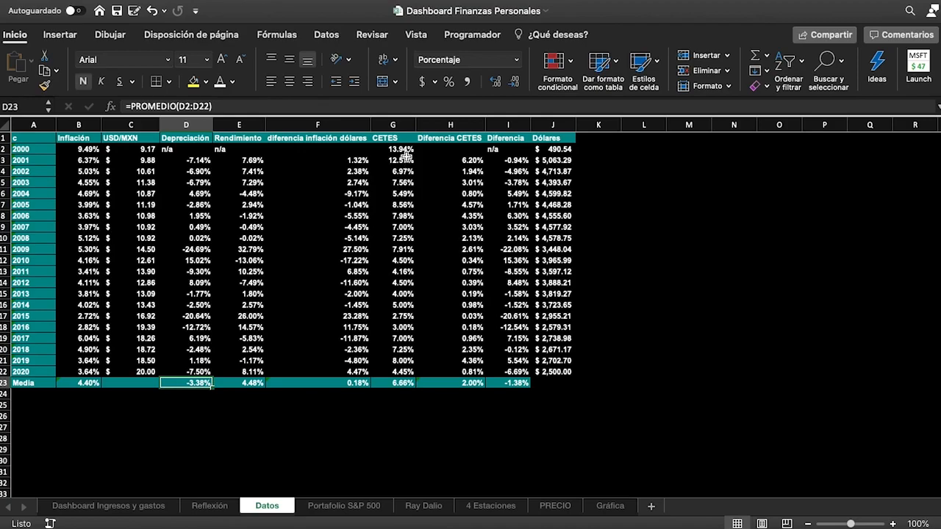
Examine the yearly CETES rates from 2000 to 2020 and their mean, comparing them with the 2000 Inflación value.
{"action": "left_click", "coordinate": [399, 149]}
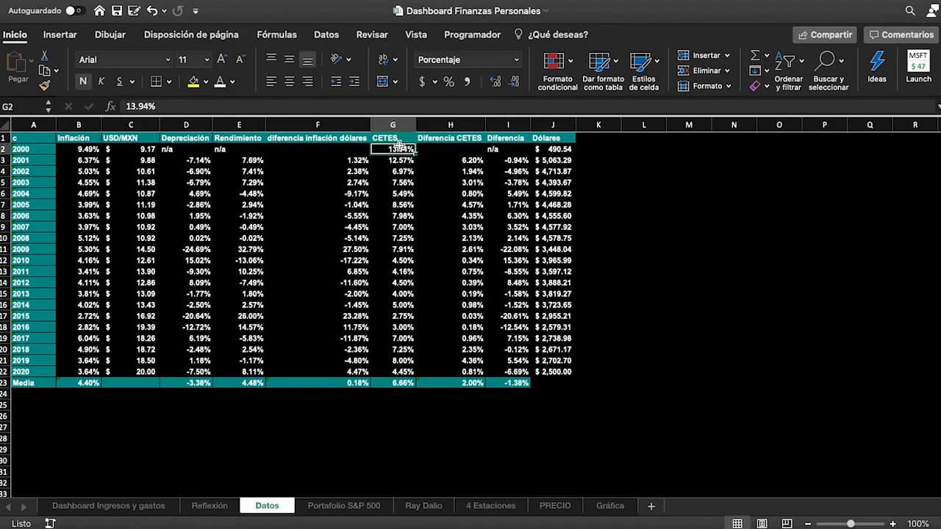
{"action": "left_click", "coordinate": [408, 383]}
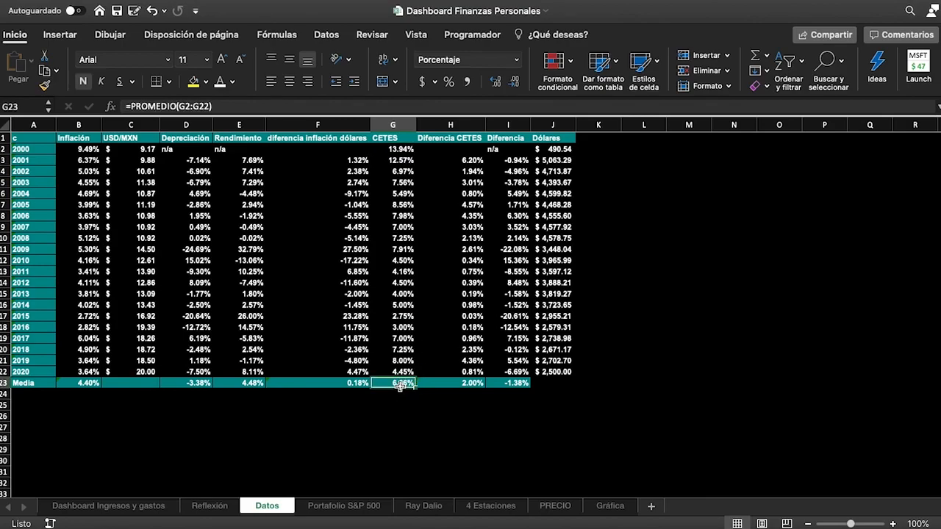
{"action": "left_click_drag", "start_coordinate": [405, 151], "coordinate": [400, 372]}
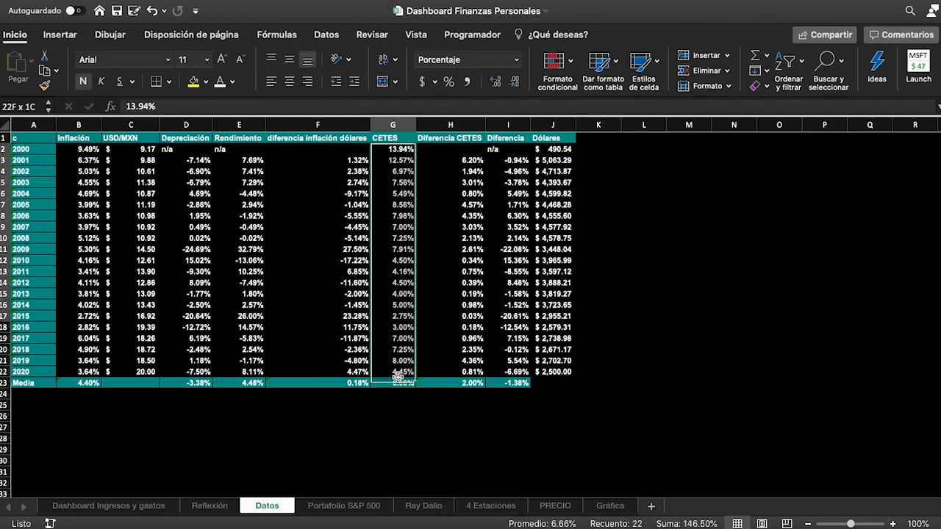
{"action": "left_click", "coordinate": [397, 149]}
{"action": "left_click", "coordinate": [86, 148]}
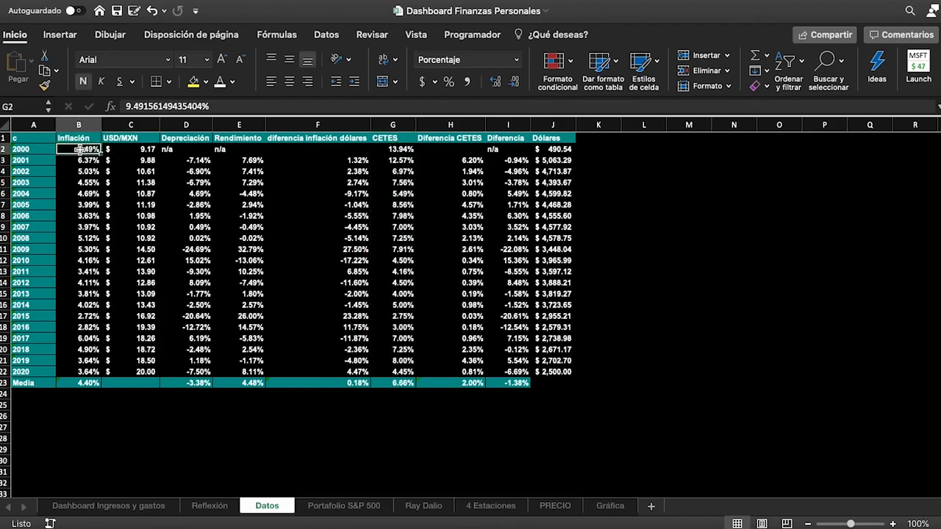
{"action": "left_click", "coordinate": [401, 160]}
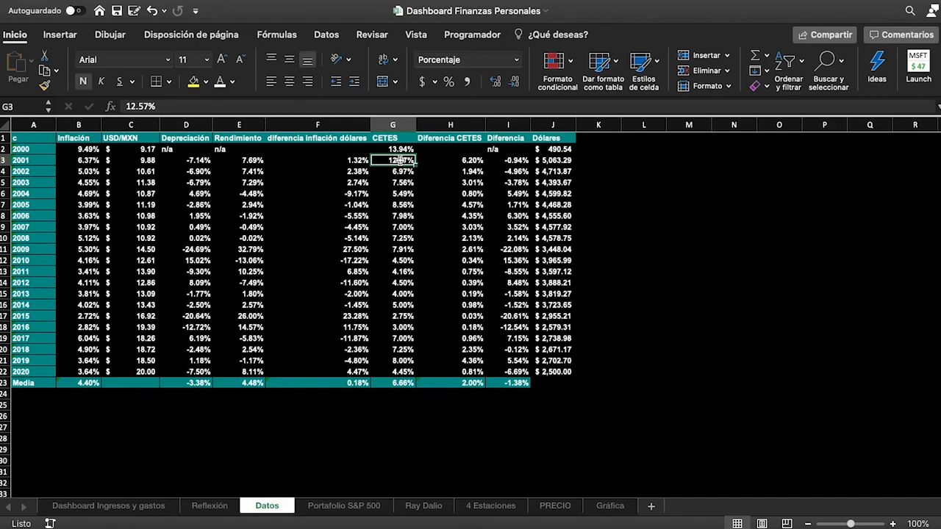
{"action": "left_click_drag", "start_coordinate": [399, 150], "coordinate": [402, 366]}
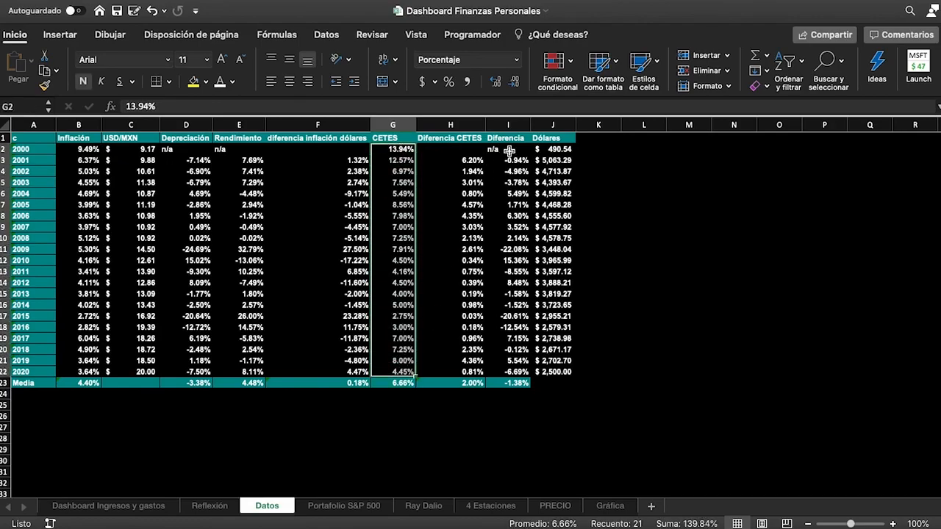
Examine the Diferencia CETES and Diferencia columns with their mean formulas, alongside the Depreciación and Inflación values they depend on.
{"action": "left_click_drag", "start_coordinate": [476, 160], "coordinate": [474, 369]}
{"action": "left_click", "coordinate": [466, 383]}
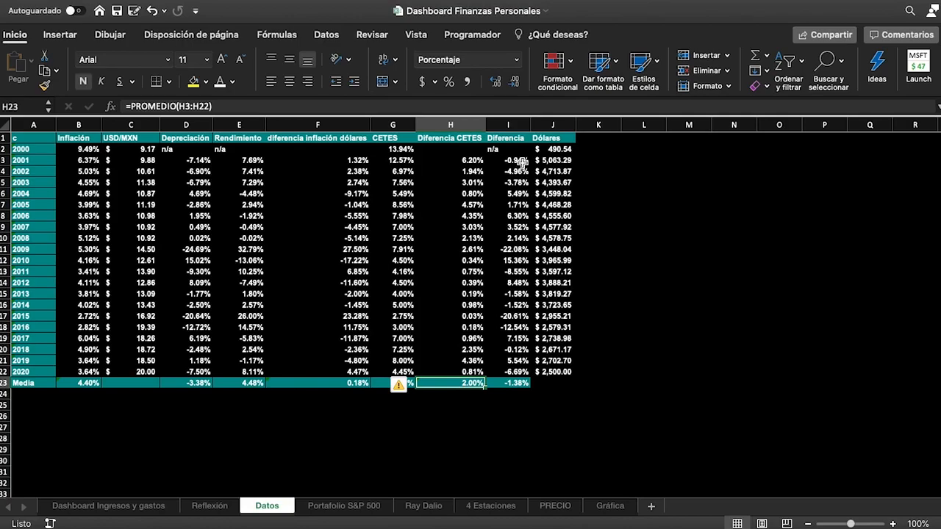
{"action": "left_click_drag", "start_coordinate": [193, 159], "coordinate": [187, 350]}
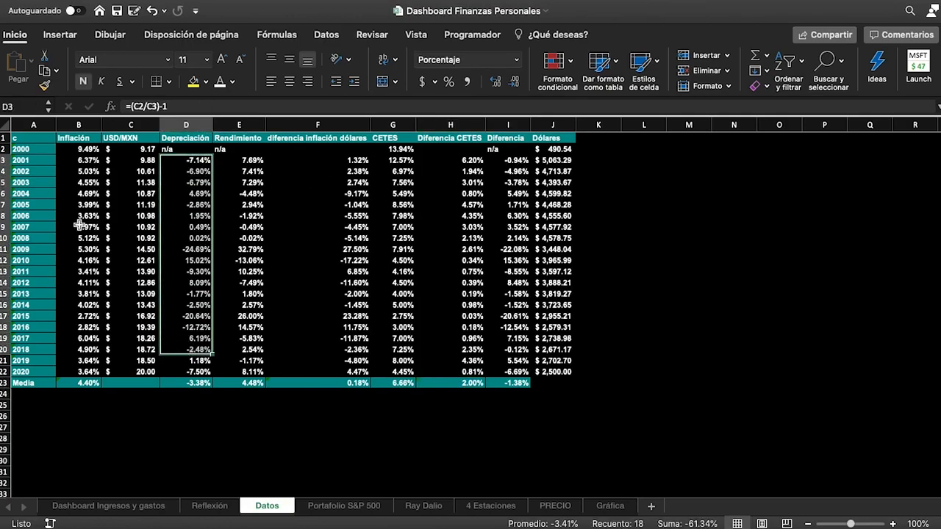
{"action": "left_click_drag", "start_coordinate": [80, 149], "coordinate": [79, 383]}
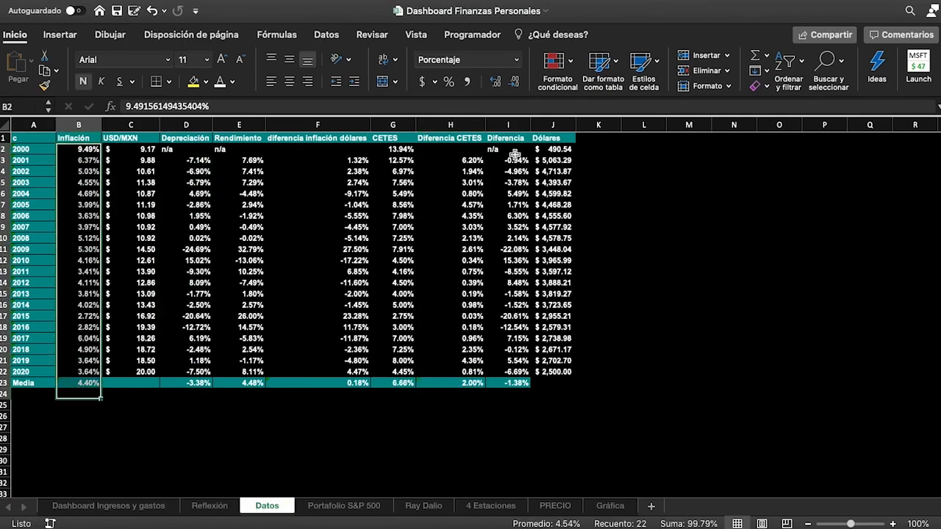
{"action": "left_click_drag", "start_coordinate": [515, 160], "coordinate": [516, 339]}
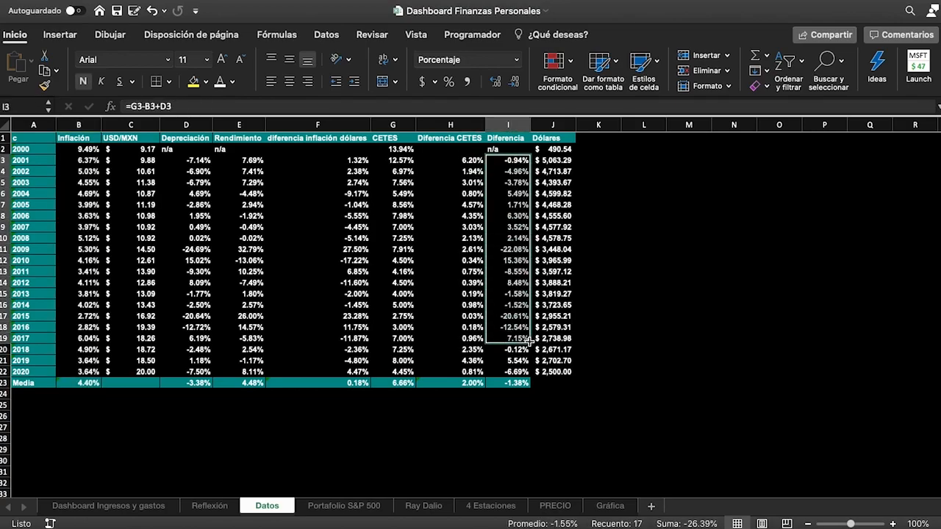
{"action": "left_click", "coordinate": [519, 382]}
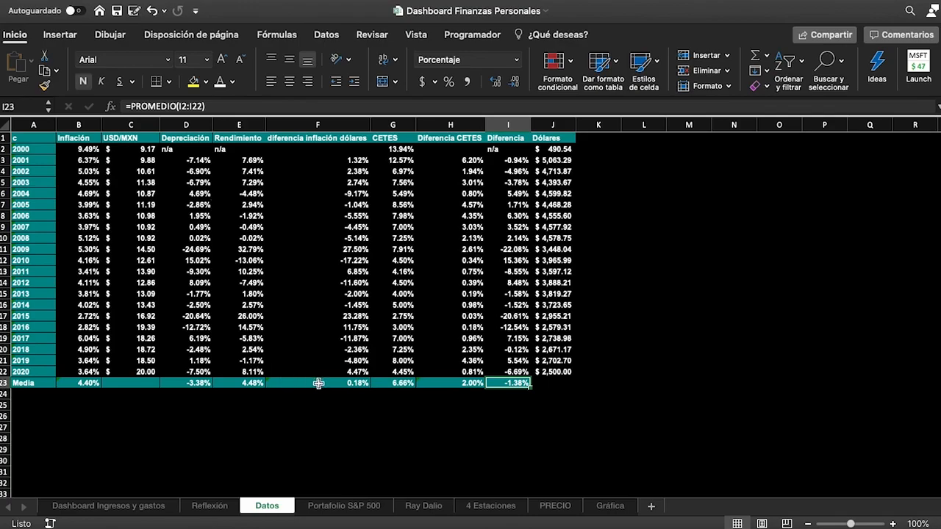
Examine the yearly Rendimiento values, including 2009, 2015 and 2016, and compare the means of Rendimiento, Inflación and diferencia inflación dólares.
{"action": "left_click", "coordinate": [361, 385]}
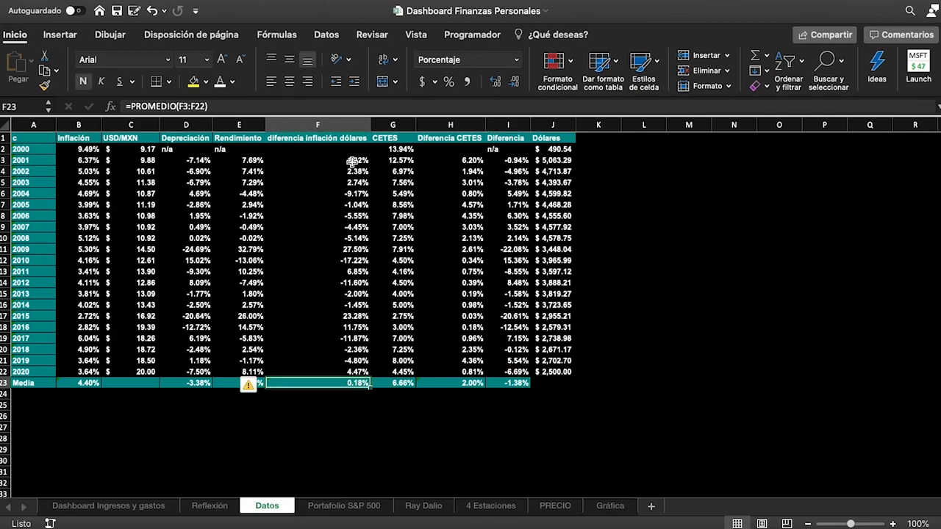
{"action": "left_click", "coordinate": [311, 140]}
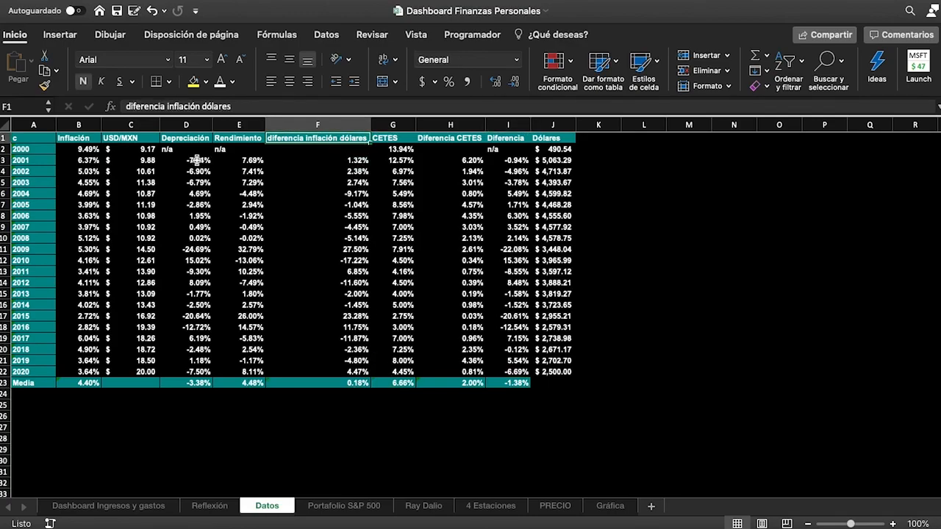
{"action": "left_click_drag", "start_coordinate": [253, 160], "coordinate": [254, 337]}
{"action": "left_click", "coordinate": [252, 249]}
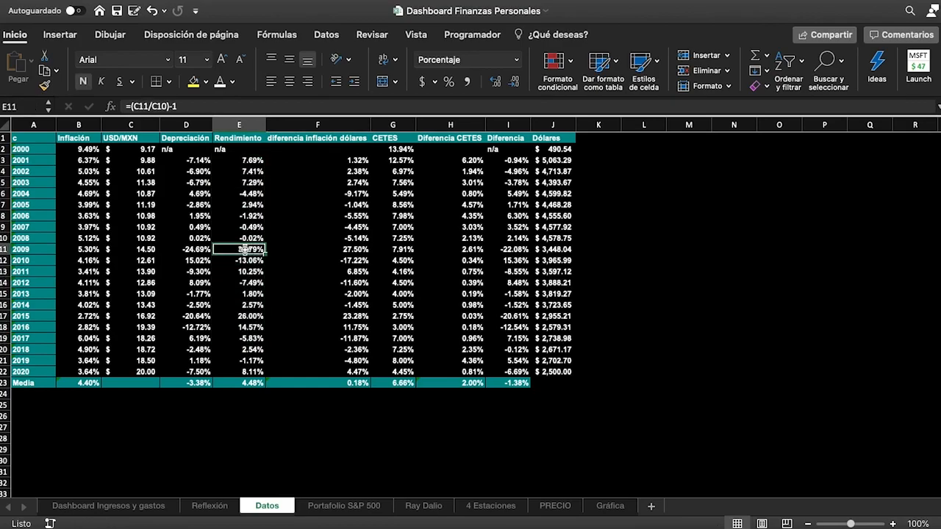
{"action": "left_click_drag", "start_coordinate": [251, 159], "coordinate": [240, 372]}
{"action": "left_click", "coordinate": [246, 317]}
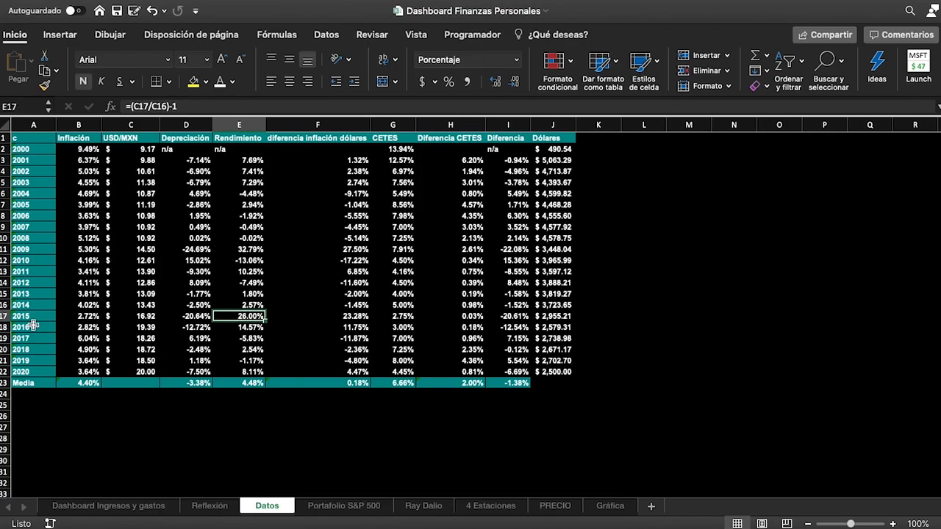
{"action": "mouse_move", "coordinate": [252, 318]}
{"action": "left_mouse_down"}
{"action": "mouse_move", "coordinate": [252, 346]}
{"action": "mouse_move", "coordinate": [253, 329]}
{"action": "left_mouse_up"}
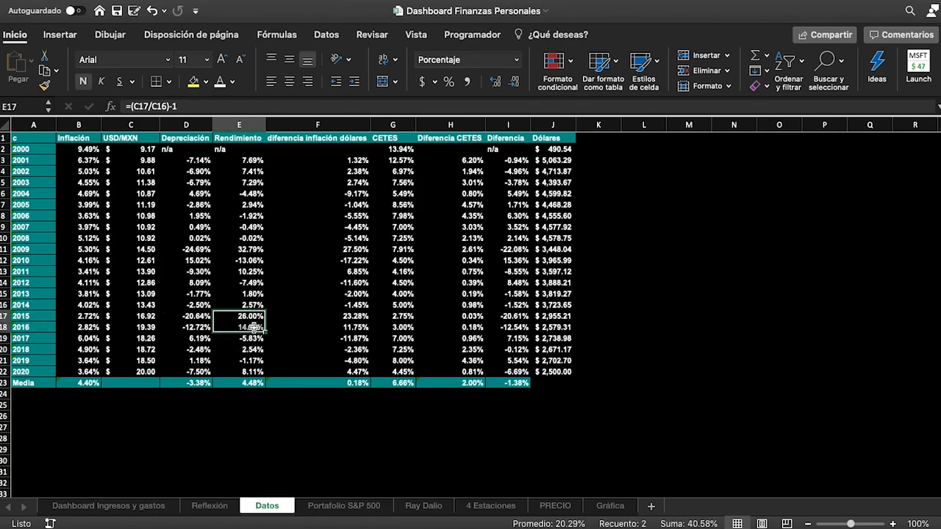
{"action": "left_click", "coordinate": [251, 382]}
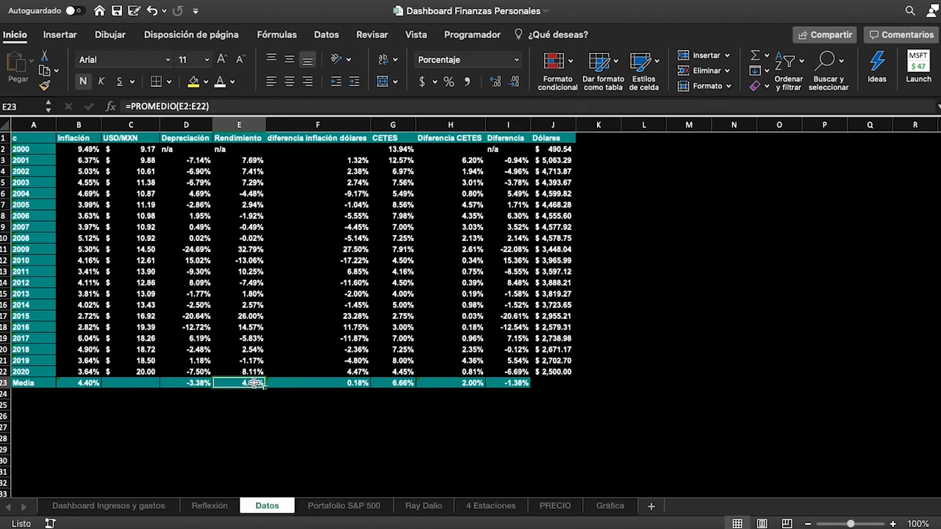
{"action": "left_click", "coordinate": [88, 390]}
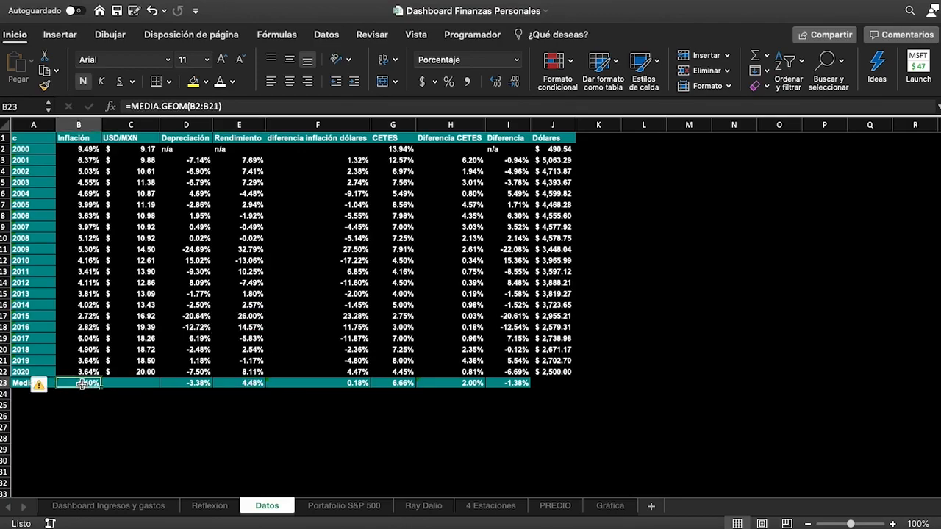
{"action": "left_click", "coordinate": [354, 384]}
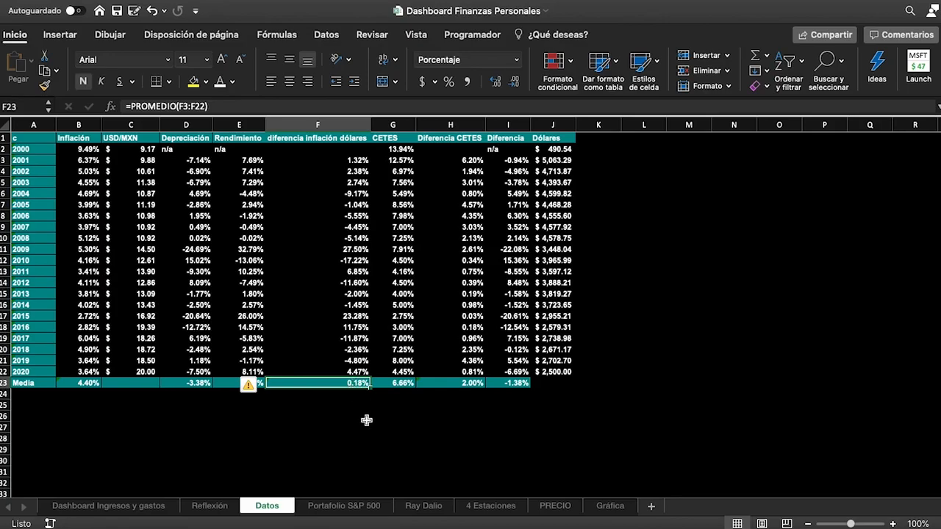
Remove the /(1+0.04)^15 discount from the Disponible para invertir formula in B1 of the Portafolio S&P 500 sheet.
{"action": "left_click", "coordinate": [372, 506]}
{"action": "scroll", "coordinate": [377, 220], "scroll_direction": "up", "scroll_amount": 20}
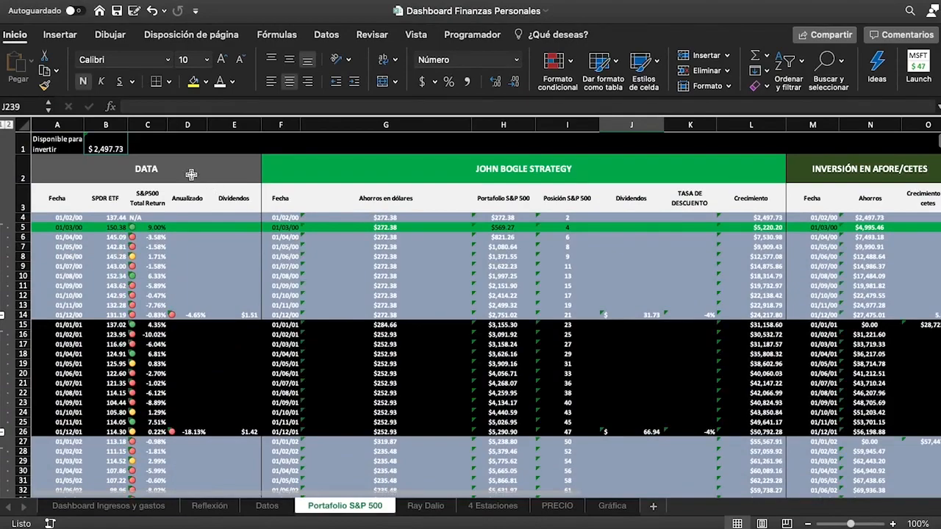
{"action": "double_click", "coordinate": [114, 148]}
{"action": "left_click", "coordinate": [566, 107]}
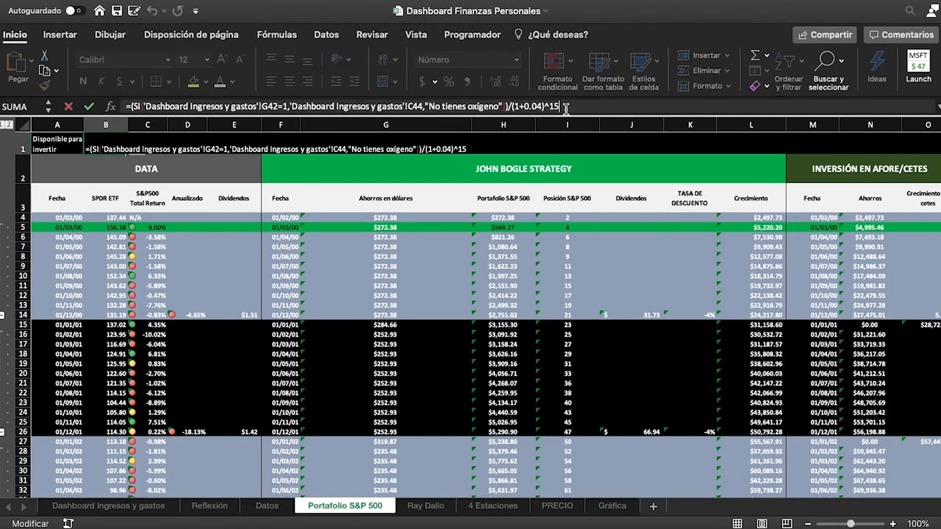
{"action": "key", "text": "BackSpace"}
{"action": "key", "text": "BackSpace"}
{"action": "key", "text": "BackSpace"}
{"action": "key", "text": "BackSpace"}
{"action": "key", "text": "BackSpace"}
{"action": "key", "text": "BackSpace"}
{"action": "key", "text": "BackSpace"}
{"action": "key", "text": "BackSpace"}
{"action": "key", "text": "BackSpace"}
{"action": "key", "text": "BackSpace"}
{"action": "key", "text": "BackSpace"}
{"action": "key", "text": "BackSpace"}
{"action": "key", "text": "Return"}
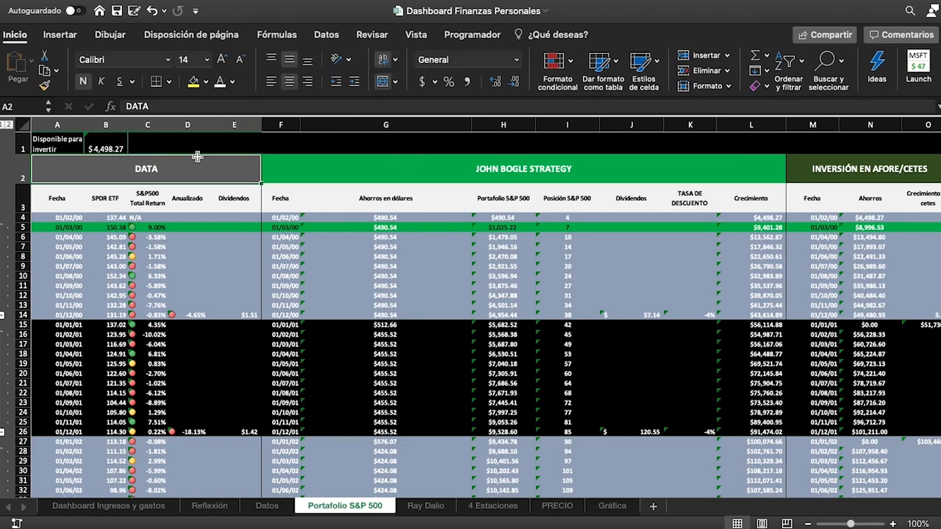
Discount the Disponible para invertir formula by dividing it by (1+Datos!E23), the mean Rendimiento, raised to the number of years.
{"action": "double_click", "coordinate": [106, 148]}
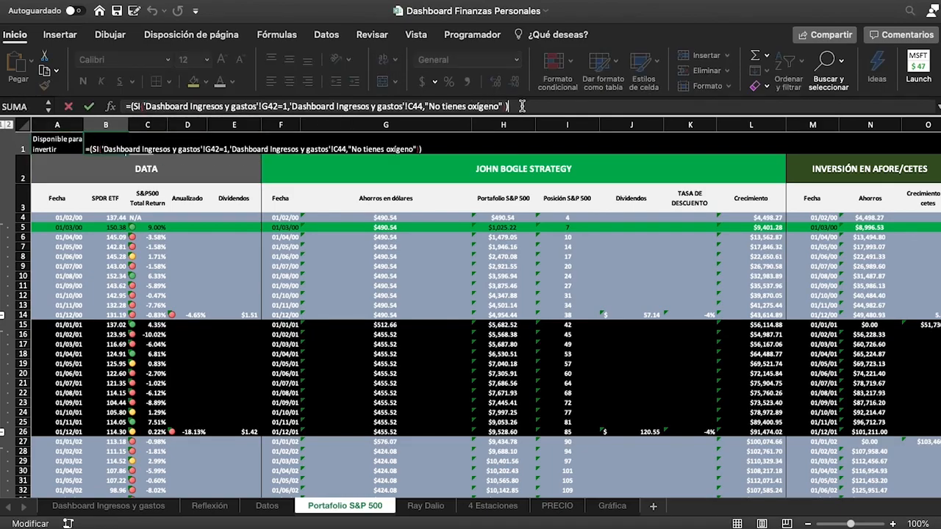
{"action": "type", "text": "/(1+"}
{"action": "left_click", "coordinate": [267, 506]}
{"action": "left_click", "coordinate": [246, 383]}
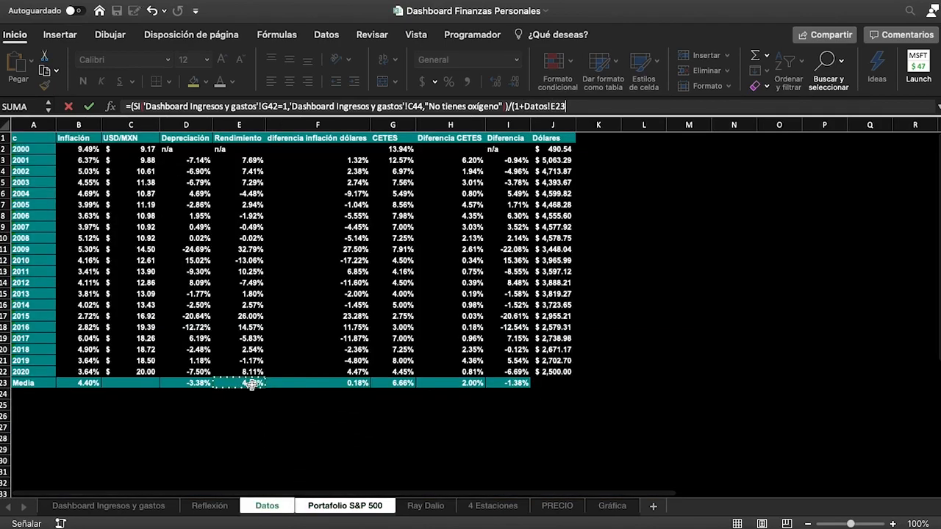
{"action": "left_click", "coordinate": [569, 106]}
{"action": "type", "text": ")"}
{"action": "type", "text": "^10"}
{"action": "key", "text": "Return"}
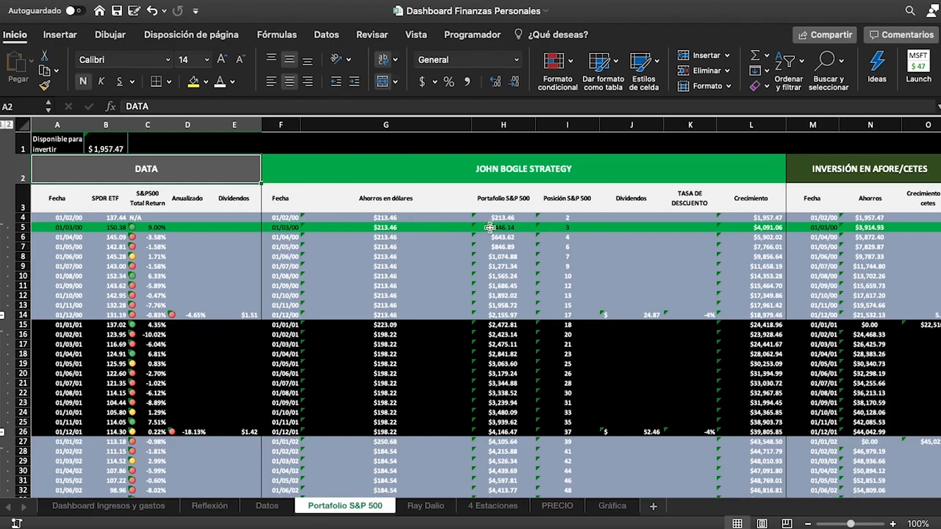
Examine the Posición S&P 500 column and its first formula, along with the December 2000 Dividendos formula in J14.
{"action": "left_click", "coordinate": [575, 219]}
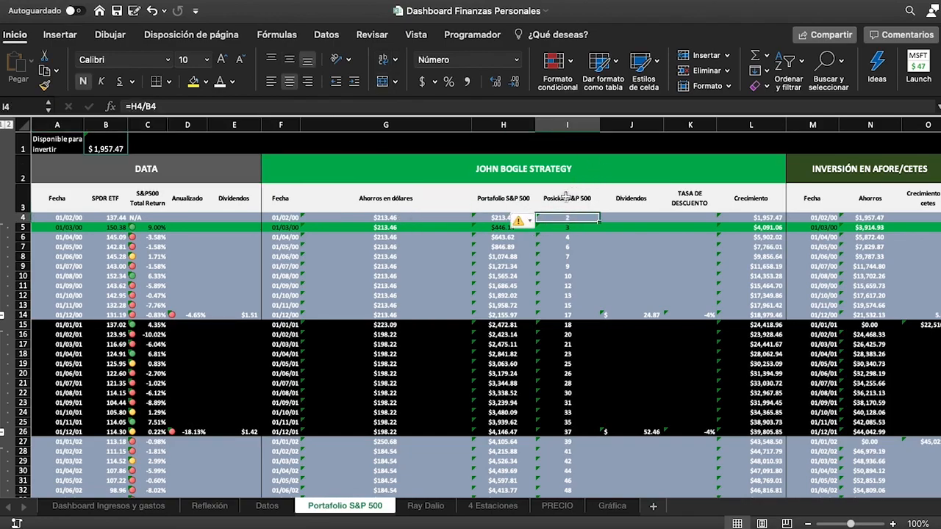
{"action": "left_click", "coordinate": [575, 191]}
{"action": "left_click", "coordinate": [497, 161]}
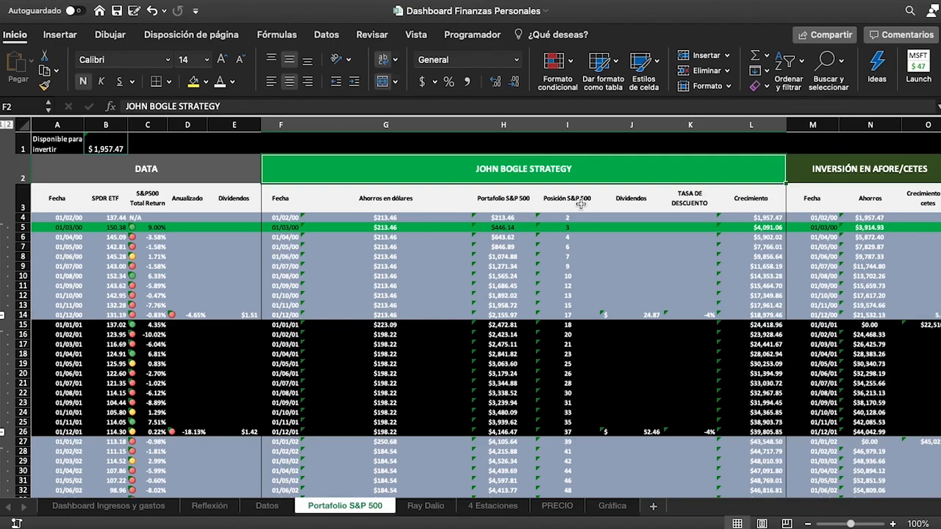
{"action": "left_click_drag", "start_coordinate": [567, 218], "coordinate": [586, 311]}
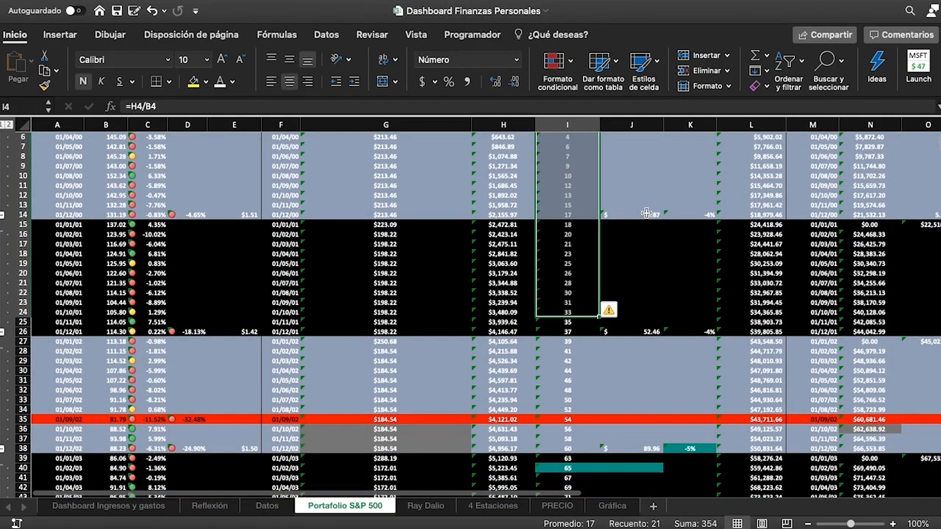
{"action": "left_click", "coordinate": [646, 213]}
{"action": "scroll", "coordinate": [647, 294], "scroll_direction": "up", "scroll_amount": 3}
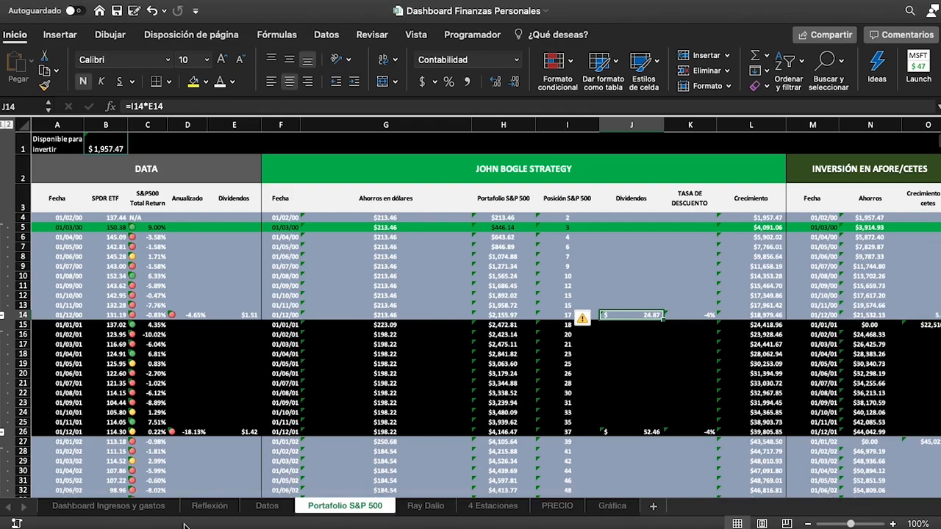
Review the Ingresos table on the Dashboard Ingresos y gastos sheet and return to the Portafolio S&P 500 sheet.
{"action": "left_click", "coordinate": [110, 505]}
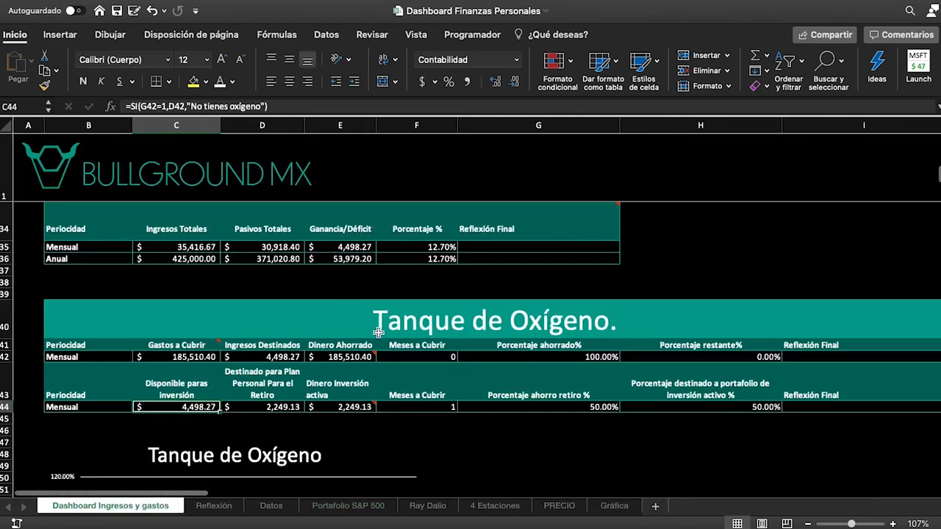
{"action": "scroll", "coordinate": [416, 346], "scroll_direction": "up", "scroll_amount": 10}
{"action": "scroll", "coordinate": [416, 345], "scroll_direction": "down", "scroll_amount": 3}
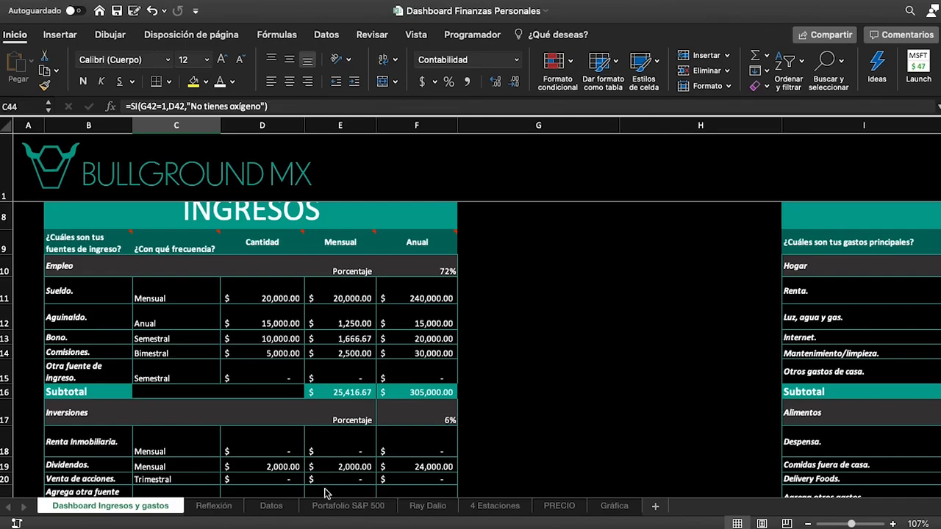
{"action": "left_click", "coordinate": [344, 506]}
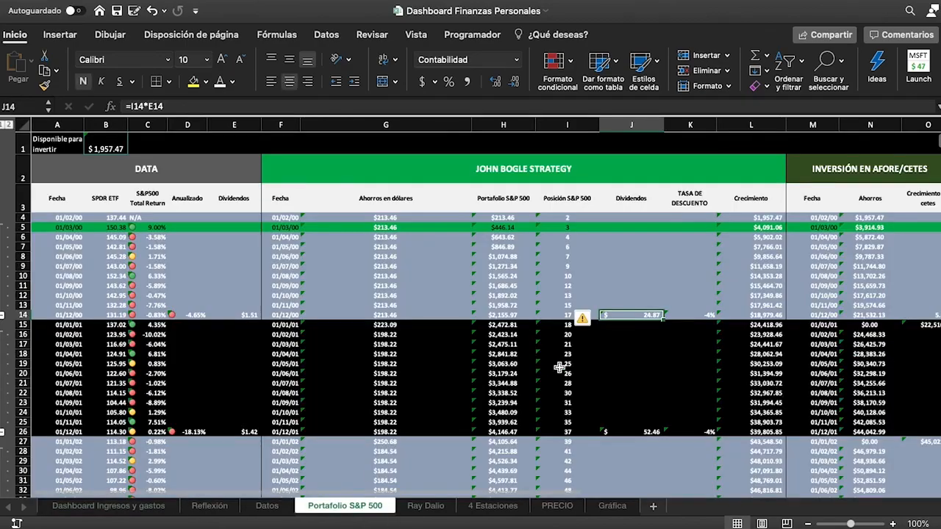
Examine the falling SPDR ETF prices from January 2008 to February 2009 and the Posición S&P 500 formula in I112.
{"action": "scroll", "coordinate": [559, 367], "scroll_direction": "down", "scroll_amount": 10}
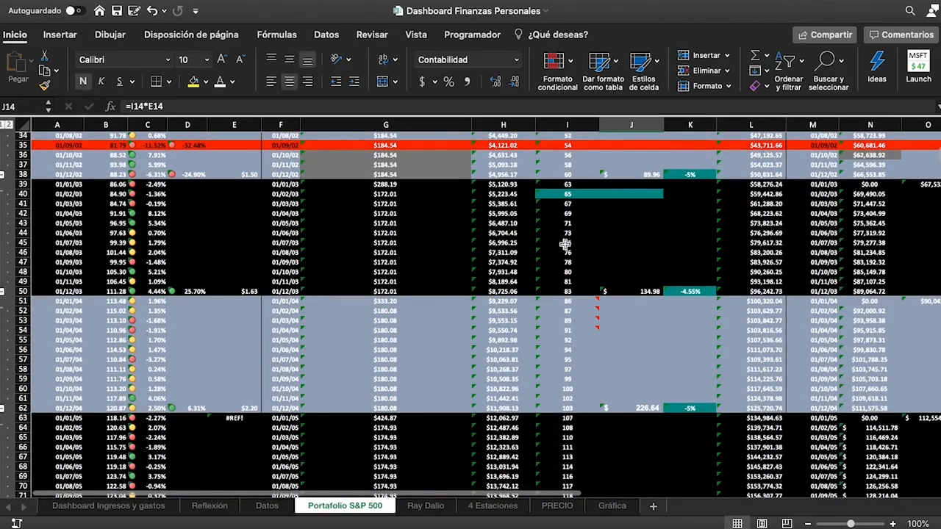
{"action": "scroll", "coordinate": [571, 435], "scroll_direction": "down", "scroll_amount": 6}
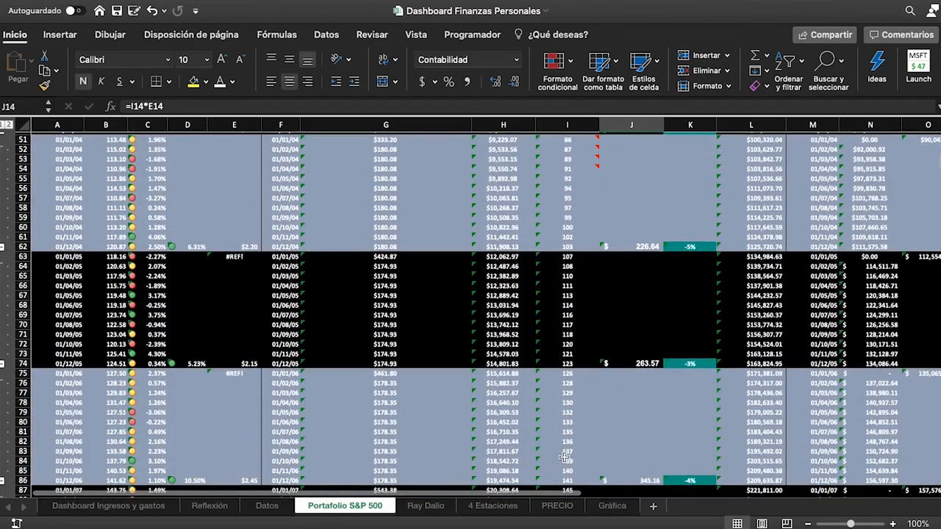
{"action": "scroll", "coordinate": [581, 309], "scroll_direction": "down", "scroll_amount": 11}
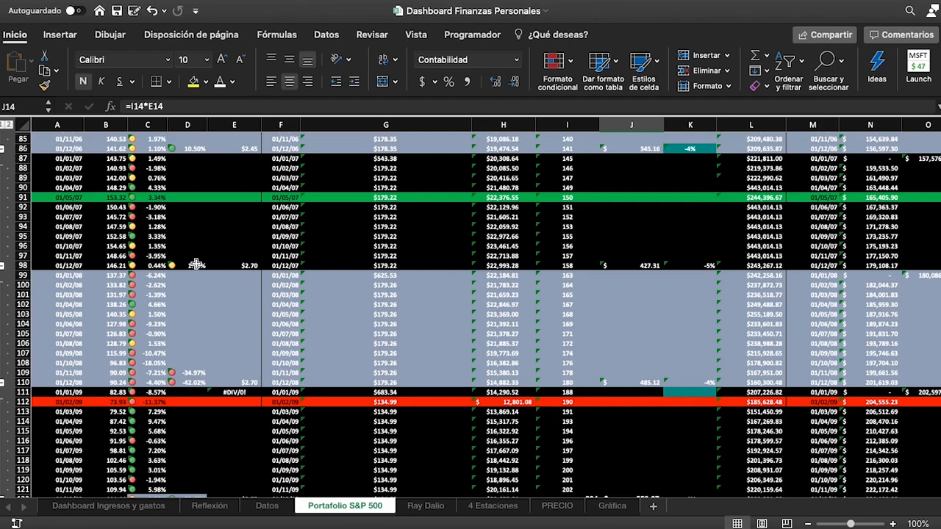
{"action": "left_click_drag", "start_coordinate": [114, 276], "coordinate": [119, 344]}
{"action": "left_click", "coordinate": [118, 353]}
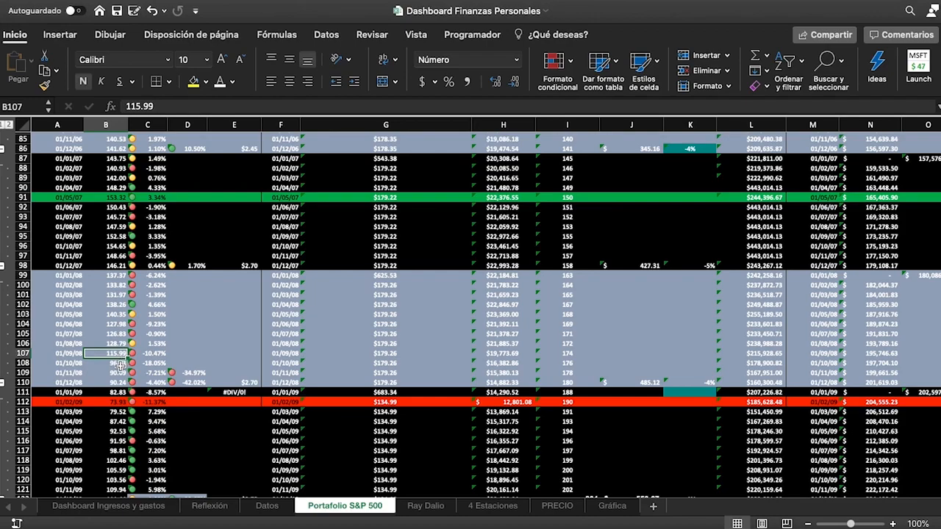
{"action": "left_click", "coordinate": [120, 364]}
{"action": "left_click", "coordinate": [118, 402]}
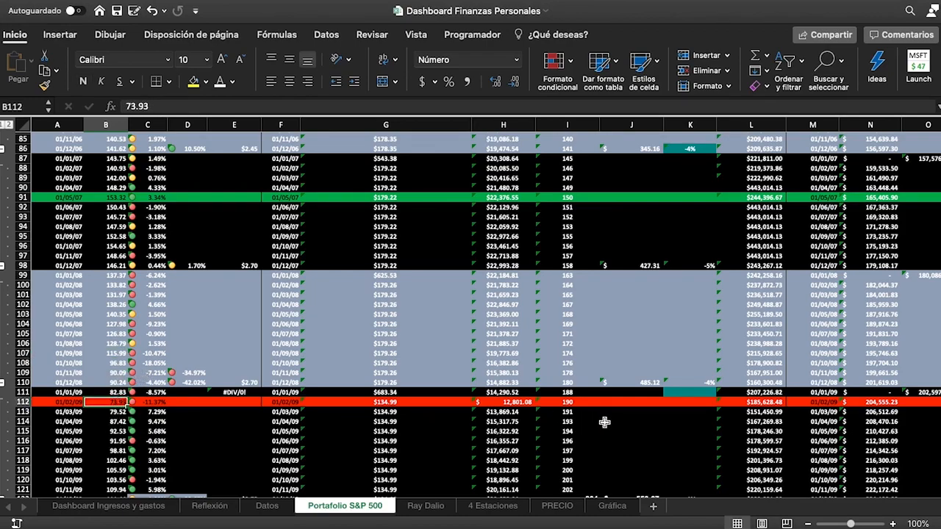
{"action": "left_click", "coordinate": [560, 403]}
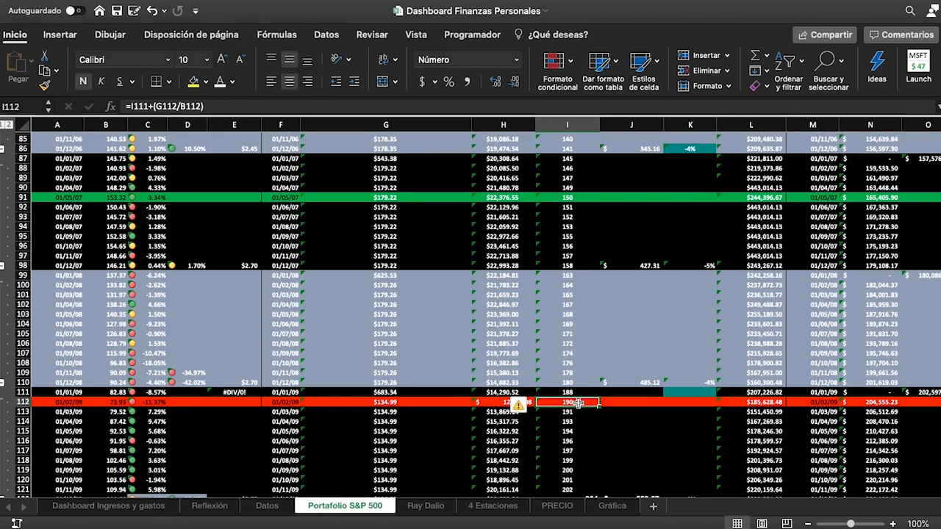
Inspect the monthly SPDR ETF prices and total returns from 2007 through the 2009 recovery at a larger zoom.
{"action": "scroll", "coordinate": [579, 403], "scroll_direction": "up", "scroll_amount": 3}
{"action": "scroll", "coordinate": [579, 406], "scroll_direction": "up", "scroll_amount": 5}
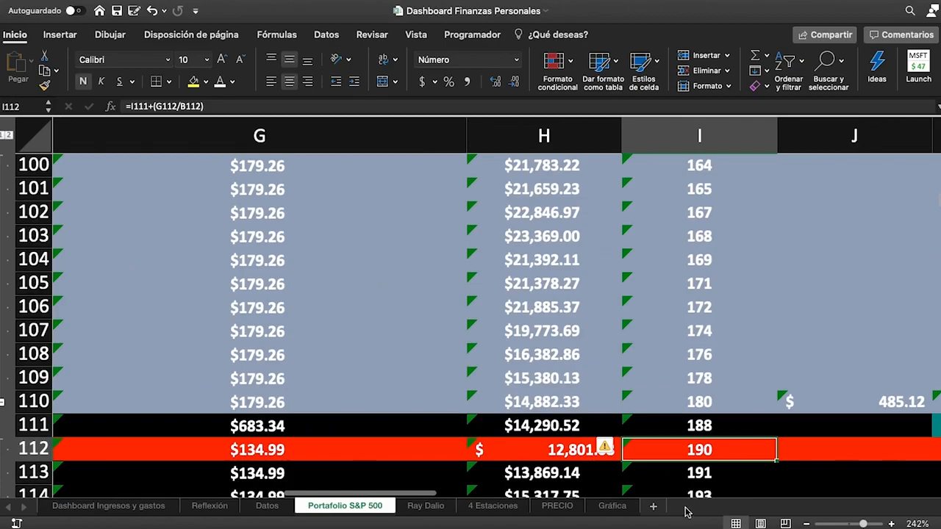
{"action": "scroll", "coordinate": [269, 310], "scroll_direction": "left", "scroll_amount": 10}
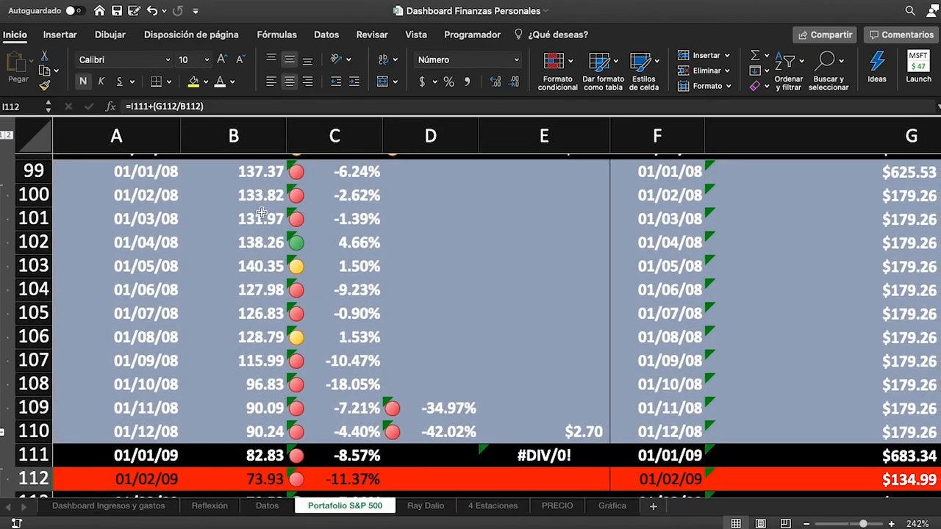
{"action": "scroll", "coordinate": [257, 420], "scroll_direction": "down", "scroll_amount": 3}
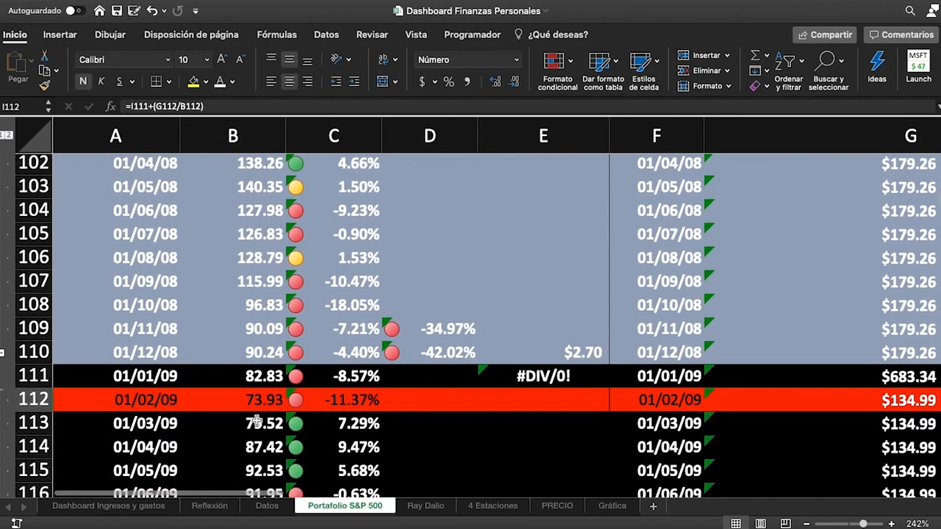
{"action": "scroll", "coordinate": [374, 303], "scroll_direction": "down", "scroll_amount": 5}
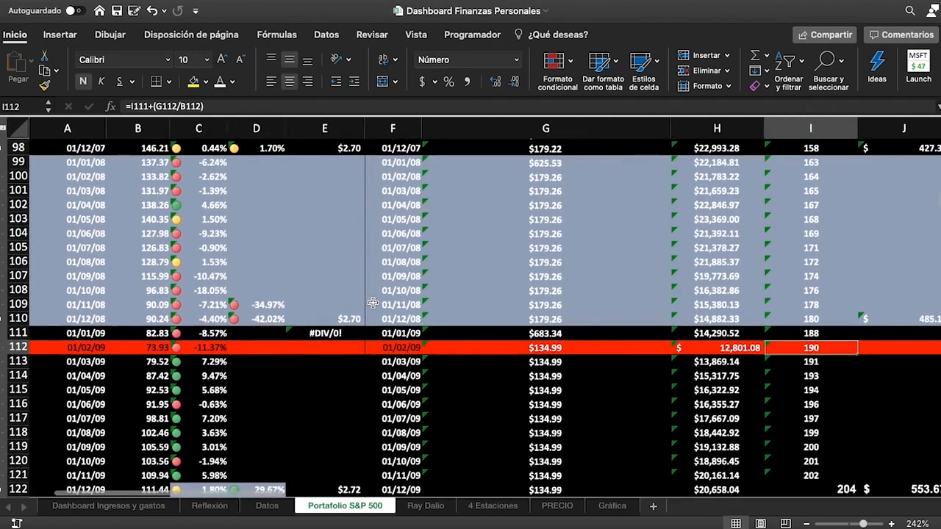
{"action": "scroll", "coordinate": [225, 242], "scroll_direction": "up", "scroll_amount": 6}
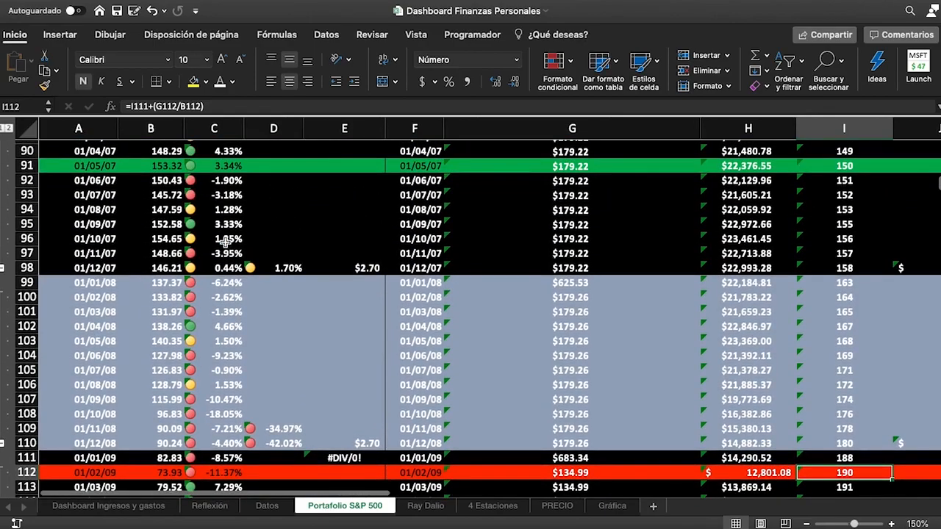
{"action": "scroll", "coordinate": [225, 241], "scroll_direction": "down", "scroll_amount": 5}
{"action": "scroll", "coordinate": [225, 240], "scroll_direction": "down", "scroll_amount": 6}
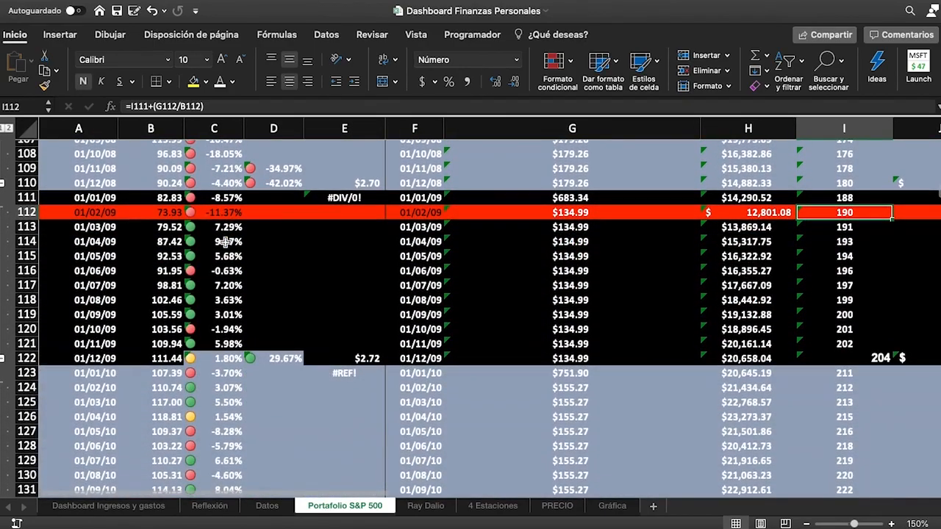
Trace the Crecimiento and Ahorros columns from 2009 back to 2000 and read the John Bogle Strategy and AFORE/CETES headings.
{"action": "scroll", "coordinate": [481, 313], "scroll_direction": "right", "scroll_amount": 3}
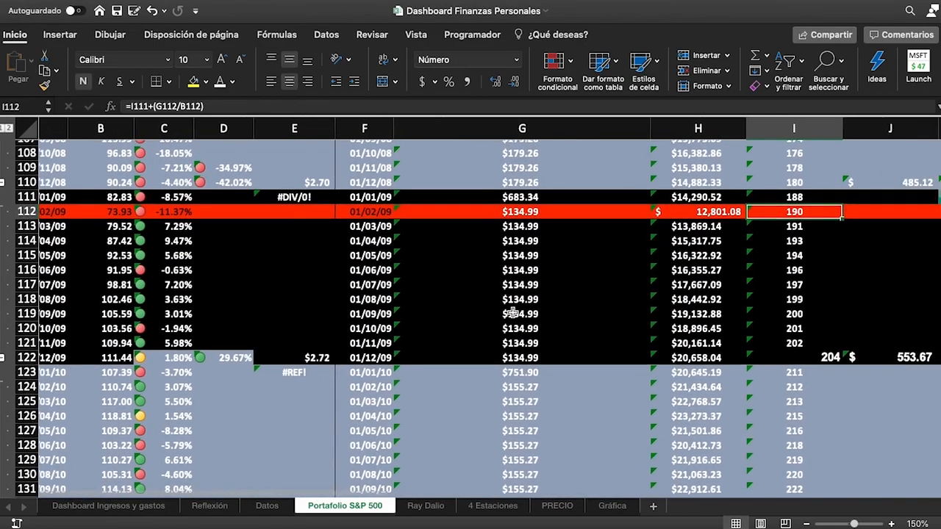
{"action": "scroll", "coordinate": [512, 313], "scroll_direction": "up", "scroll_amount": 4}
{"action": "scroll", "coordinate": [512, 312], "scroll_direction": "right", "scroll_amount": 4}
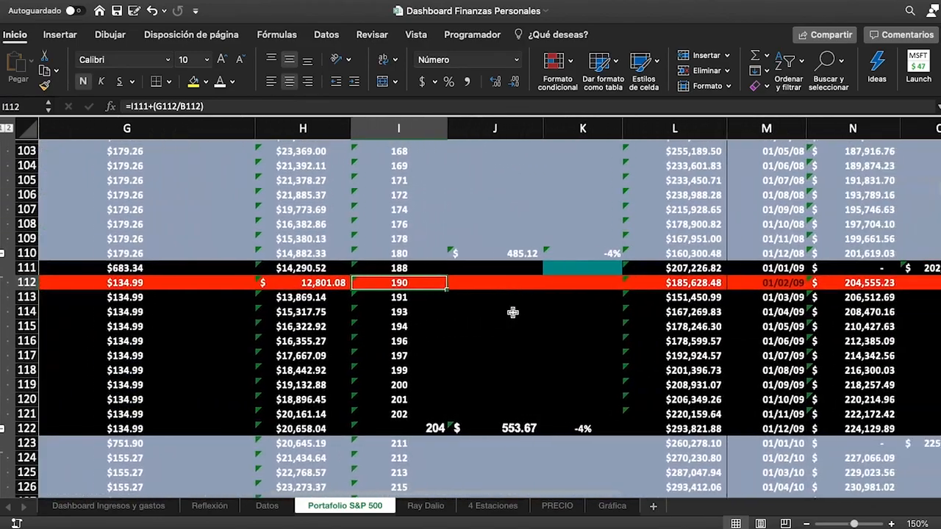
{"action": "scroll", "coordinate": [633, 241], "scroll_direction": "up", "scroll_amount": 10}
{"action": "scroll", "coordinate": [634, 242], "scroll_direction": "right", "scroll_amount": 1}
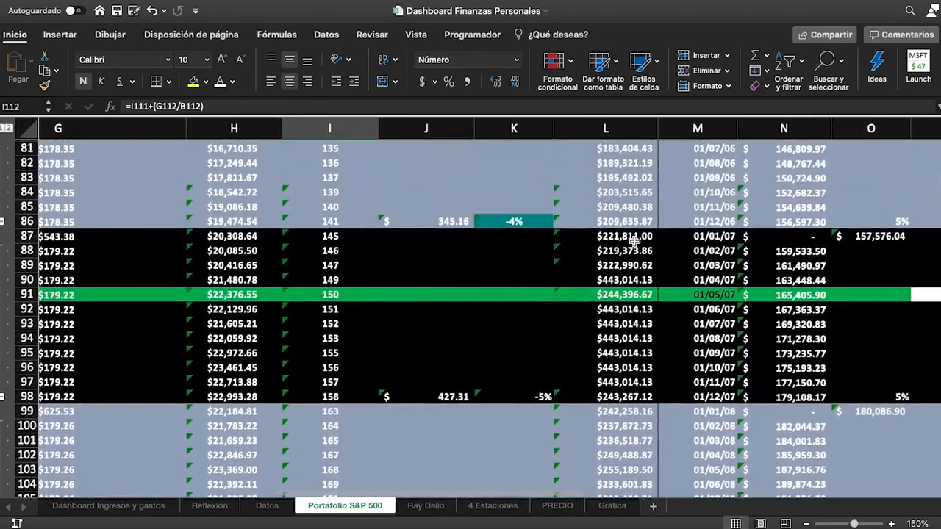
{"action": "scroll", "coordinate": [634, 242], "scroll_direction": "up", "scroll_amount": 20}
{"action": "scroll", "coordinate": [634, 242], "scroll_direction": "right", "scroll_amount": 1}
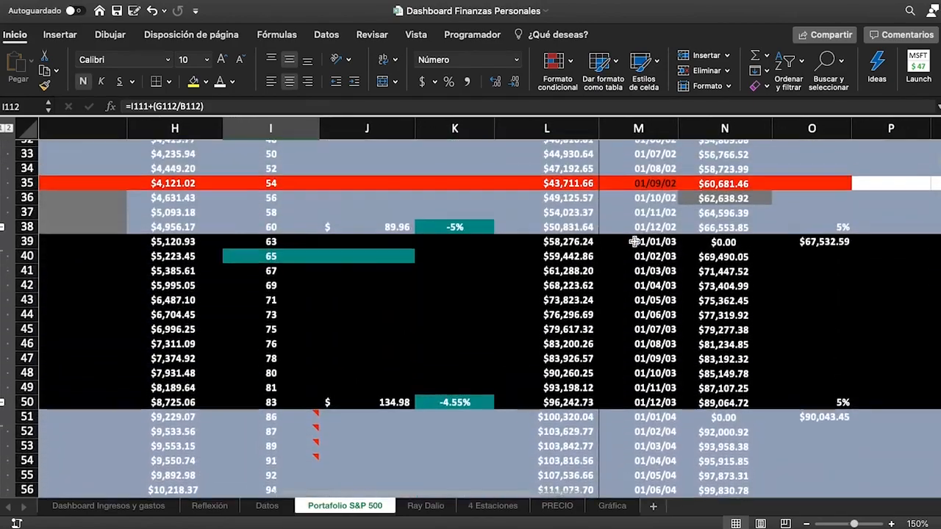
{"action": "scroll", "coordinate": [634, 242], "scroll_direction": "up", "scroll_amount": 5}
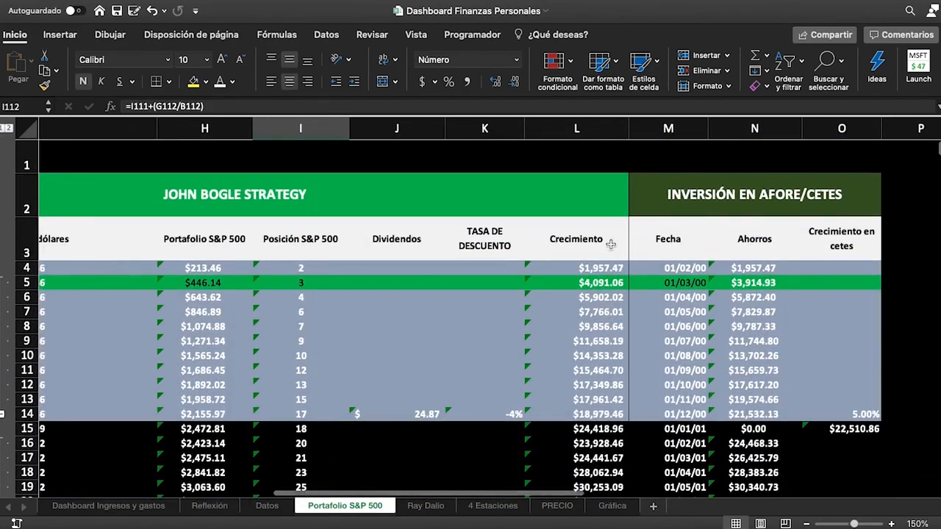
{"action": "scroll", "coordinate": [588, 266], "scroll_direction": "down", "scroll_amount": 1}
{"action": "scroll", "coordinate": [588, 266], "scroll_direction": "left", "scroll_amount": 1}
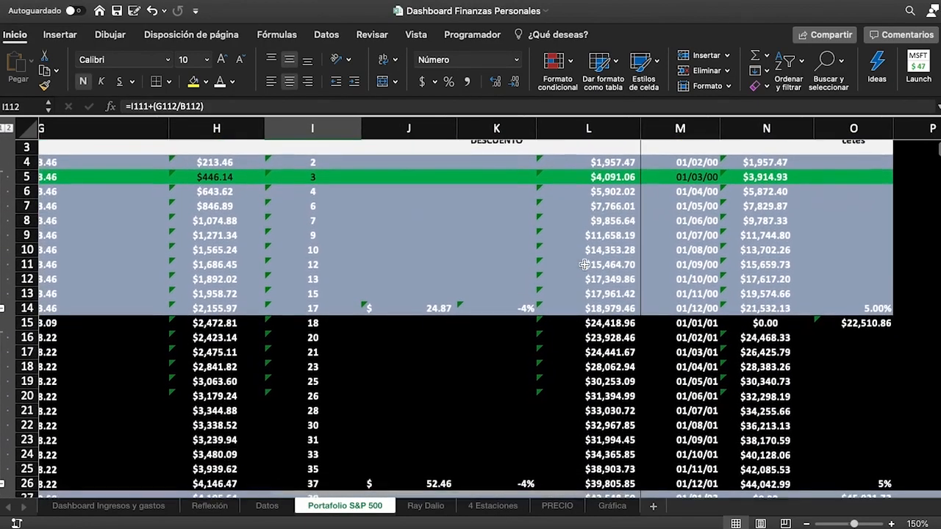
{"action": "scroll", "coordinate": [611, 241], "scroll_direction": "up", "scroll_amount": 1}
{"action": "scroll", "coordinate": [610, 240], "scroll_direction": "left", "scroll_amount": 1}
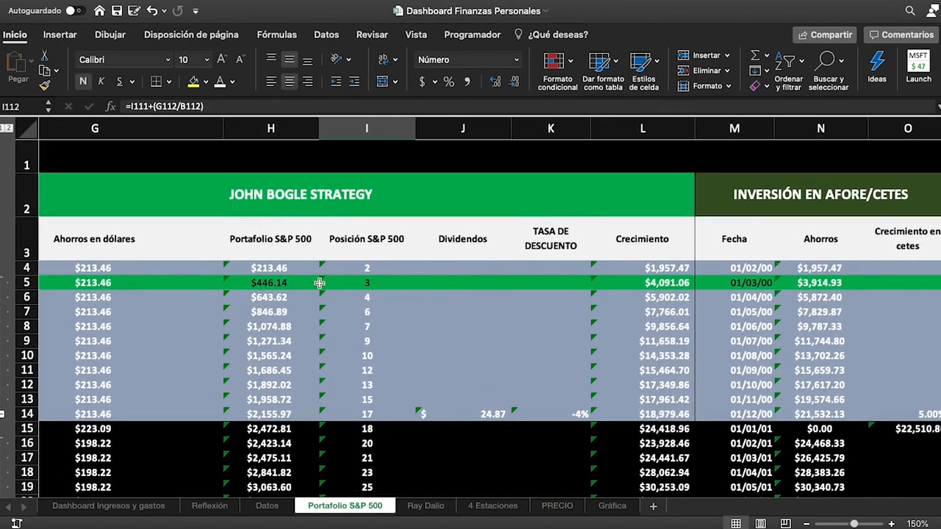
{"action": "scroll", "coordinate": [348, 303], "scroll_direction": "left", "scroll_amount": 2}
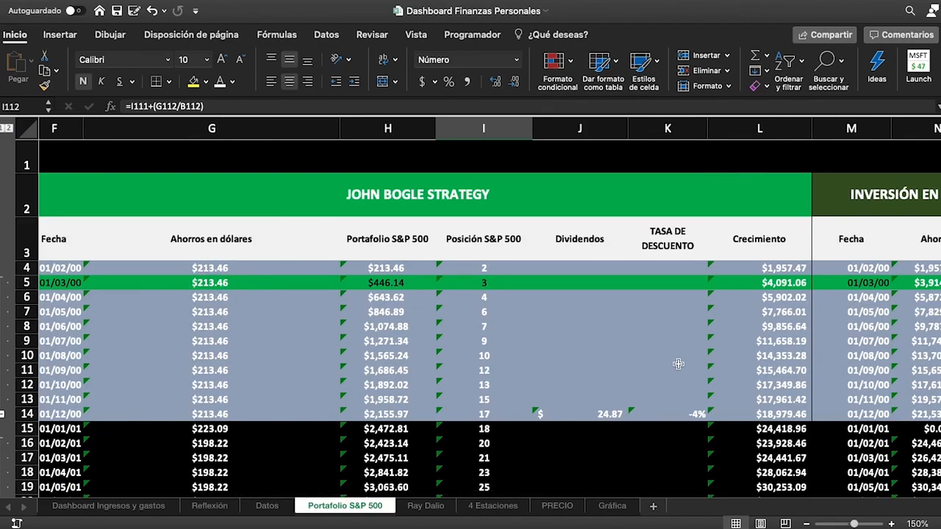
Compare the Crecimiento values and formulas for August and September 2002 in L34 and L35.
{"action": "scroll", "coordinate": [774, 315], "scroll_direction": "down", "scroll_amount": 8}
{"action": "scroll", "coordinate": [774, 314], "scroll_direction": "right", "scroll_amount": 1}
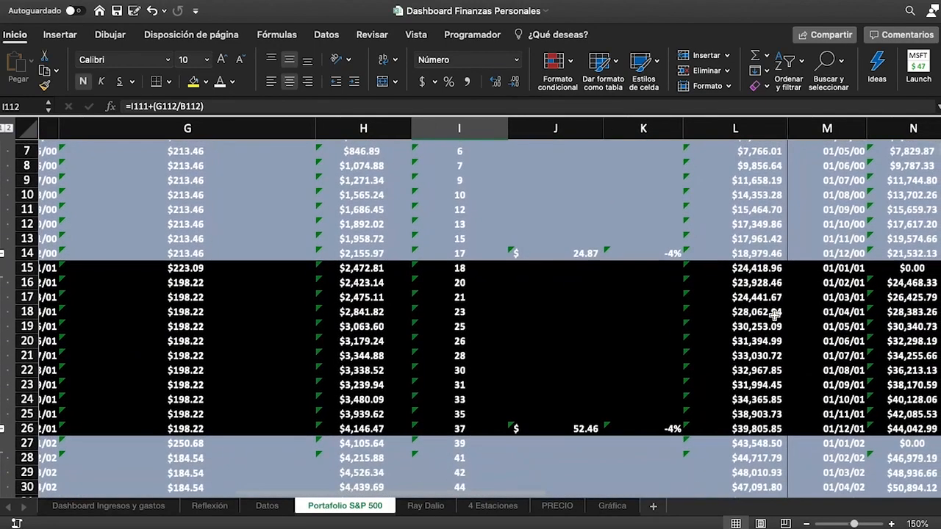
{"action": "scroll", "coordinate": [774, 315], "scroll_direction": "down", "scroll_amount": 2}
{"action": "left_click", "coordinate": [728, 386]}
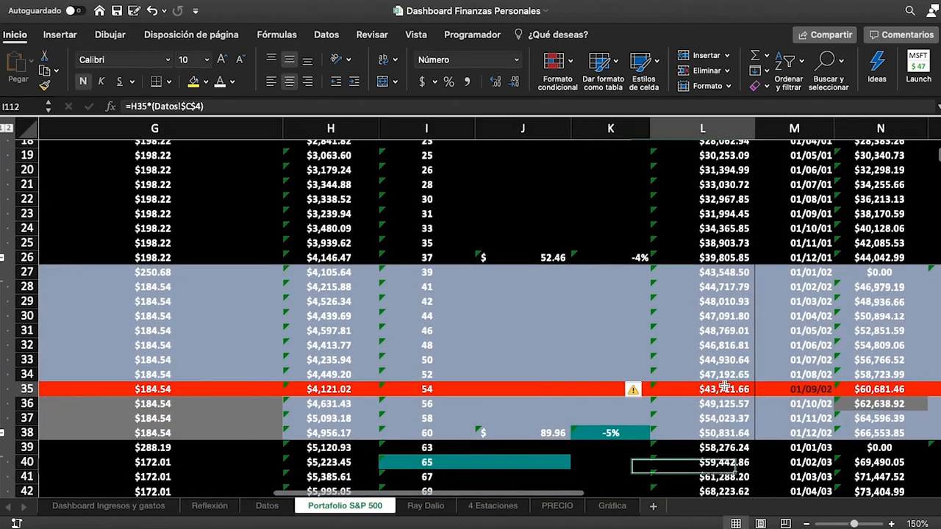
{"action": "left_click", "coordinate": [728, 375]}
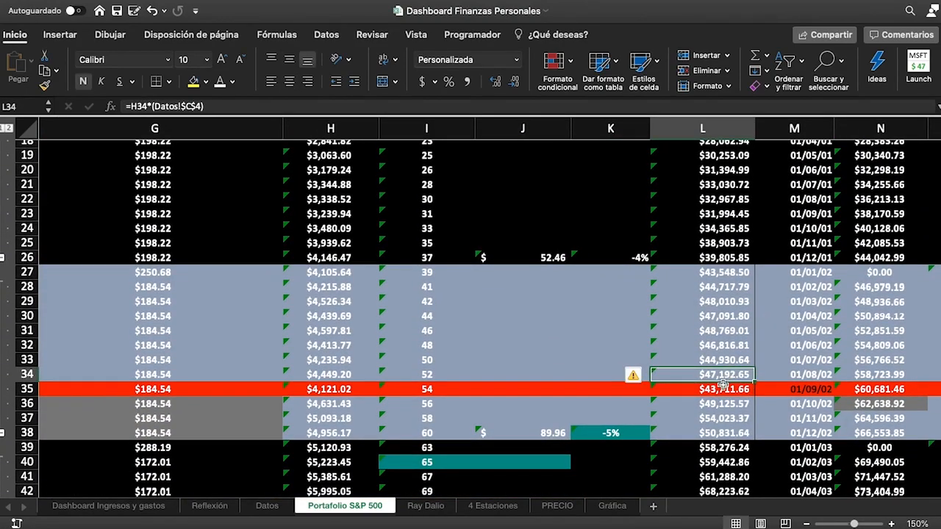
{"action": "left_click", "coordinate": [728, 387]}
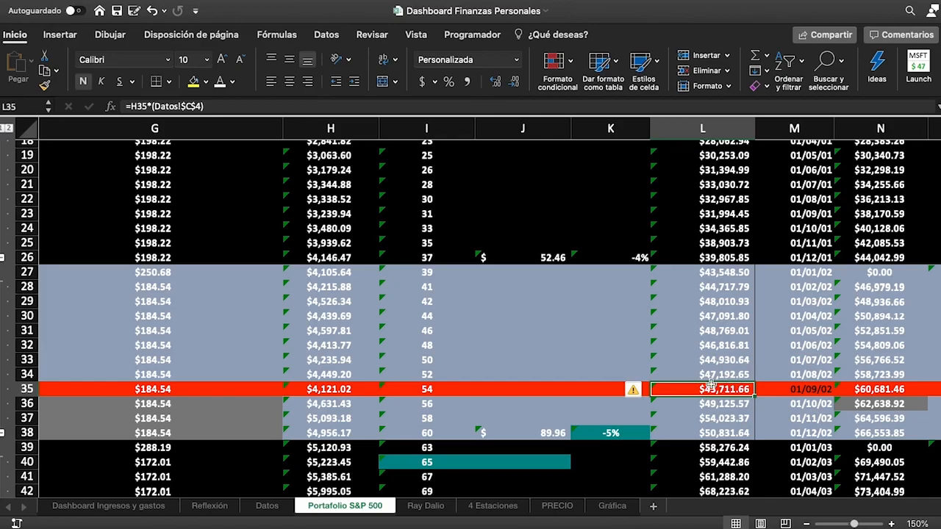
Check the December 2000 Crecimiento en cetes rate in O14 of the Inversión en AFORE/CETES section.
{"action": "scroll", "coordinate": [720, 389], "scroll_direction": "right", "scroll_amount": 3}
{"action": "scroll", "coordinate": [691, 346], "scroll_direction": "up", "scroll_amount": 10}
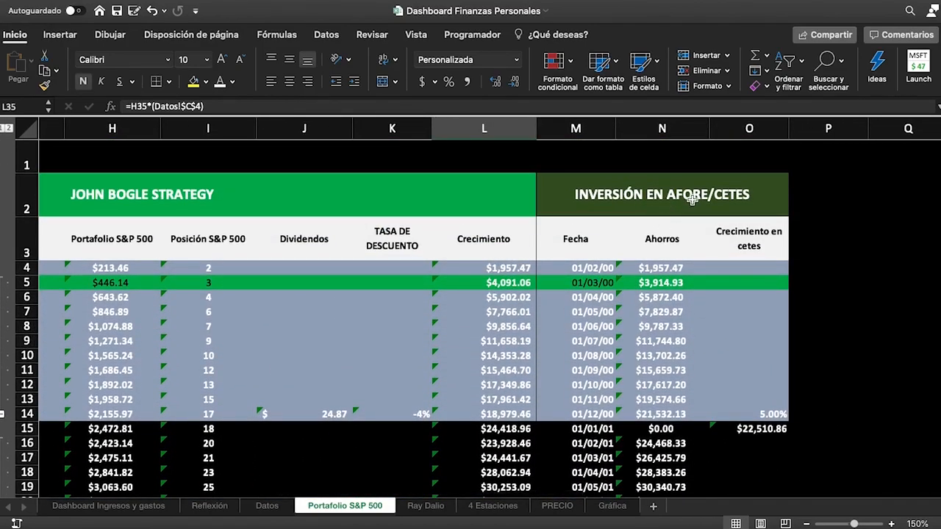
{"action": "left_click", "coordinate": [763, 411]}
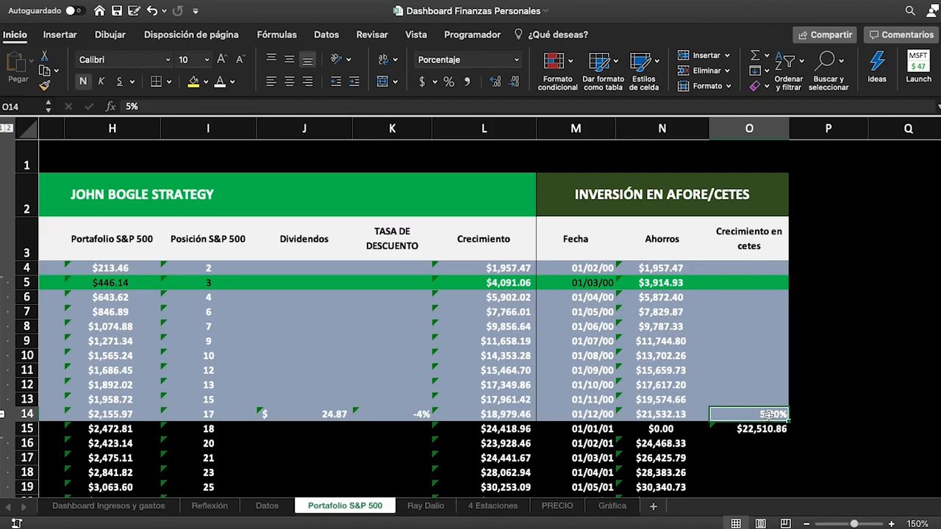
Compare the September 2002 Crecimiento in L35 with the CETES Ahorros in N35, and follow both columns into 2004 and 2005.
{"action": "scroll", "coordinate": [770, 414], "scroll_direction": "down", "scroll_amount": 3}
{"action": "scroll", "coordinate": [798, 384], "scroll_direction": "down", "scroll_amount": 5}
{"action": "scroll", "coordinate": [798, 384], "scroll_direction": "down", "scroll_amount": 5}
{"action": "left_click", "coordinate": [696, 360]}
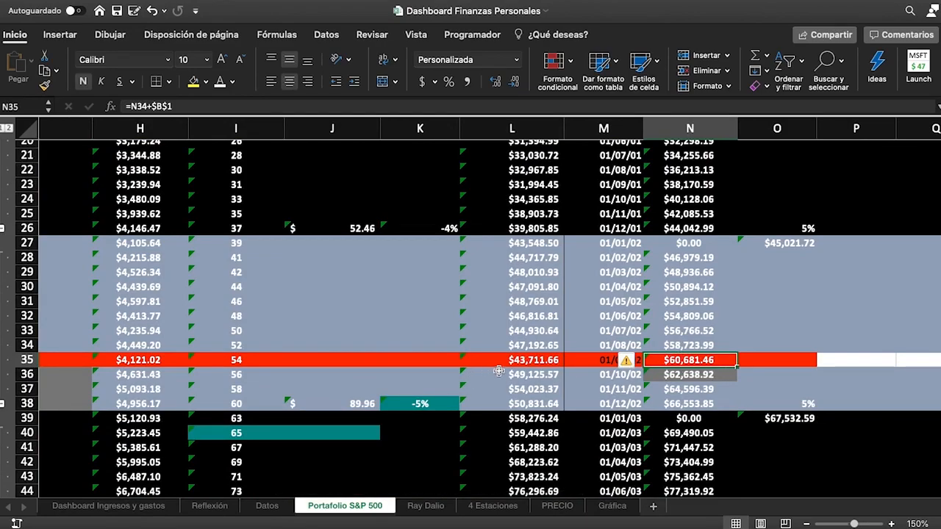
{"action": "left_click", "coordinate": [533, 362]}
{"action": "left_click", "coordinate": [683, 363]}
{"action": "scroll", "coordinate": [562, 368], "scroll_direction": "down", "scroll_amount": 1}
{"action": "scroll", "coordinate": [562, 370], "scroll_direction": "down", "scroll_amount": 8}
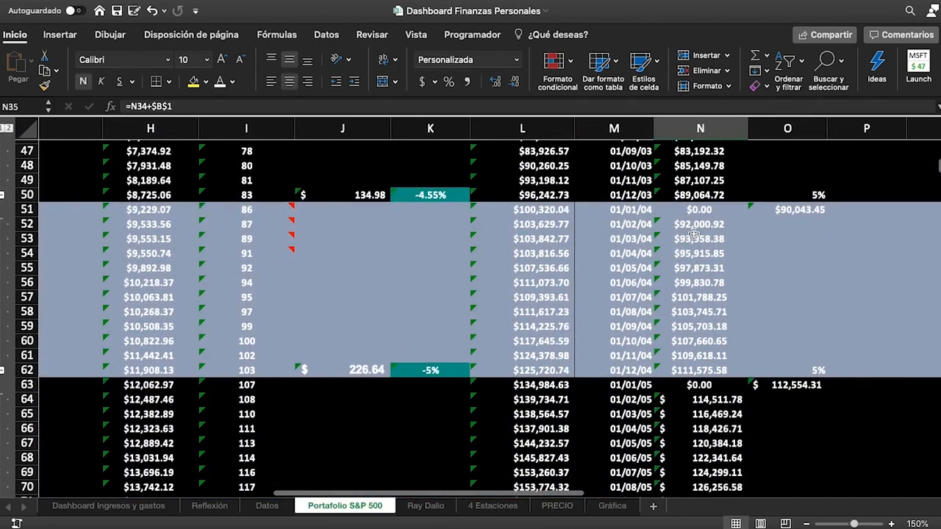
Check the January 2004 Crecimiento formula in L51 and its matching date in A51.
{"action": "scroll", "coordinate": [520, 246], "scroll_direction": "up", "scroll_amount": 2}
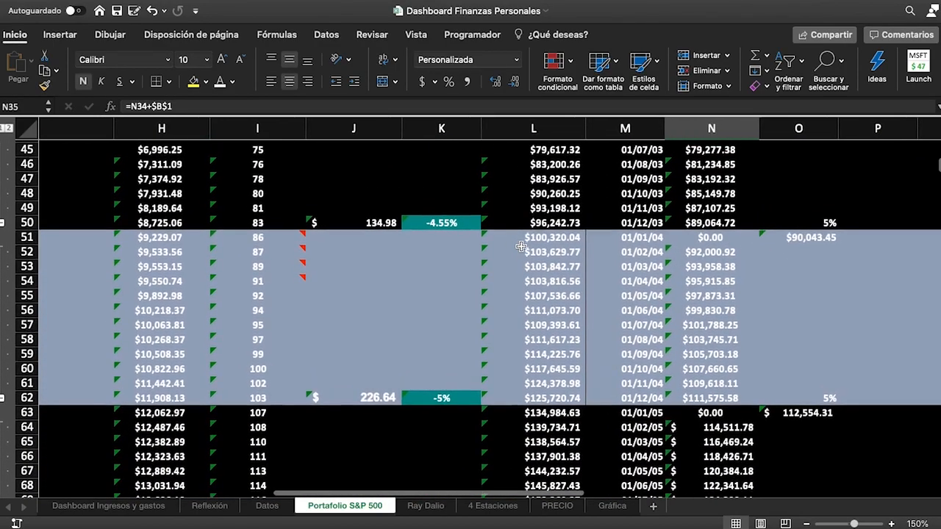
{"action": "left_click", "coordinate": [551, 242]}
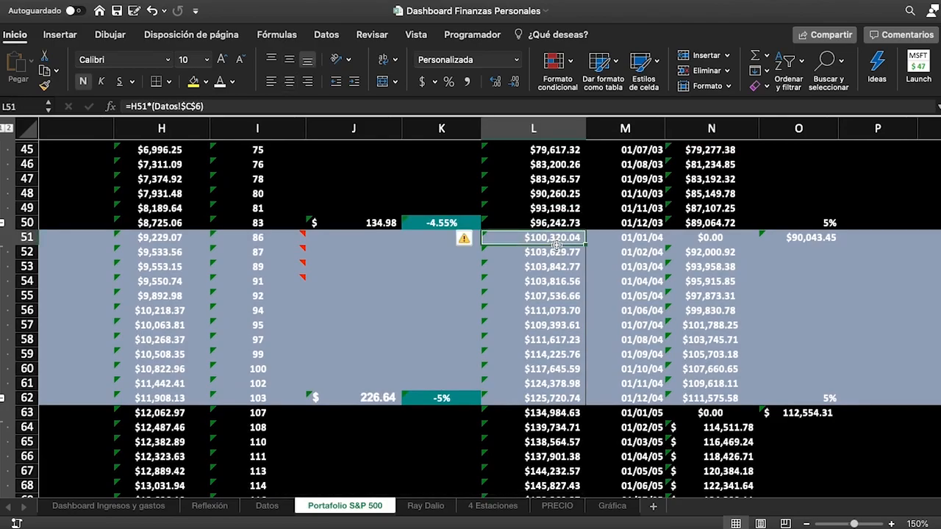
{"action": "scroll", "coordinate": [489, 241], "scroll_direction": "left", "scroll_amount": 10}
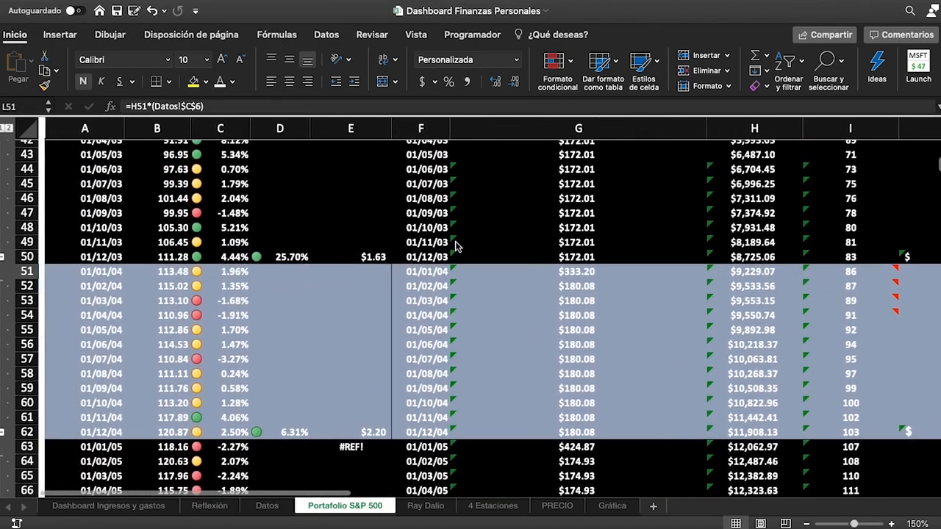
{"action": "left_click", "coordinate": [93, 273]}
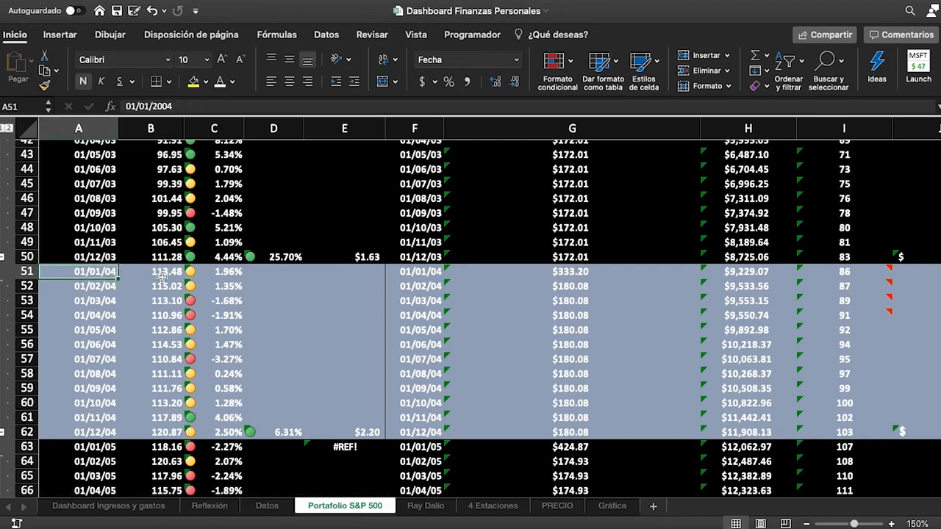
{"action": "scroll", "coordinate": [691, 294], "scroll_direction": "right", "scroll_amount": 10}
{"action": "scroll", "coordinate": [703, 298], "scroll_direction": "left", "scroll_amount": 10}
Freeze the panes at cell B4, keeping the first three rows and the Fecha column in place.
{"action": "scroll", "coordinate": [704, 298], "scroll_direction": "up", "scroll_amount": 15}
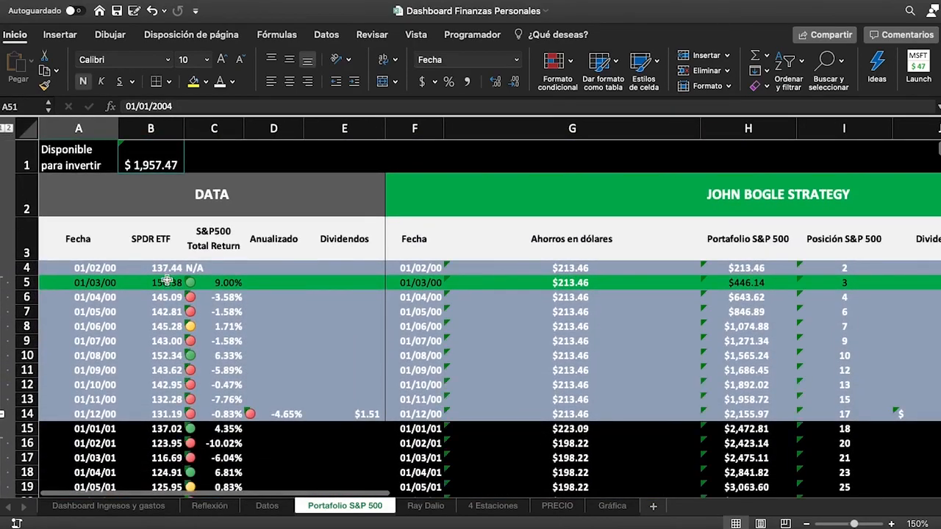
{"action": "left_click", "coordinate": [151, 269]}
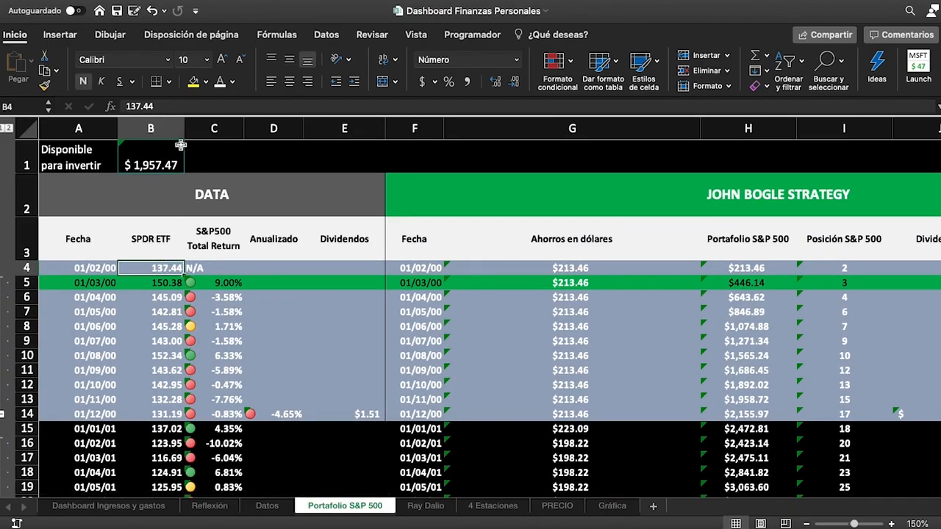
{"action": "left_click", "coordinate": [61, 35]}
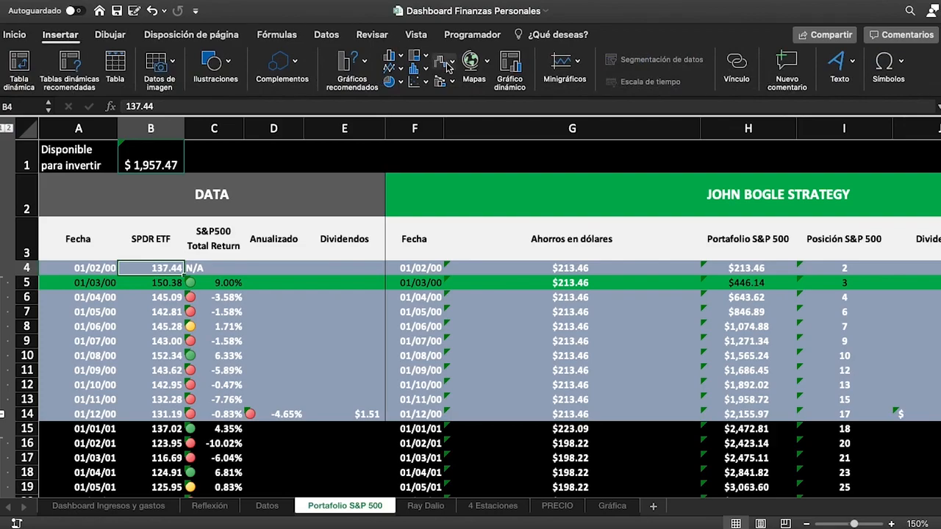
{"action": "left_click", "coordinate": [327, 36]}
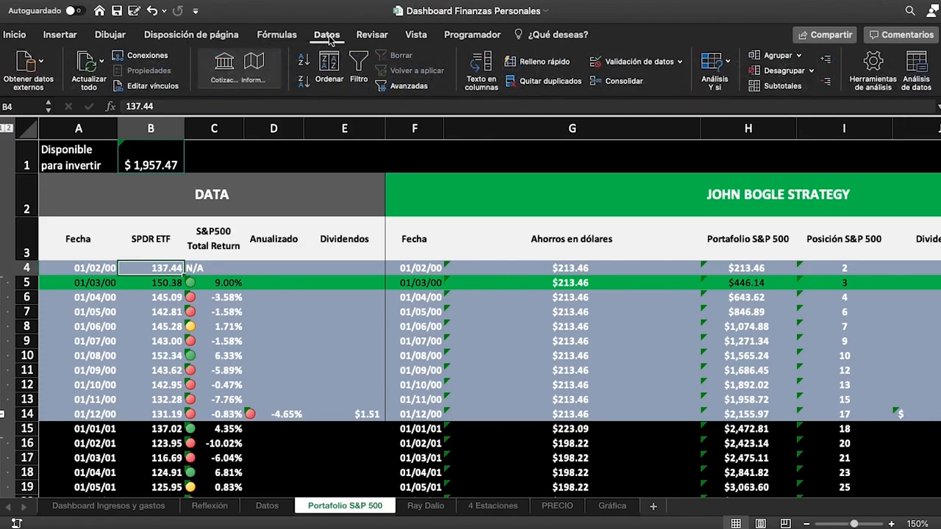
{"action": "left_click", "coordinate": [366, 37]}
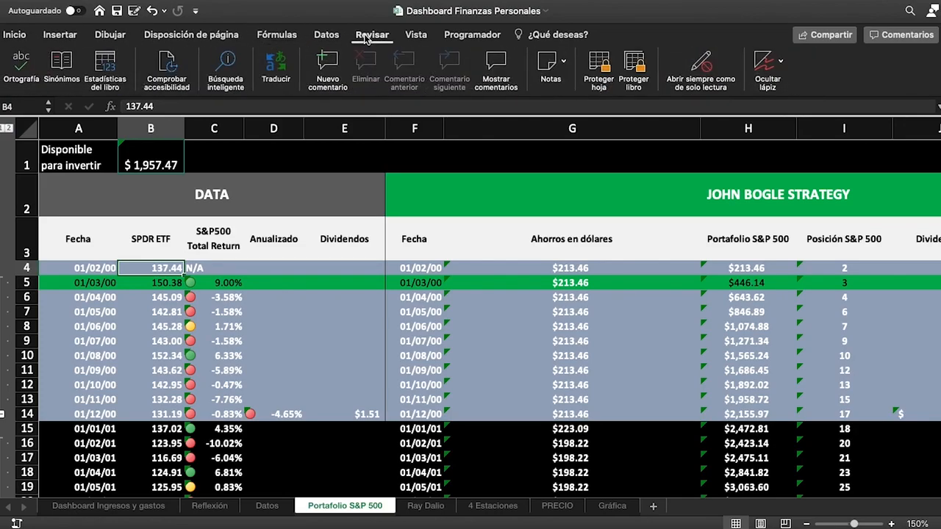
{"action": "left_click", "coordinate": [283, 36]}
{"action": "left_click", "coordinate": [318, 36]}
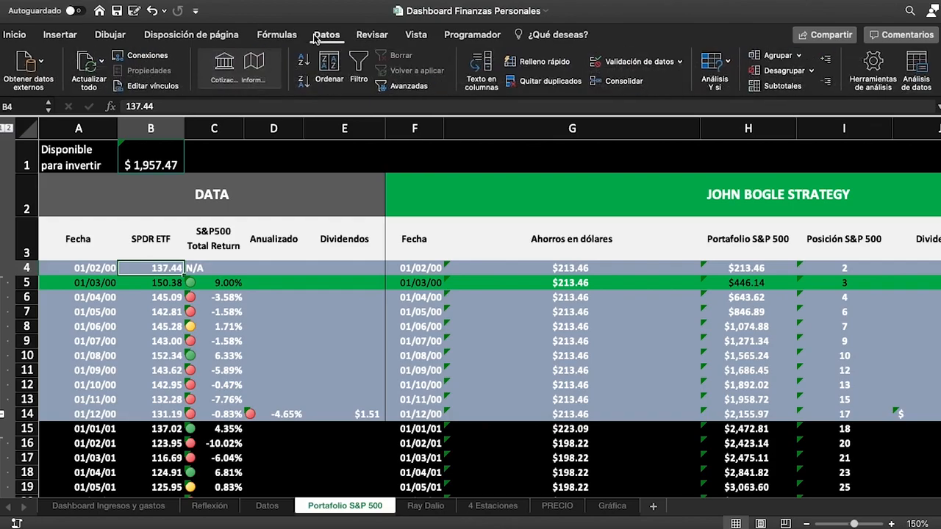
{"action": "left_click", "coordinate": [65, 36]}
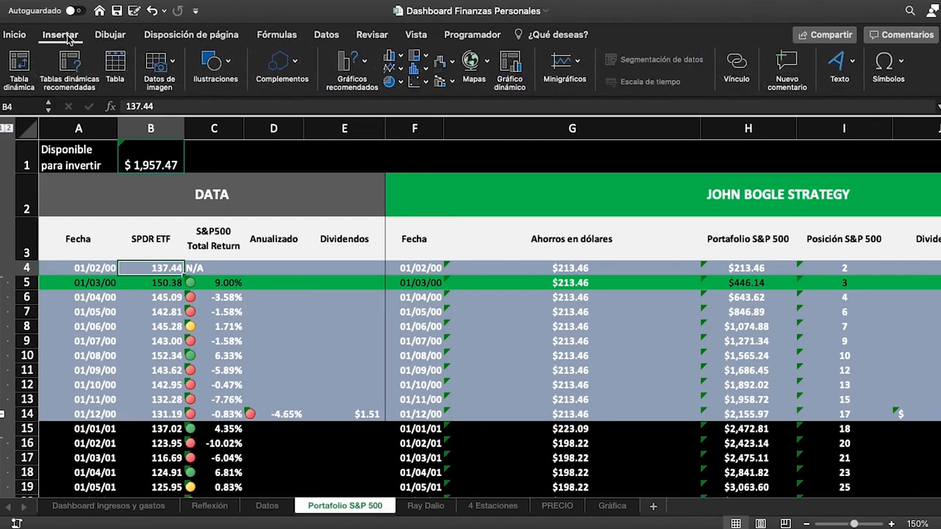
{"action": "left_click", "coordinate": [114, 37]}
{"action": "left_click", "coordinate": [170, 37]}
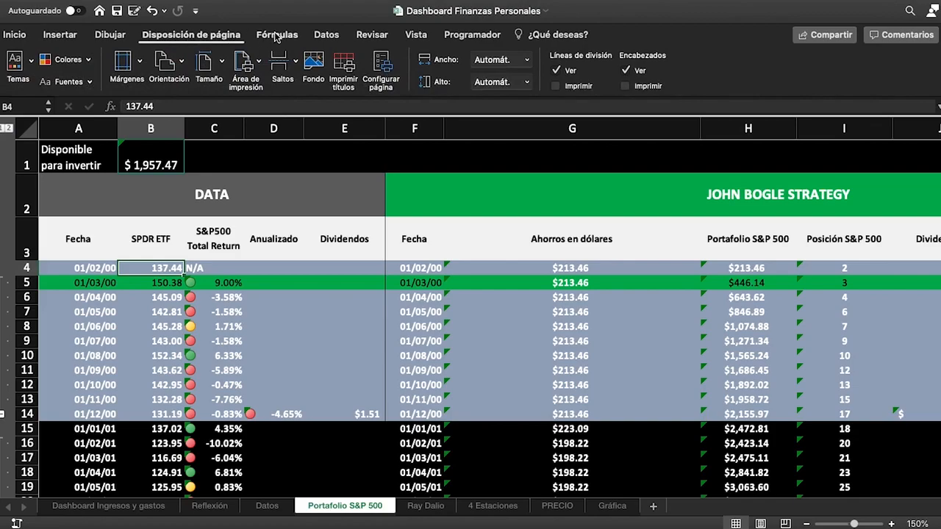
{"action": "left_click", "coordinate": [415, 34]}
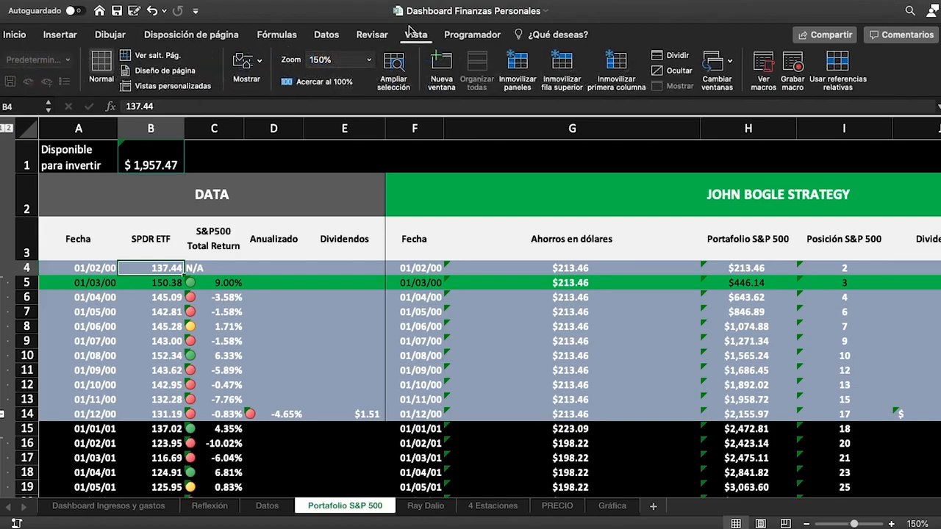
{"action": "left_click", "coordinate": [520, 65]}
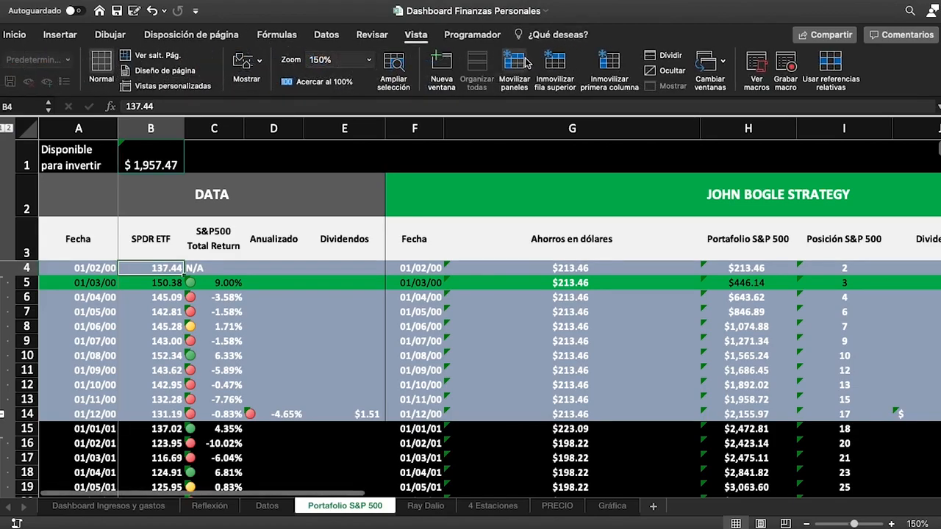
Review the 2001 and 2002 rows across the John Bogle Strategy and AFORE/CETES sections beneath the frozen headings.
{"action": "scroll", "coordinate": [323, 331], "scroll_direction": "down", "scroll_amount": 3}
{"action": "scroll", "coordinate": [314, 338], "scroll_direction": "down", "scroll_amount": 3}
{"action": "scroll", "coordinate": [314, 338], "scroll_direction": "right", "scroll_amount": 8}
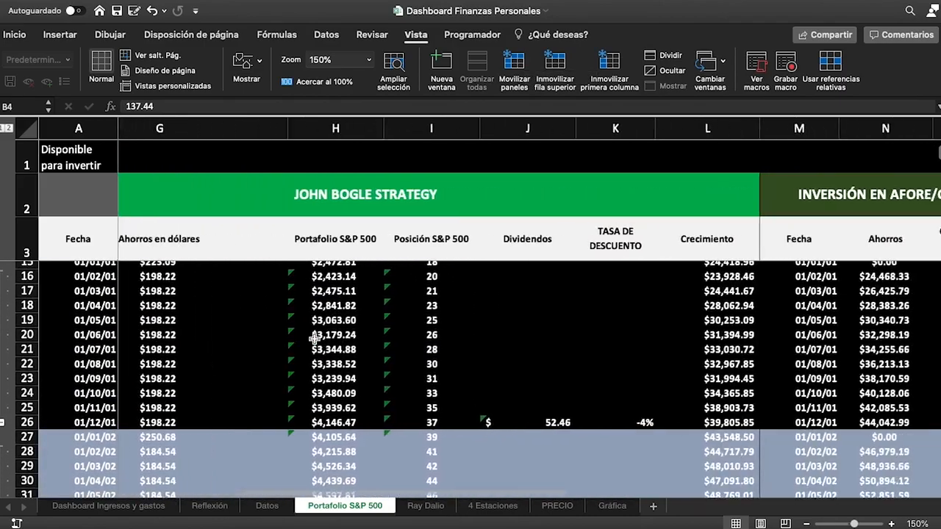
{"action": "scroll", "coordinate": [314, 338], "scroll_direction": "left", "scroll_amount": 5}
{"action": "scroll", "coordinate": [314, 338], "scroll_direction": "up", "scroll_amount": 2}
{"action": "scroll", "coordinate": [314, 338], "scroll_direction": "left", "scroll_amount": 3}
{"action": "scroll", "coordinate": [314, 338], "scroll_direction": "right", "scroll_amount": 3}
{"action": "scroll", "coordinate": [314, 338], "scroll_direction": "down", "scroll_amount": 3}
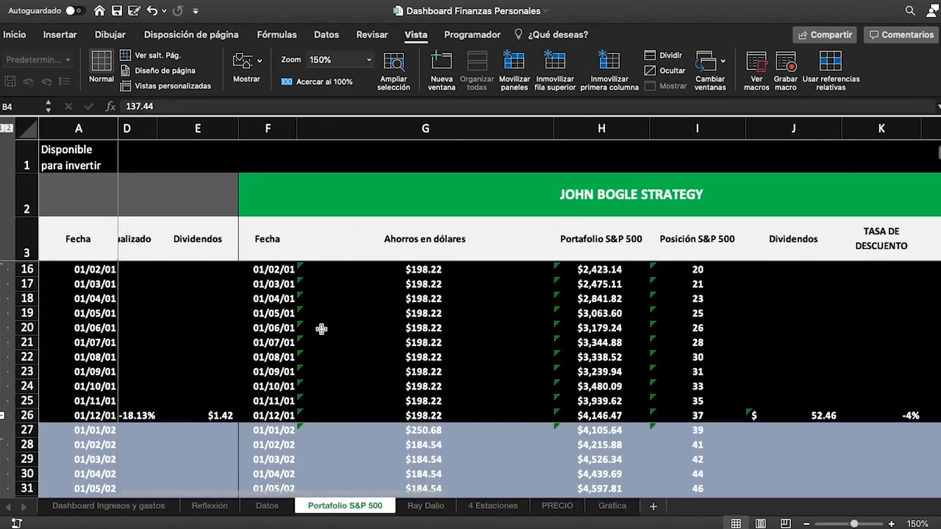
{"action": "scroll", "coordinate": [368, 309], "scroll_direction": "down", "scroll_amount": 5}
{"action": "scroll", "coordinate": [367, 309], "scroll_direction": "left", "scroll_amount": 2}
{"action": "scroll", "coordinate": [390, 321], "scroll_direction": "right", "scroll_amount": 4}
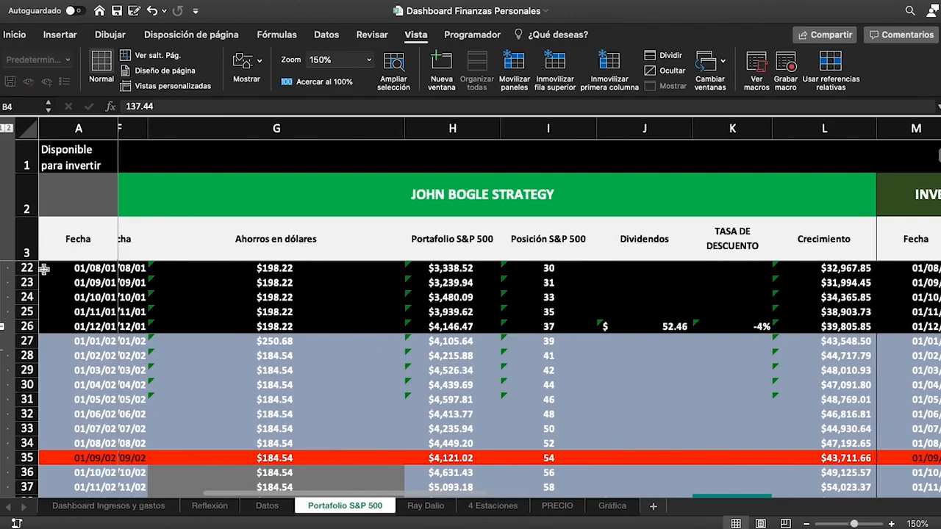
{"action": "scroll", "coordinate": [410, 376], "scroll_direction": "right", "scroll_amount": 1}
{"action": "scroll", "coordinate": [410, 375], "scroll_direction": "down", "scroll_amount": 1}
{"action": "scroll", "coordinate": [410, 375], "scroll_direction": "right", "scroll_amount": 4}
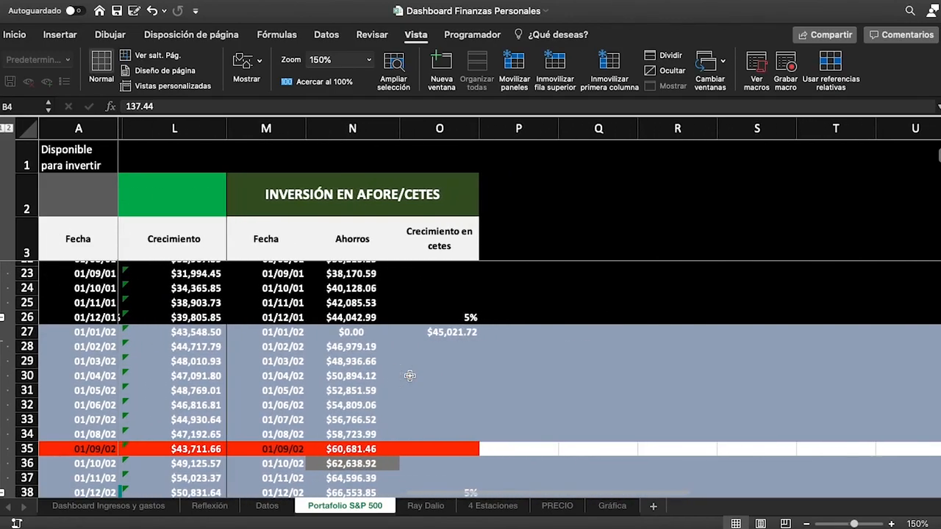
{"action": "scroll", "coordinate": [409, 375], "scroll_direction": "down", "scroll_amount": 3}
{"action": "scroll", "coordinate": [409, 376], "scroll_direction": "right", "scroll_amount": 1}
{"action": "scroll", "coordinate": [409, 375], "scroll_direction": "up", "scroll_amount": 2}
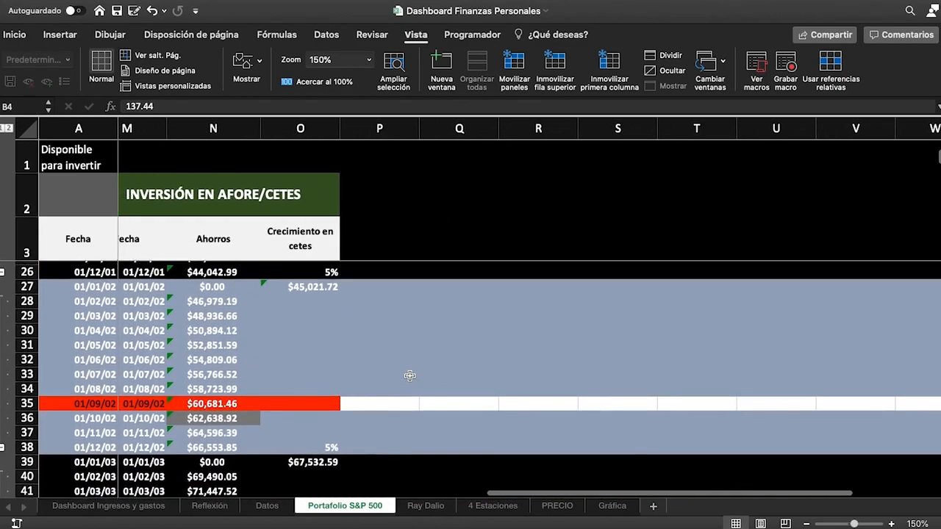
Compare the January 2004 Crecimiento in L51 with the Crecimiento en cetes amount in O51.
{"action": "scroll", "coordinate": [410, 375], "scroll_direction": "left", "scroll_amount": 3}
{"action": "scroll", "coordinate": [409, 376], "scroll_direction": "down", "scroll_amount": 7}
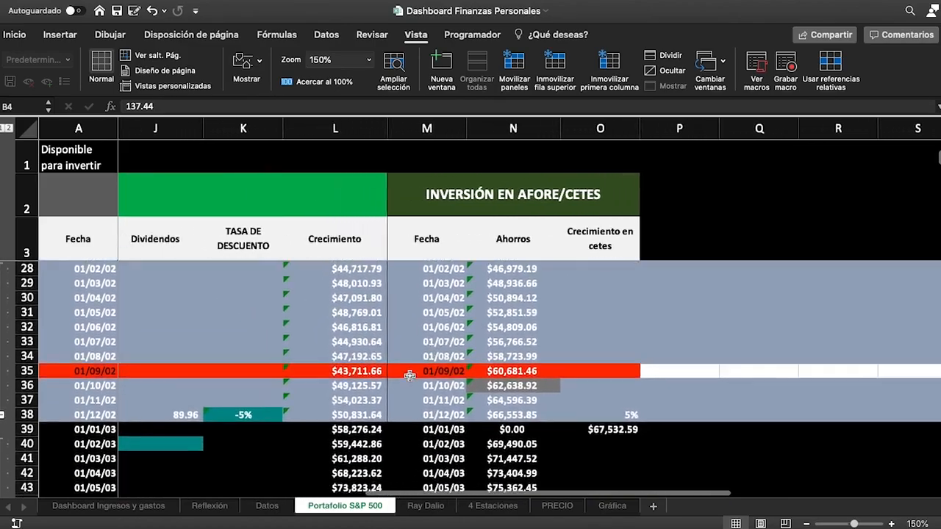
{"action": "scroll", "coordinate": [410, 375], "scroll_direction": "up", "scroll_amount": 2}
{"action": "scroll", "coordinate": [409, 375], "scroll_direction": "right", "scroll_amount": 1}
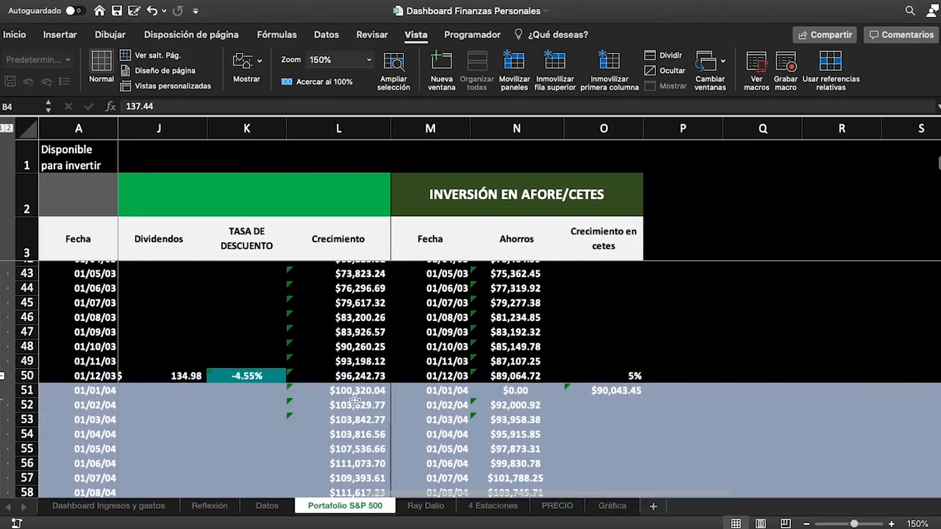
{"action": "scroll", "coordinate": [348, 394], "scroll_direction": "down", "scroll_amount": 1}
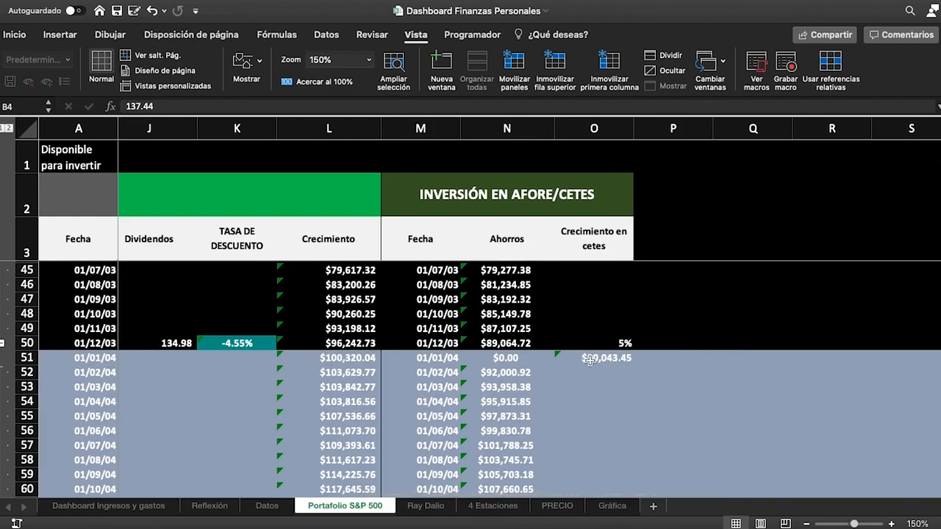
{"action": "left_click", "coordinate": [328, 359]}
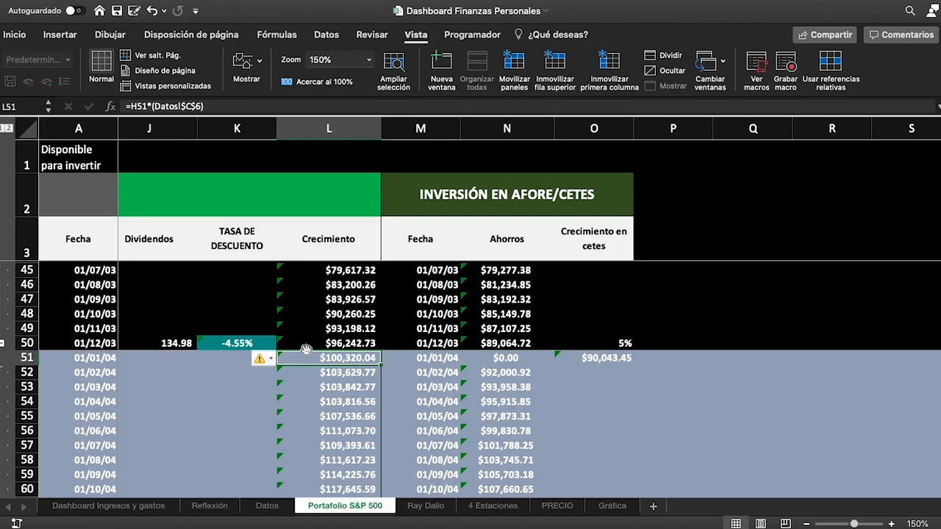
Examine the January 2004 Ahorros en dólares formula in G51 and the S&P 500 position in I51.
{"action": "scroll", "coordinate": [306, 349], "scroll_direction": "left", "scroll_amount": 10}
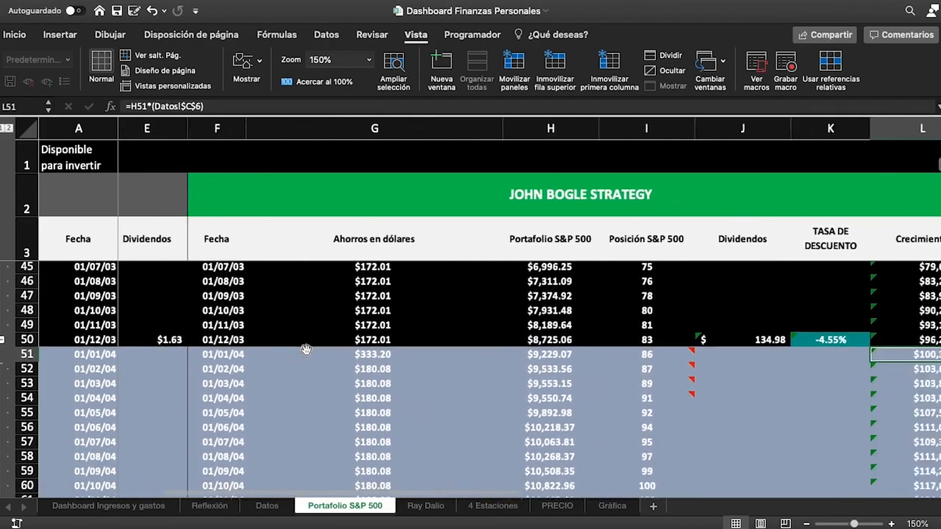
{"action": "scroll", "coordinate": [306, 350], "scroll_direction": "right", "scroll_amount": 1}
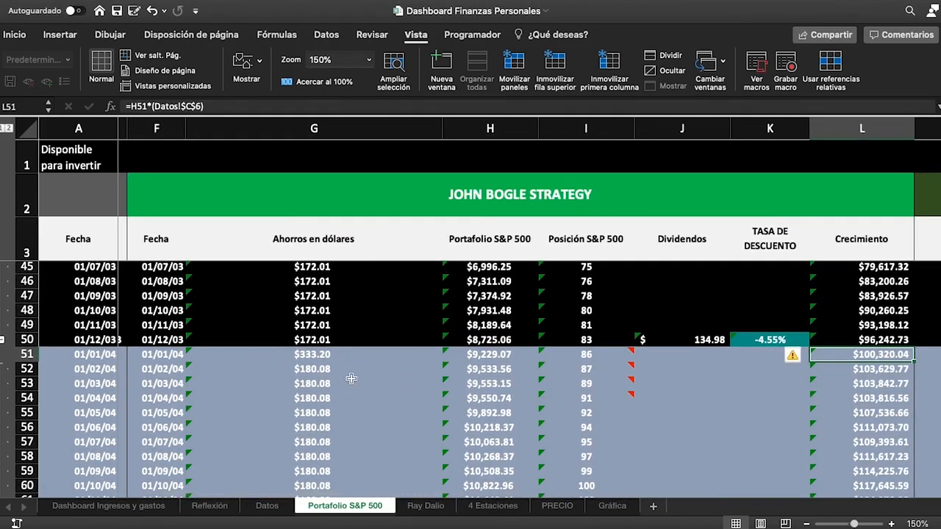
{"action": "scroll", "coordinate": [352, 378], "scroll_direction": "down", "scroll_amount": 5}
{"action": "scroll", "coordinate": [408, 389], "scroll_direction": "up", "scroll_amount": 1}
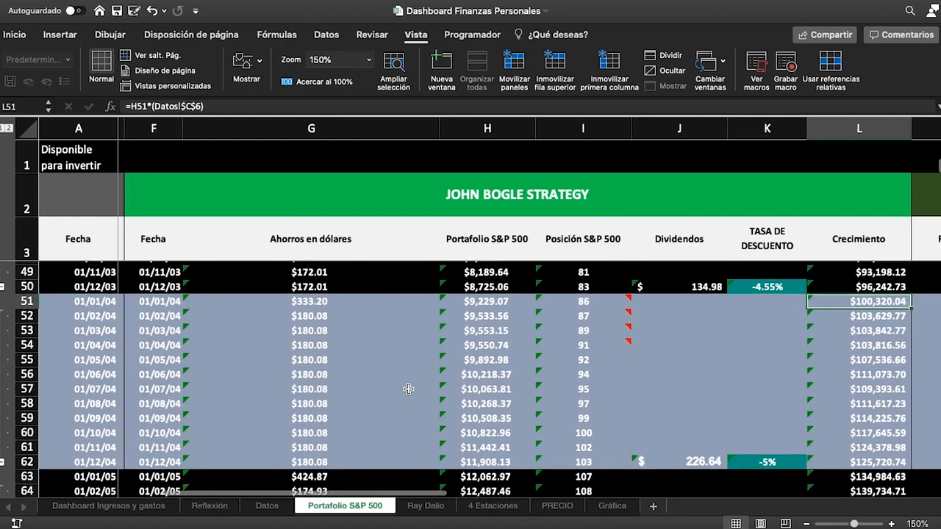
{"action": "scroll", "coordinate": [408, 389], "scroll_direction": "up", "scroll_amount": 3}
{"action": "left_click", "coordinate": [283, 343]}
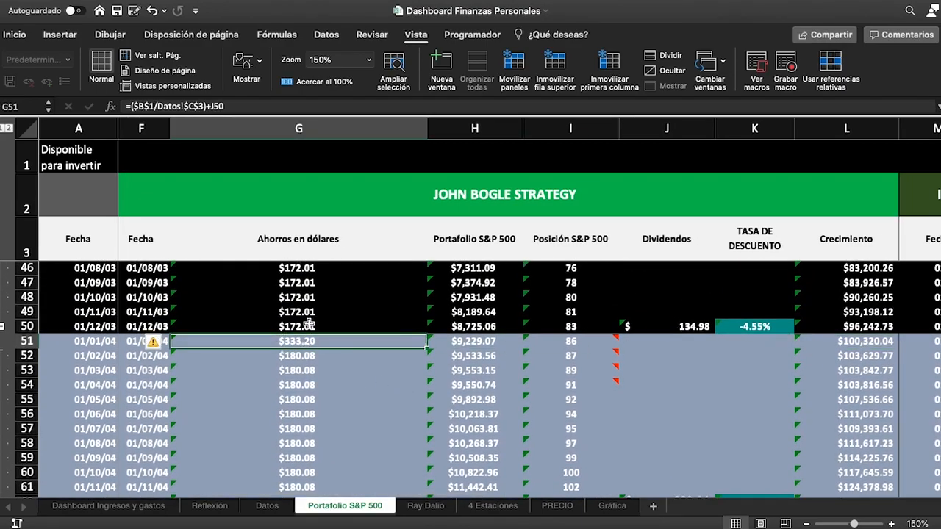
{"action": "scroll", "coordinate": [305, 355], "scroll_direction": "left", "scroll_amount": 5}
{"action": "scroll", "coordinate": [305, 355], "scroll_direction": "right", "scroll_amount": 4}
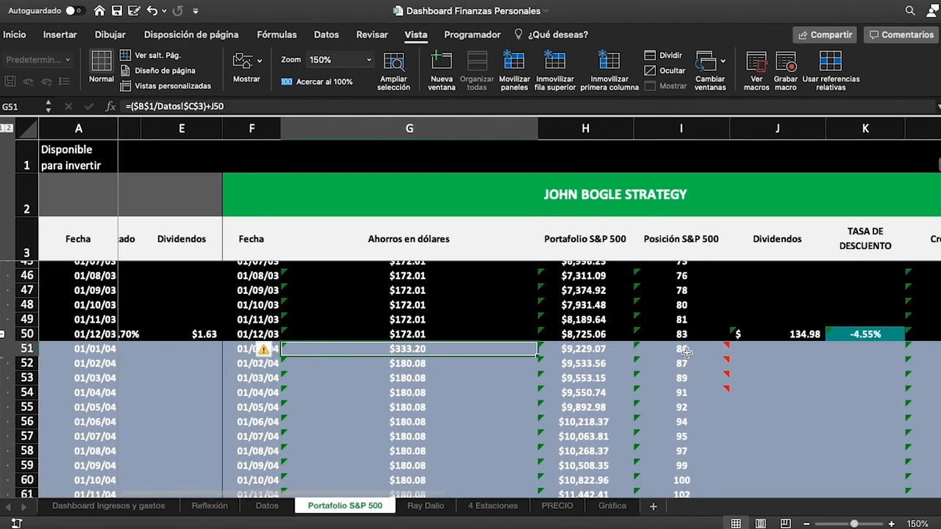
{"action": "mouse_move", "coordinate": [687, 355]}
Follow the portfolio from 2004 to May 2007 and compare the Crecimiento in L91 with the CETES Ahorros in N91.
{"action": "scroll", "coordinate": [527, 386], "scroll_direction": "down", "scroll_amount": 5}
{"action": "scroll", "coordinate": [526, 386], "scroll_direction": "right", "scroll_amount": 1}
{"action": "scroll", "coordinate": [527, 385], "scroll_direction": "down", "scroll_amount": 15}
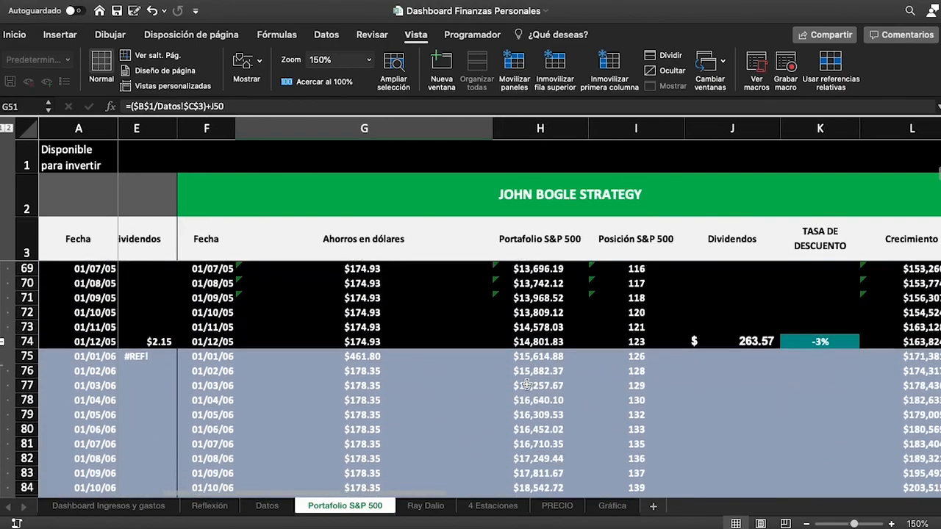
{"action": "scroll", "coordinate": [526, 384], "scroll_direction": "right", "scroll_amount": 3}
{"action": "scroll", "coordinate": [526, 384], "scroll_direction": "right", "scroll_amount": 4}
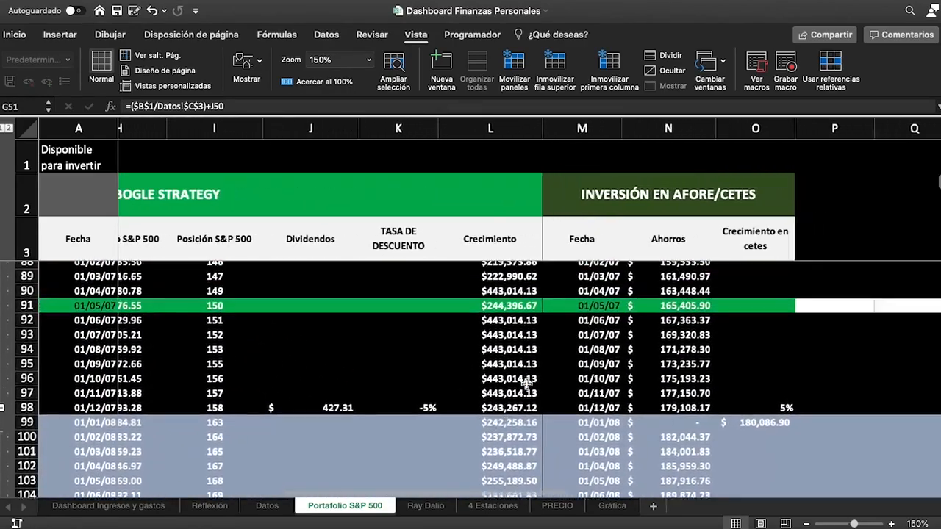
{"action": "scroll", "coordinate": [529, 371], "scroll_direction": "up", "scroll_amount": 2}
{"action": "scroll", "coordinate": [532, 362], "scroll_direction": "left", "scroll_amount": 1}
{"action": "scroll", "coordinate": [532, 362], "scroll_direction": "up", "scroll_amount": 2}
{"action": "scroll", "coordinate": [533, 362], "scroll_direction": "right", "scroll_amount": 2}
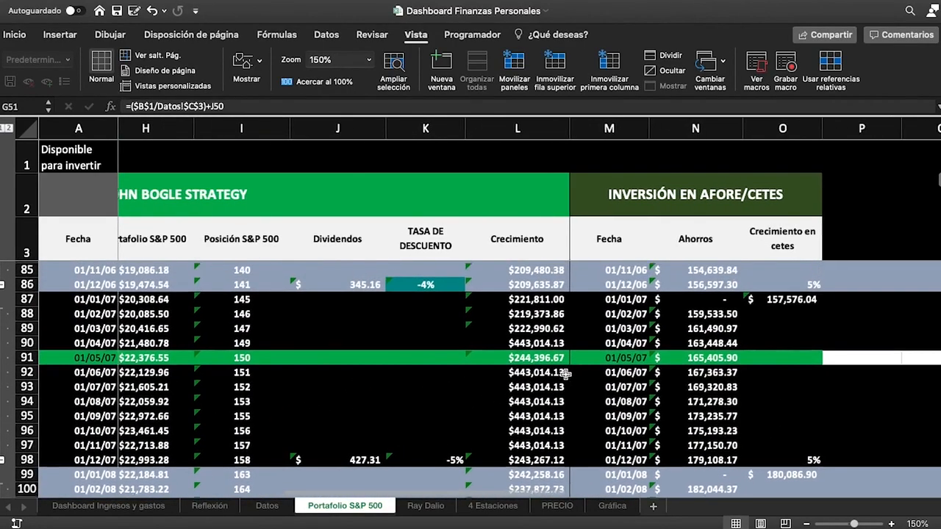
{"action": "left_click", "coordinate": [473, 379]}
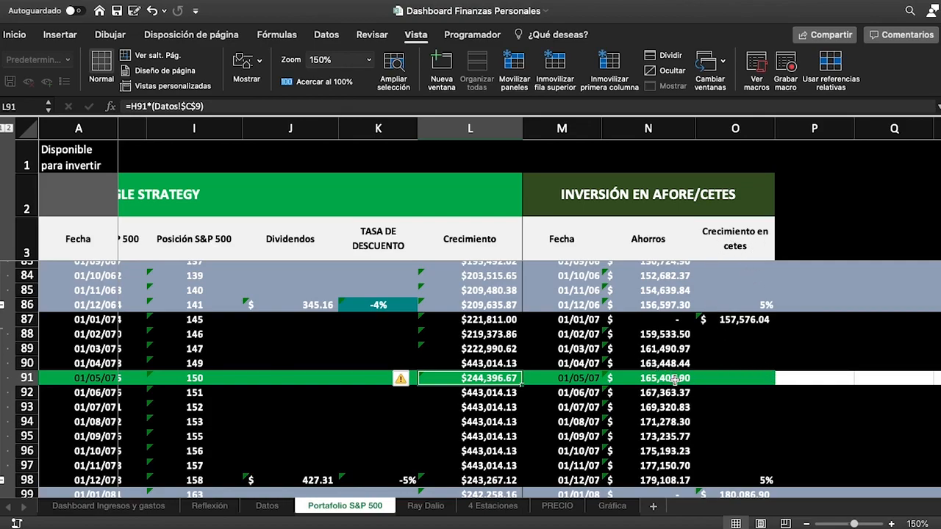
Follow both investments through 2008 and inspect the February 2009 Crecimiento in L112.
{"action": "scroll", "coordinate": [608, 393], "scroll_direction": "down", "scroll_amount": 6}
{"action": "scroll", "coordinate": [608, 392], "scroll_direction": "left", "scroll_amount": 2}
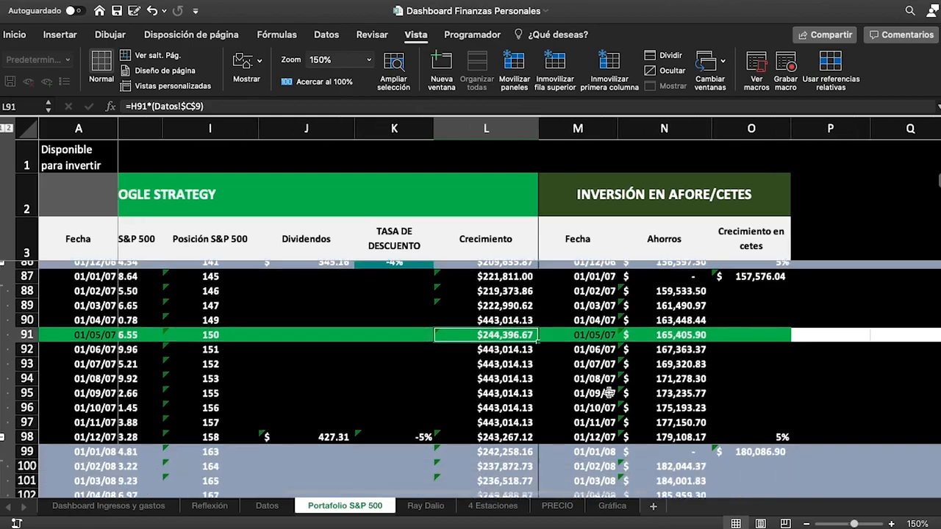
{"action": "scroll", "coordinate": [609, 392], "scroll_direction": "down", "scroll_amount": 3}
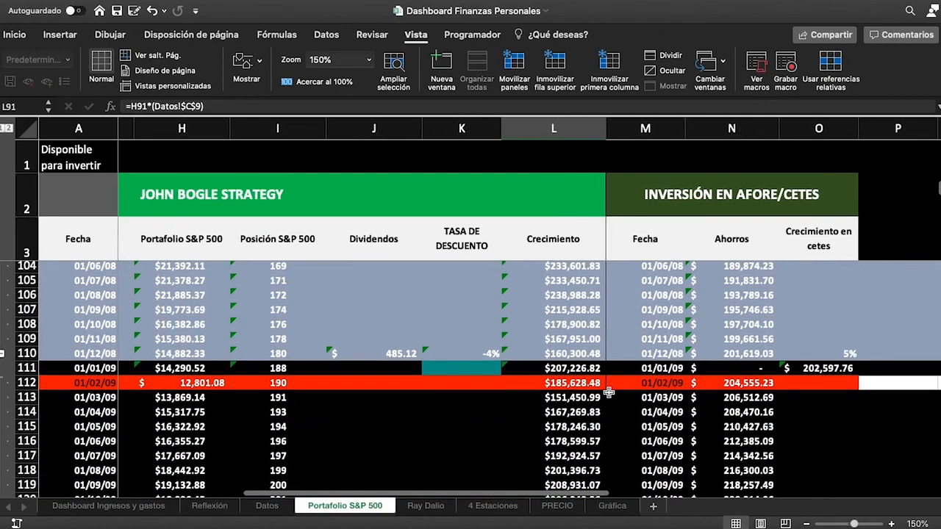
{"action": "left_click", "coordinate": [550, 383]}
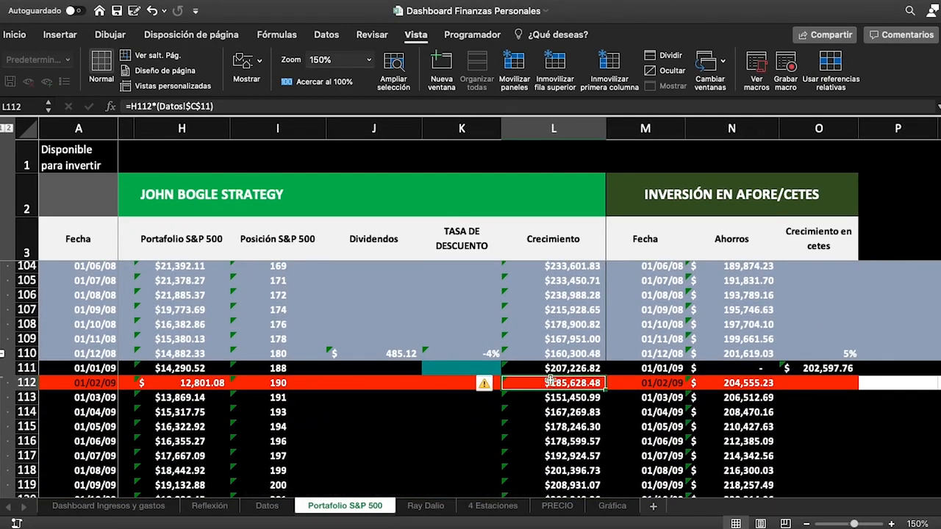
Compare the February 2009 Crecimiento in L112 with the CETES Ahorros in N112.
{"action": "left_click", "coordinate": [756, 384]}
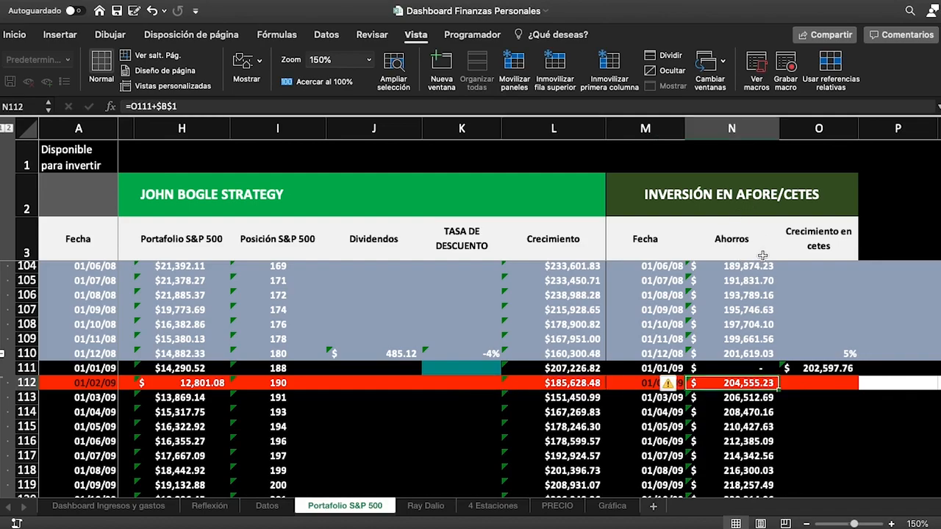
{"action": "left_click", "coordinate": [570, 383]}
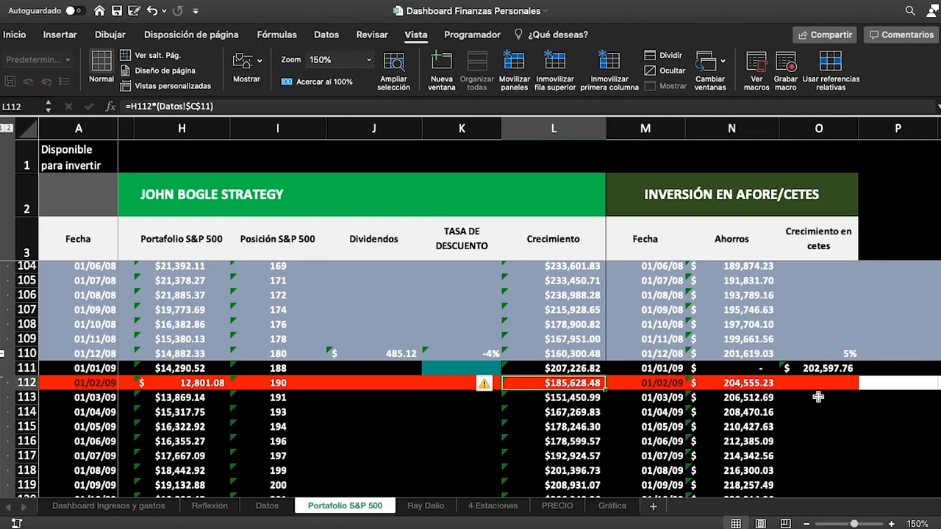
{"action": "left_click", "coordinate": [752, 383]}
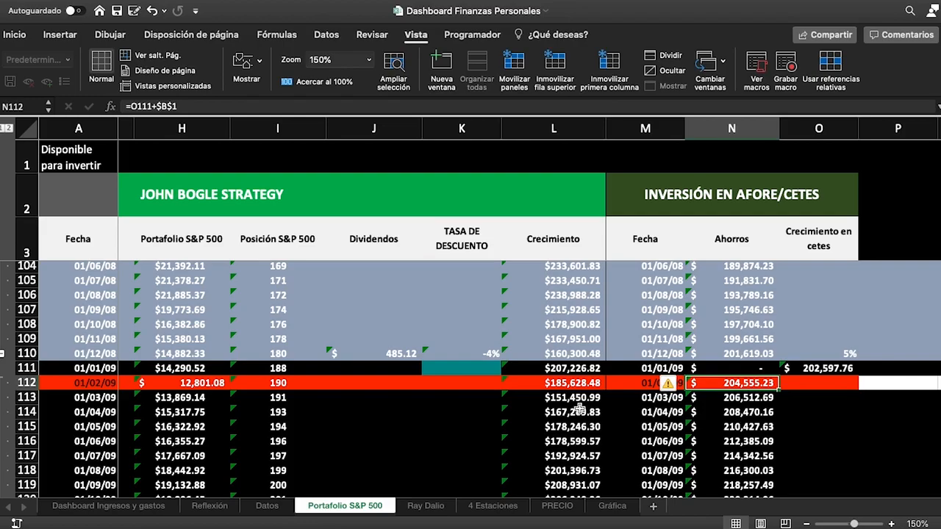
Look ahead at both investments through 2013, return to the 2009 rows, and inspect the January 2010 Crecimiento in L123.
{"action": "scroll", "coordinate": [579, 410], "scroll_direction": "down", "scroll_amount": 15}
{"action": "scroll", "coordinate": [579, 411], "scroll_direction": "right", "scroll_amount": 1}
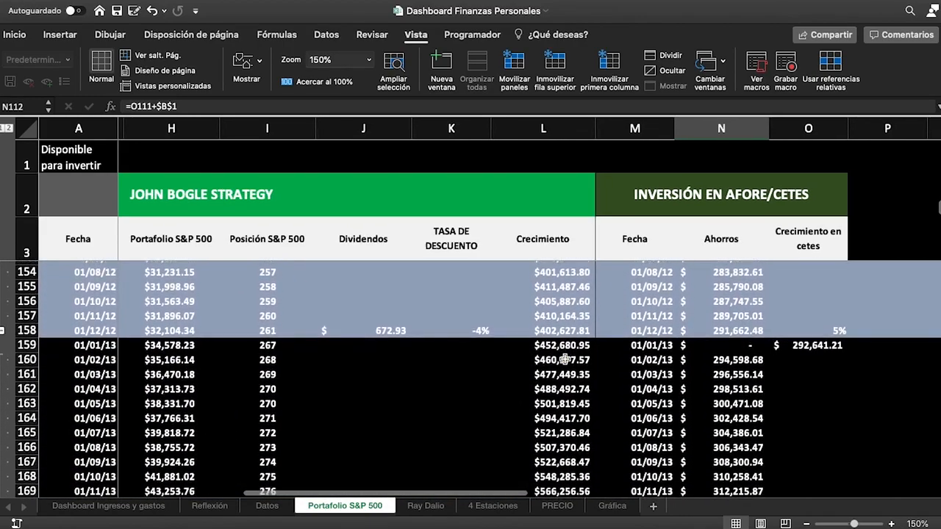
{"action": "scroll", "coordinate": [565, 360], "scroll_direction": "down", "scroll_amount": 2}
{"action": "scroll", "coordinate": [565, 359], "scroll_direction": "up", "scroll_amount": 6}
{"action": "scroll", "coordinate": [564, 359], "scroll_direction": "left", "scroll_amount": 1}
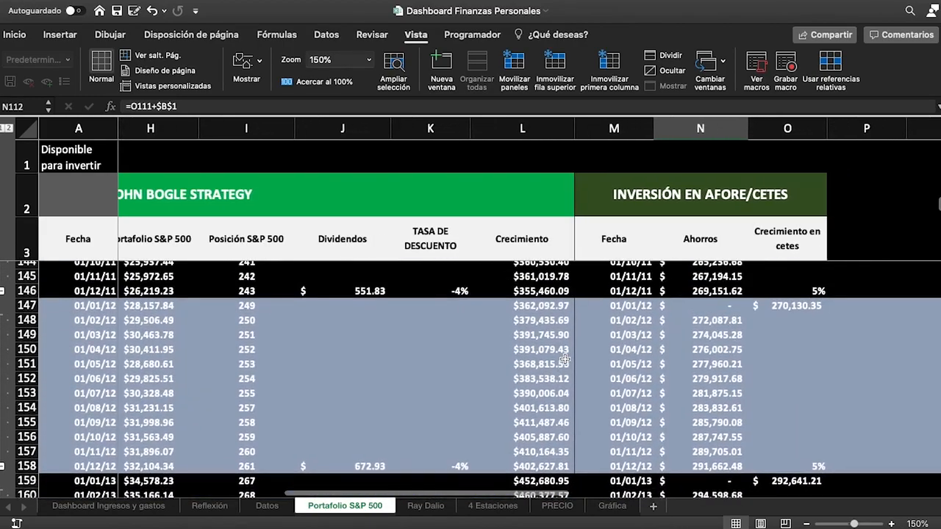
{"action": "scroll", "coordinate": [565, 360], "scroll_direction": "up", "scroll_amount": 6}
{"action": "scroll", "coordinate": [564, 360], "scroll_direction": "left", "scroll_amount": 1}
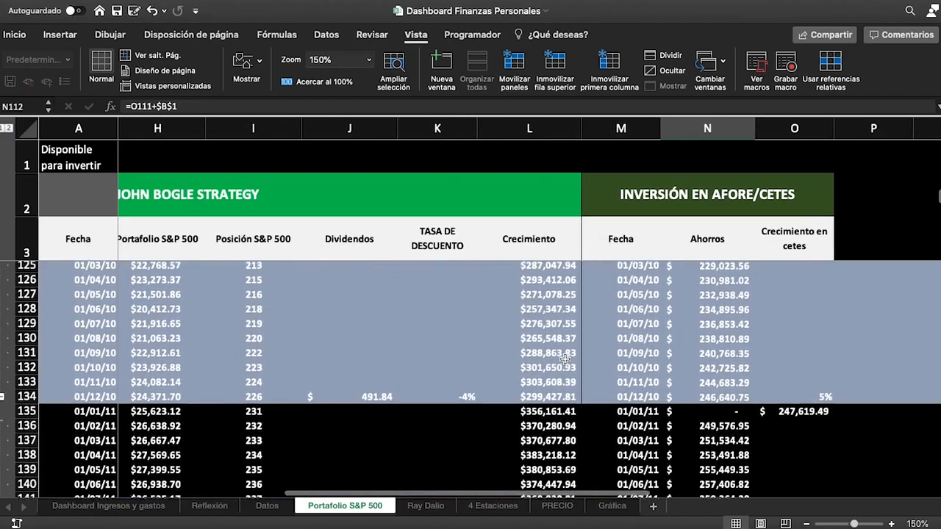
{"action": "scroll", "coordinate": [565, 359], "scroll_direction": "up", "scroll_amount": 2}
{"action": "scroll", "coordinate": [565, 359], "scroll_direction": "right", "scroll_amount": 1}
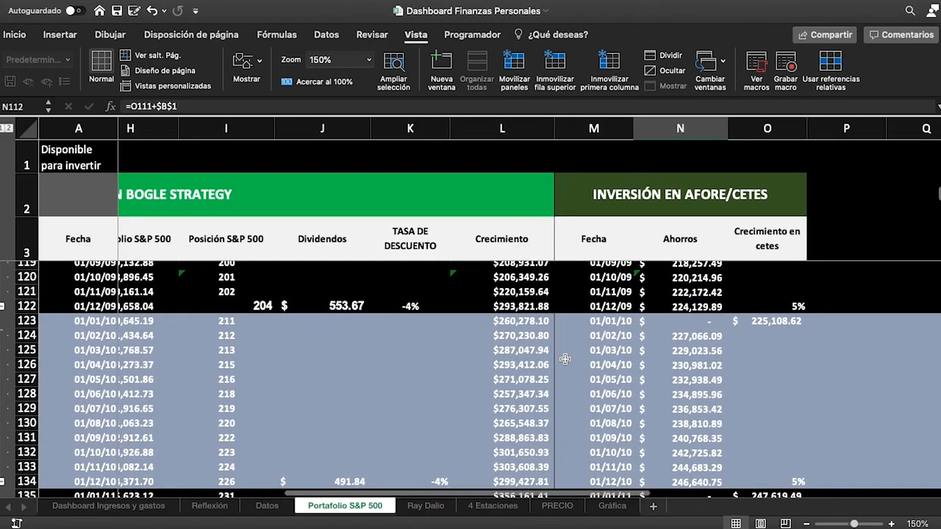
{"action": "left_click", "coordinate": [527, 320]}
{"action": "scroll", "coordinate": [528, 320], "scroll_direction": "up", "scroll_amount": 4}
{"action": "scroll", "coordinate": [528, 320], "scroll_direction": "right", "scroll_amount": 1}
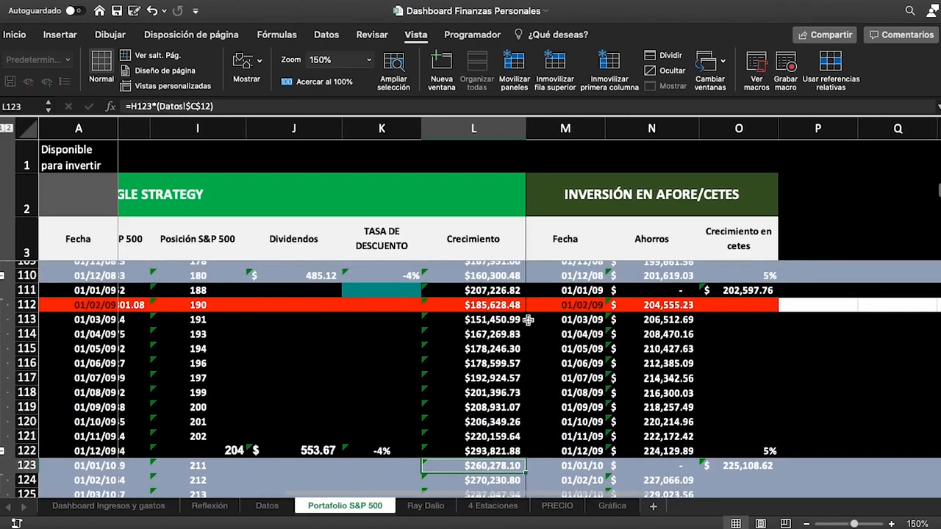
{"action": "scroll", "coordinate": [528, 320], "scroll_direction": "down", "scroll_amount": 1}
{"action": "scroll", "coordinate": [528, 320], "scroll_direction": "left", "scroll_amount": 1}
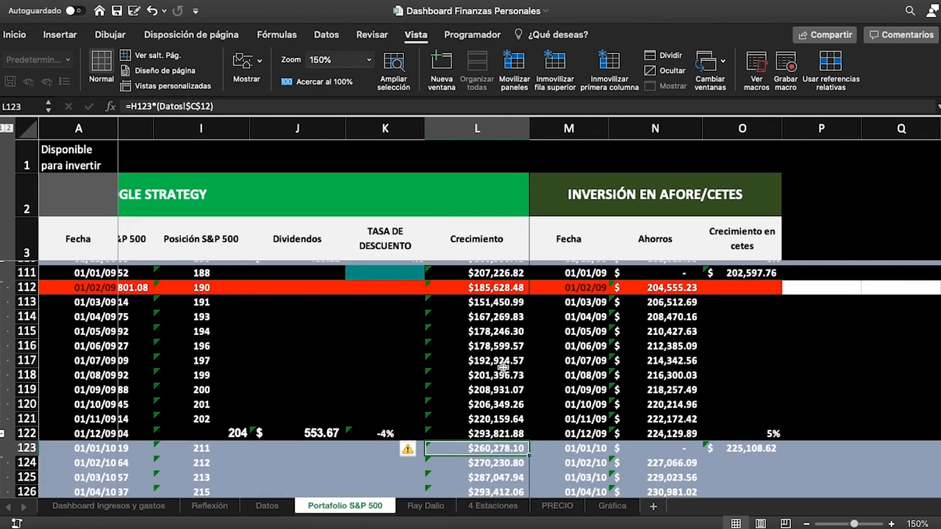
Trace the late-2009 Crecimiento values down to L122 and select the February to December 2009 range L112:L122.
{"action": "left_click", "coordinate": [501, 388]}
{"action": "left_click", "coordinate": [497, 404]}
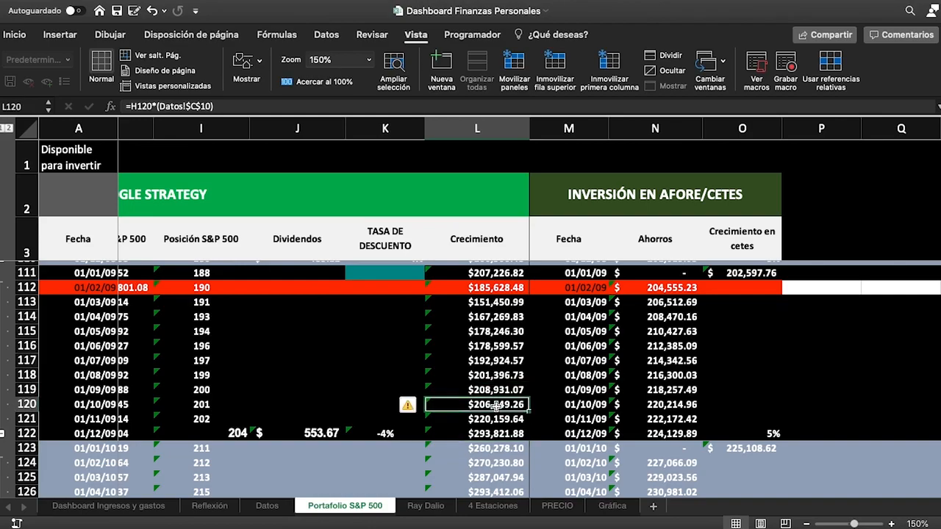
{"action": "left_click", "coordinate": [495, 419]}
{"action": "left_click", "coordinate": [491, 433]}
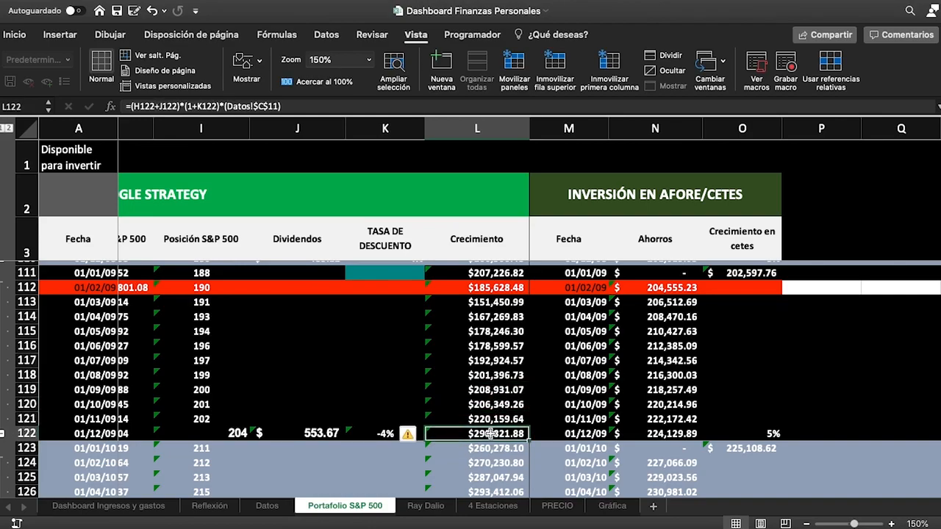
{"action": "left_click_drag", "start_coordinate": [502, 289], "coordinate": [492, 431]}
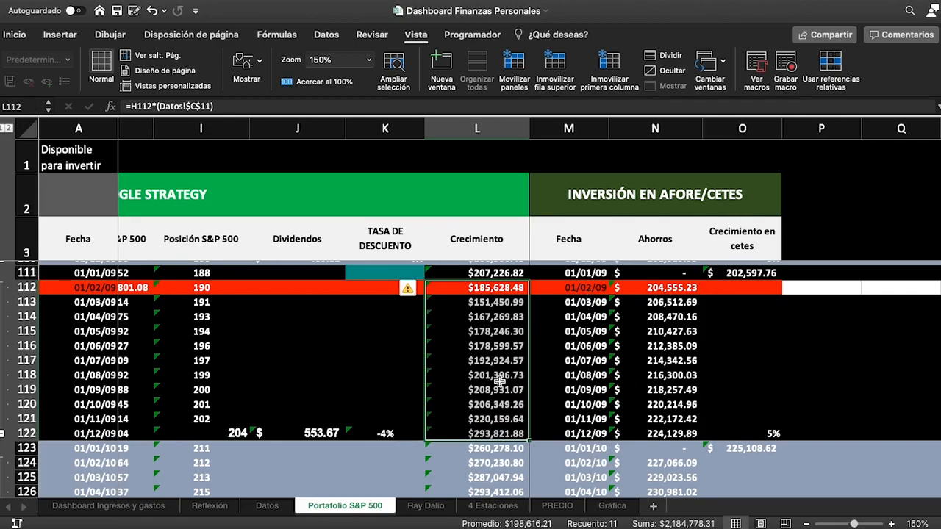
Follow the portfolio and CETES savings from 2010 through 2015 and inspect the December 2015 Crecimiento in L194.
{"action": "scroll", "coordinate": [485, 397], "scroll_direction": "down", "scroll_amount": 10}
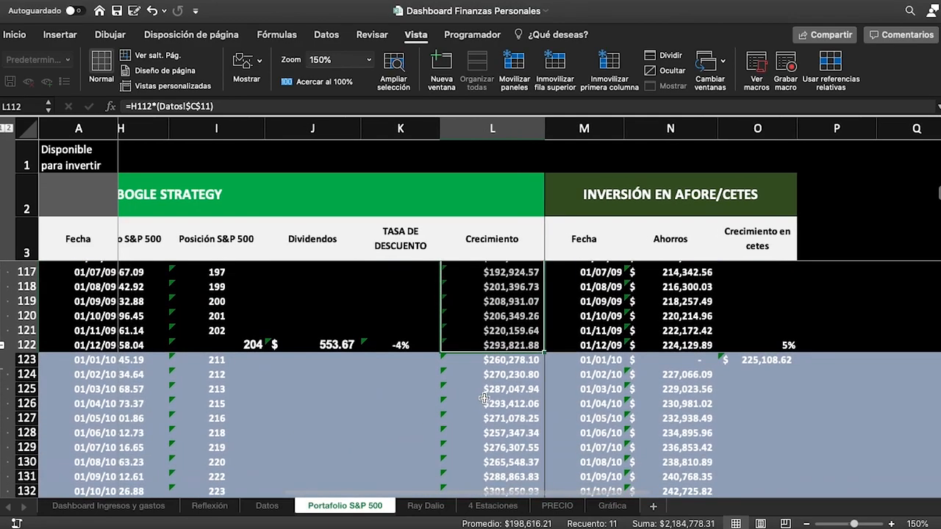
{"action": "scroll", "coordinate": [484, 397], "scroll_direction": "down", "scroll_amount": 2}
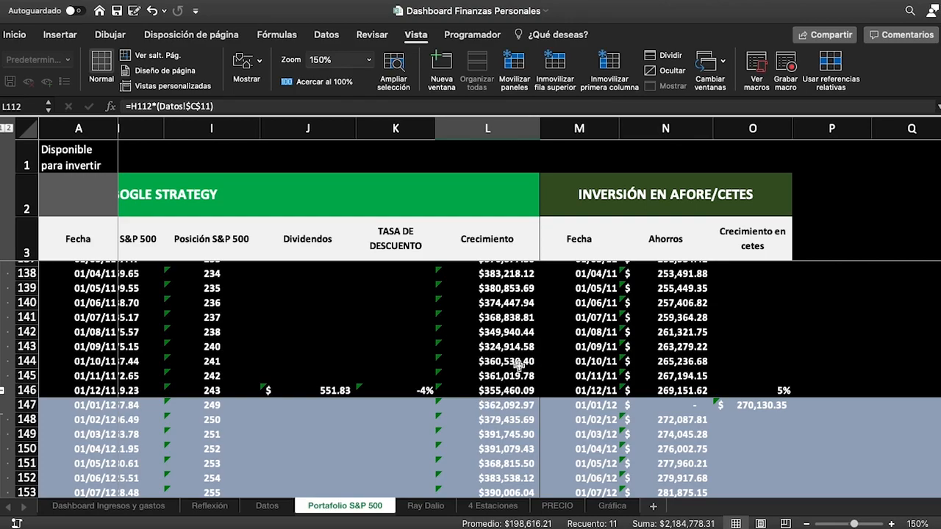
{"action": "scroll", "coordinate": [510, 370], "scroll_direction": "down", "scroll_amount": 3}
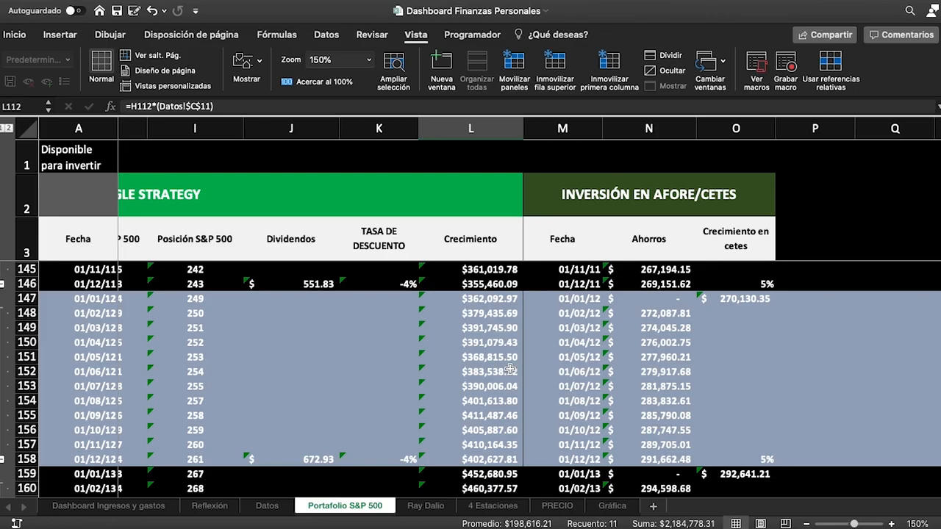
{"action": "scroll", "coordinate": [511, 370], "scroll_direction": "down", "scroll_amount": 2}
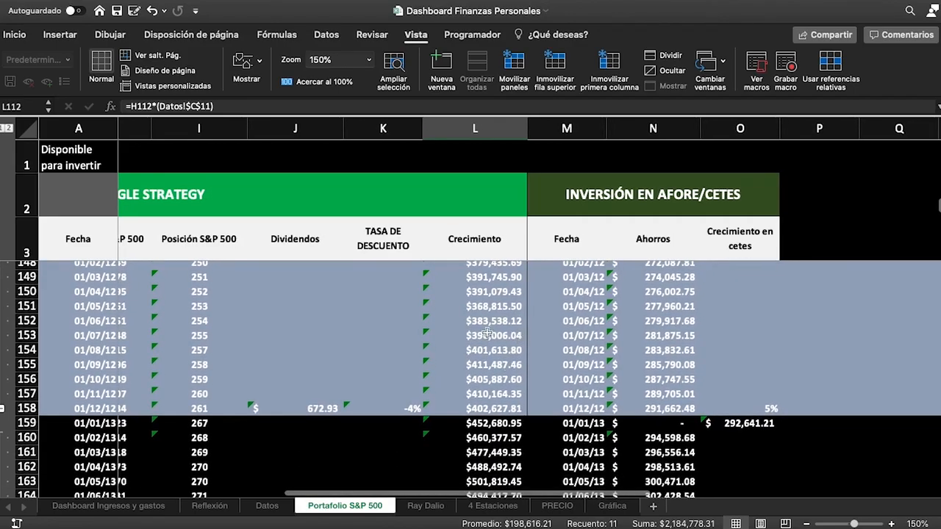
{"action": "scroll", "coordinate": [521, 351], "scroll_direction": "down", "scroll_amount": 3}
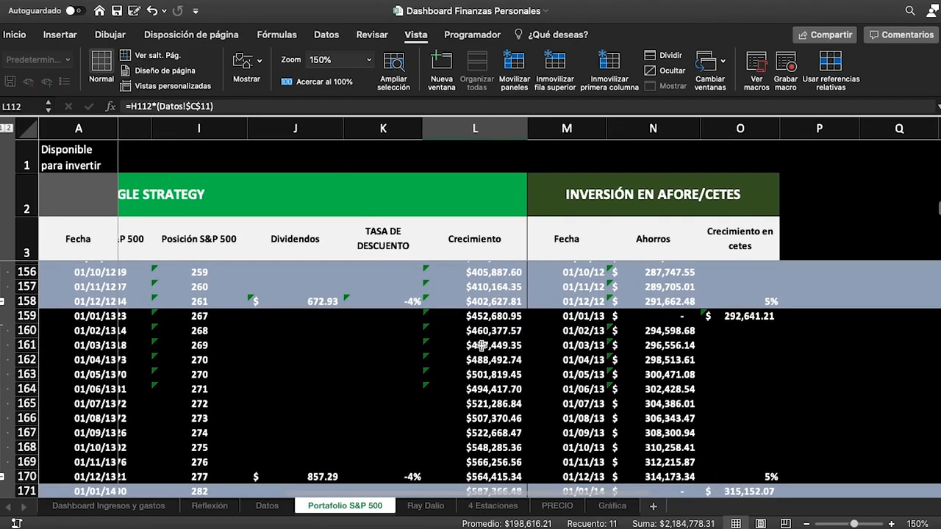
{"action": "scroll", "coordinate": [521, 351], "scroll_direction": "down", "scroll_amount": 6}
{"action": "scroll", "coordinate": [481, 346], "scroll_direction": "down", "scroll_amount": 7}
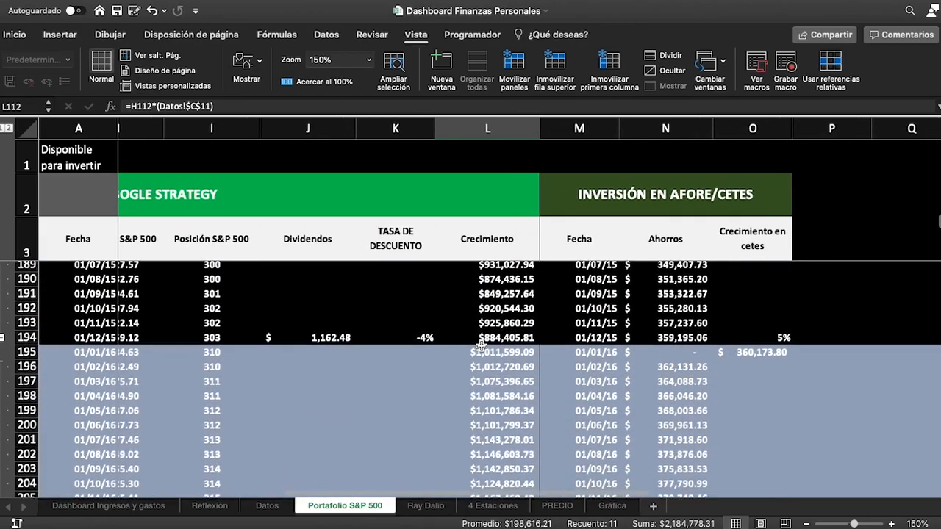
{"action": "left_click", "coordinate": [507, 311]}
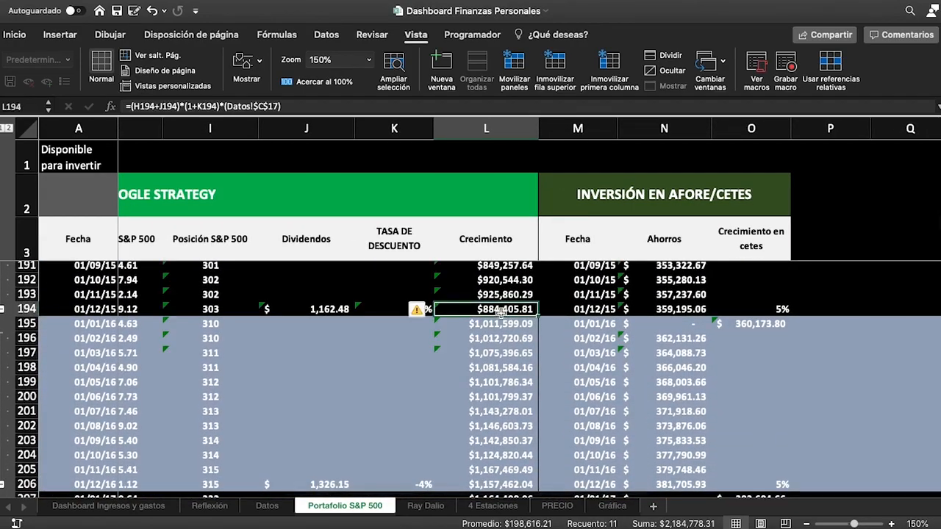
Compare the January 2016 Crecimiento in L195 with the Crecimiento en cetes amount in O195.
{"action": "left_click", "coordinate": [509, 325]}
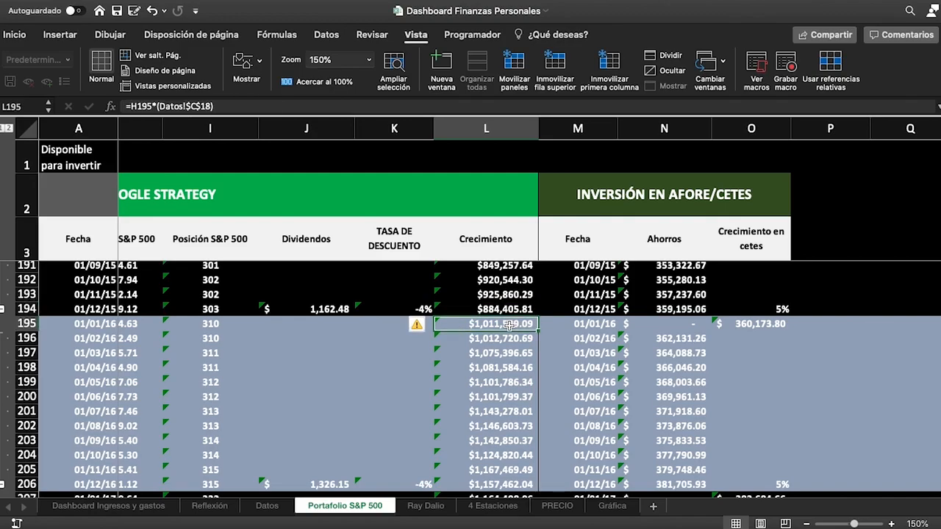
{"action": "left_click", "coordinate": [755, 323]}
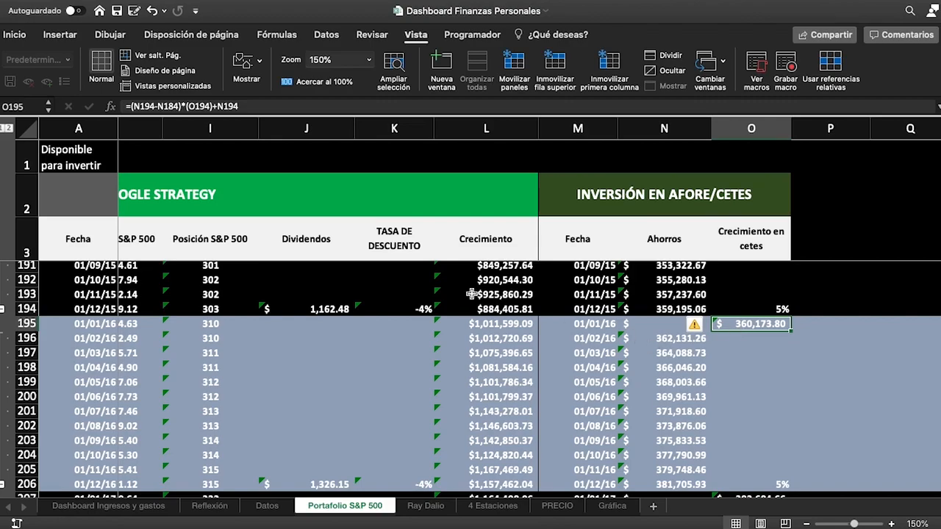
{"action": "left_click", "coordinate": [512, 330]}
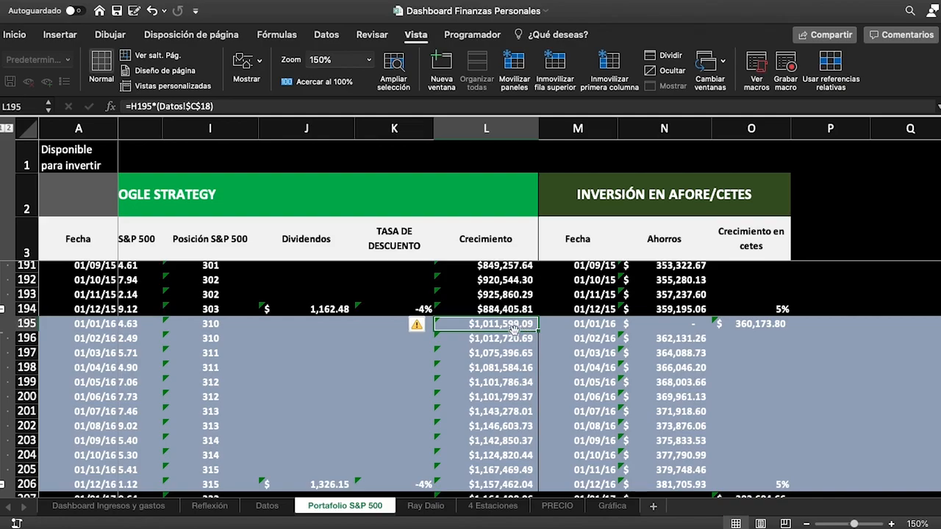
Apply the Contabilidad number format to the December 2017 Dividendos amount in J218.
{"action": "scroll", "coordinate": [507, 333], "scroll_direction": "down", "scroll_amount": 5}
{"action": "scroll", "coordinate": [508, 332], "scroll_direction": "right", "scroll_amount": 1}
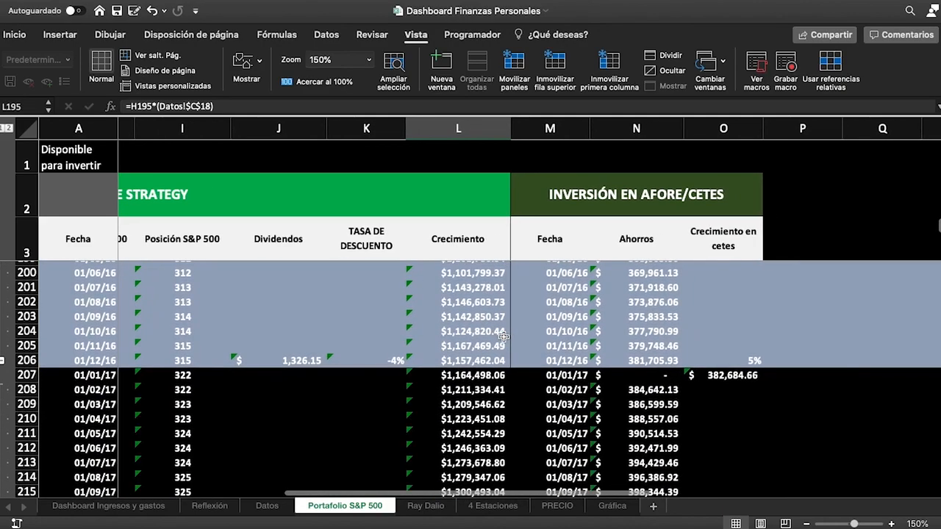
{"action": "scroll", "coordinate": [504, 336], "scroll_direction": "down", "scroll_amount": 7}
{"action": "scroll", "coordinate": [504, 336], "scroll_direction": "down", "scroll_amount": 1}
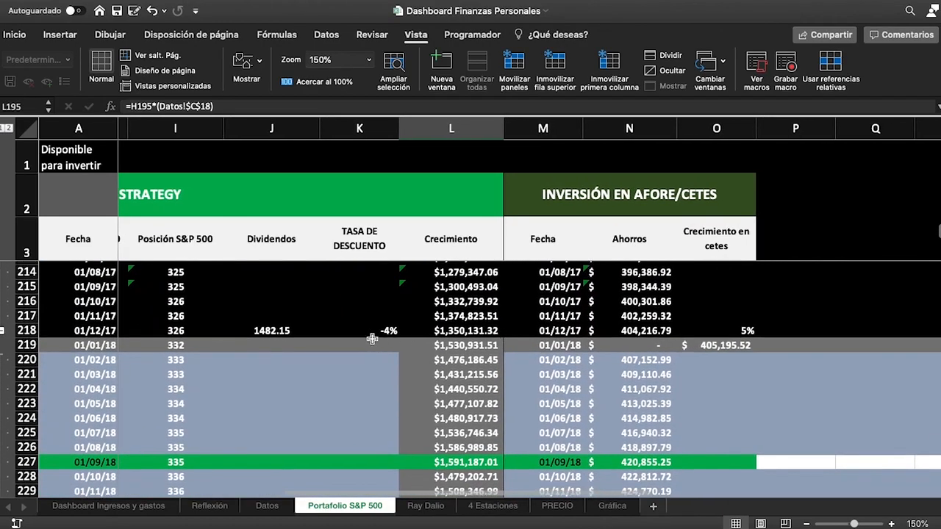
{"action": "left_click", "coordinate": [281, 332]}
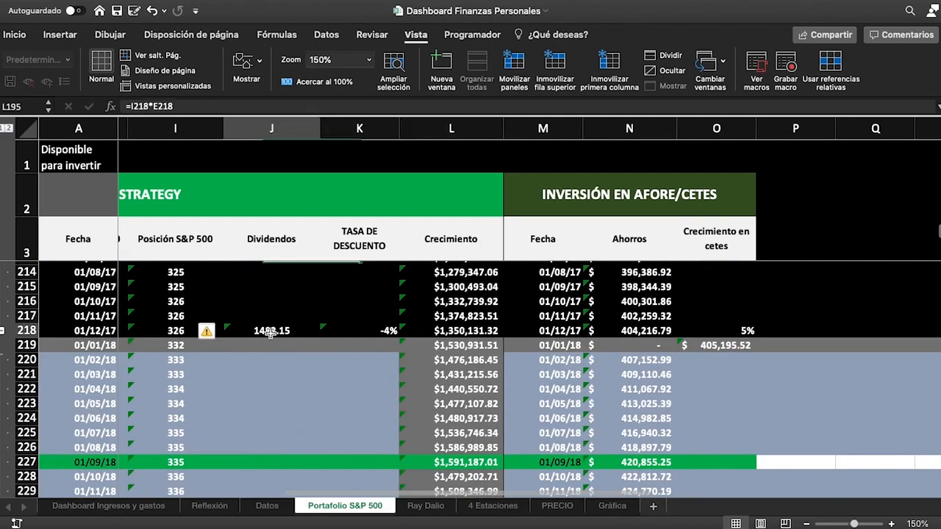
{"action": "left_click", "coordinate": [15, 35]}
{"action": "left_click", "coordinate": [425, 81]}
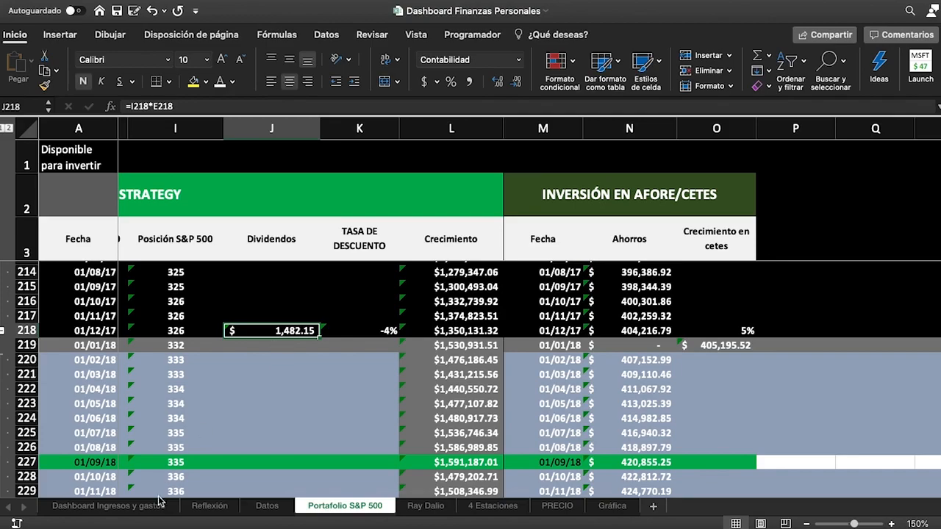
Inspect the Dividendos income amount in D19 on the Dashboard Ingresos y gastos sheet.
{"action": "left_click", "coordinate": [133, 506]}
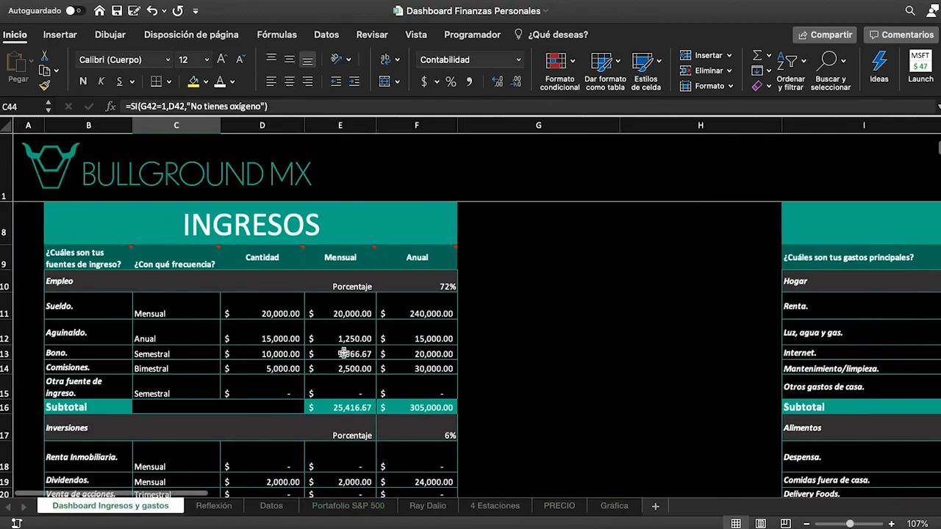
{"action": "scroll", "coordinate": [315, 397], "scroll_direction": "down", "scroll_amount": 5}
{"action": "left_click", "coordinate": [277, 387]}
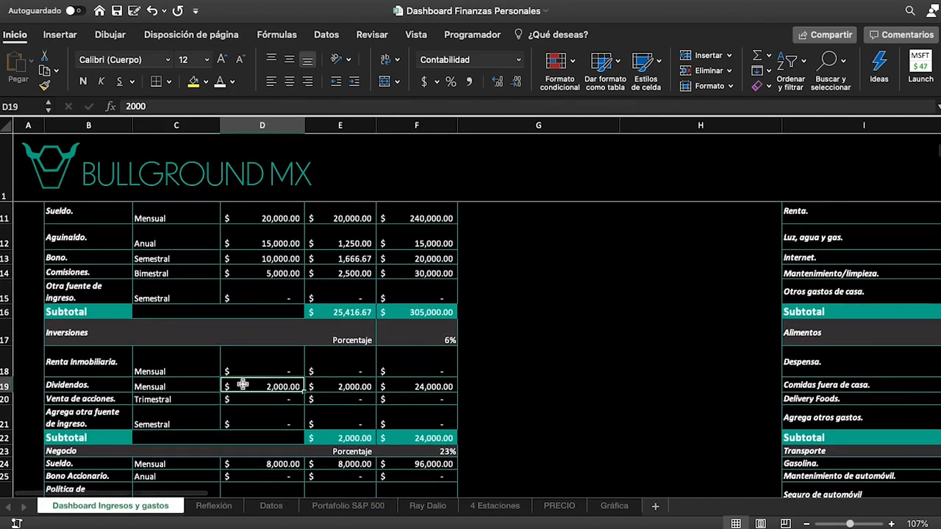
Return to the Portafolio S&P 500 sheet and examine the final January 2020 Crecimiento in L243.
{"action": "left_click", "coordinate": [271, 507]}
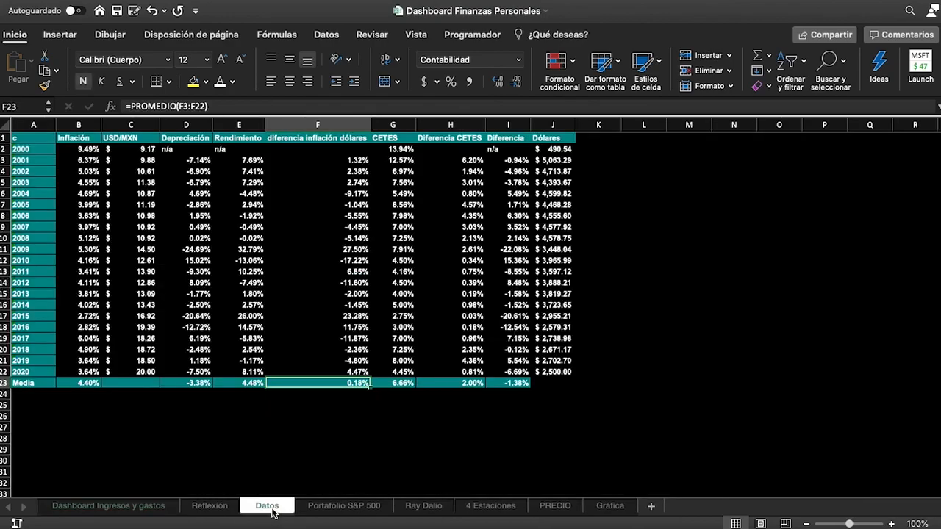
{"action": "left_click", "coordinate": [227, 507]}
{"action": "left_click", "coordinate": [322, 508]}
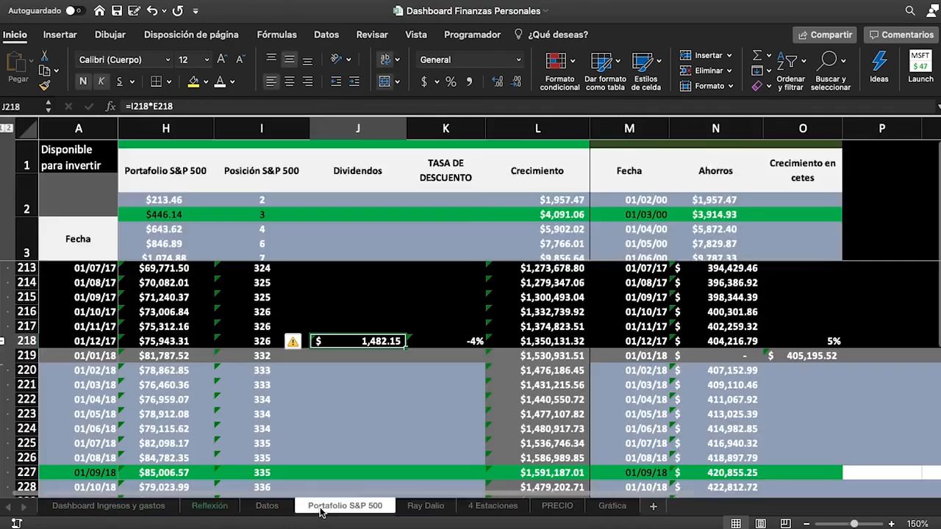
{"action": "scroll", "coordinate": [471, 416], "scroll_direction": "down", "scroll_amount": 5}
{"action": "scroll", "coordinate": [472, 416], "scroll_direction": "right", "scroll_amount": 1}
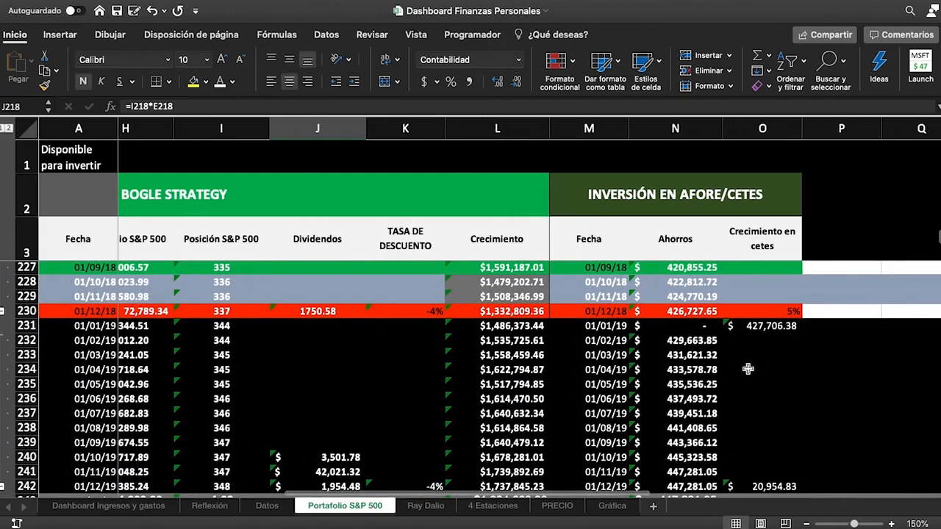
{"action": "scroll", "coordinate": [564, 416], "scroll_direction": "down", "scroll_amount": 5}
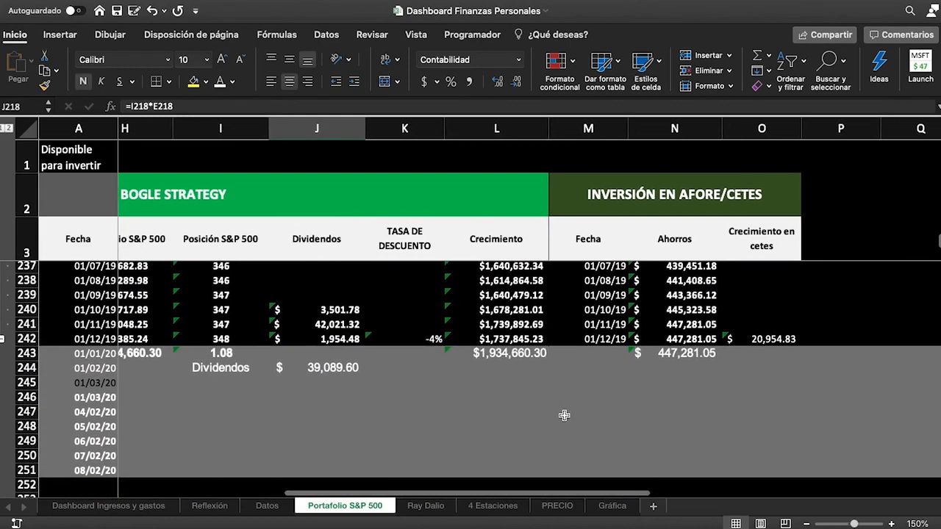
{"action": "scroll", "coordinate": [564, 416], "scroll_direction": "right", "scroll_amount": 1}
{"action": "scroll", "coordinate": [564, 415], "scroll_direction": "up", "scroll_amount": 2}
{"action": "left_click", "coordinate": [467, 422]}
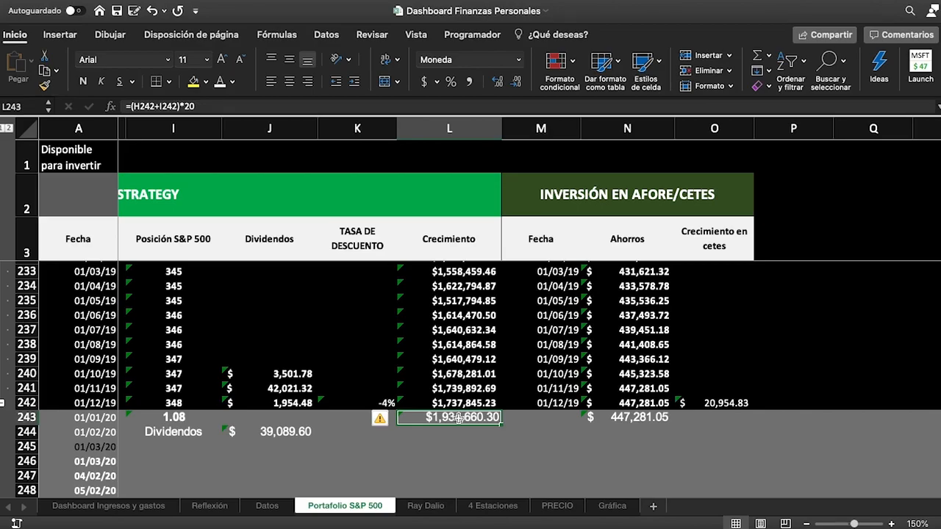
Review the John Bogle Strategy growth from February 2000 to January 2020 and examine the final AFORE/CETES Ahorros amount in N243.
{"action": "scroll", "coordinate": [254, 373], "scroll_direction": "up", "scroll_amount": 20}
{"action": "scroll", "coordinate": [253, 373], "scroll_direction": "left", "scroll_amount": 3}
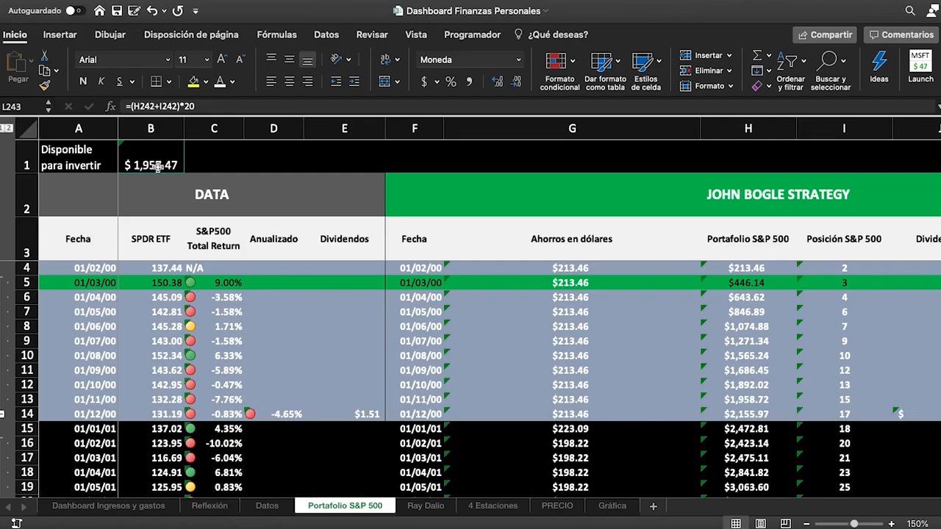
{"action": "scroll", "coordinate": [258, 363], "scroll_direction": "down", "scroll_amount": 20}
{"action": "scroll", "coordinate": [258, 364], "scroll_direction": "right", "scroll_amount": 6}
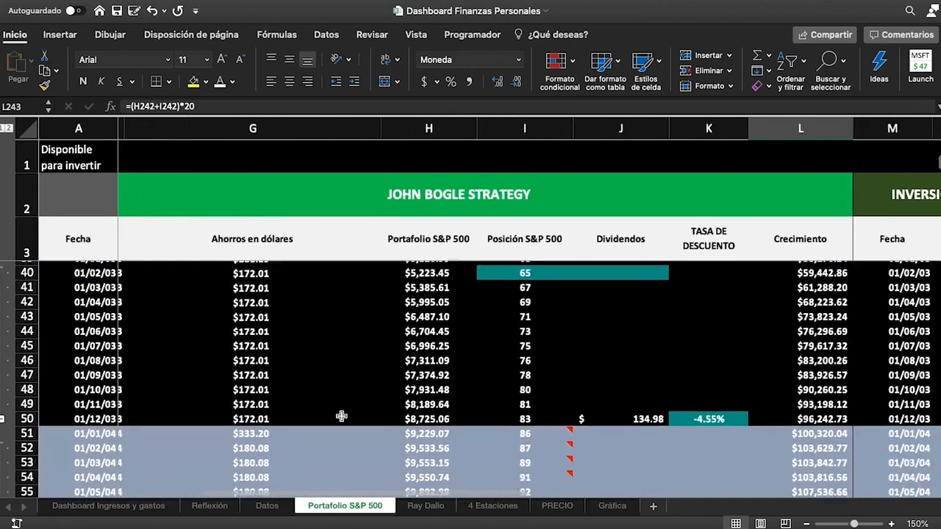
{"action": "scroll", "coordinate": [341, 416], "scroll_direction": "down", "scroll_amount": 17}
{"action": "scroll", "coordinate": [341, 416], "scroll_direction": "left", "scroll_amount": 1}
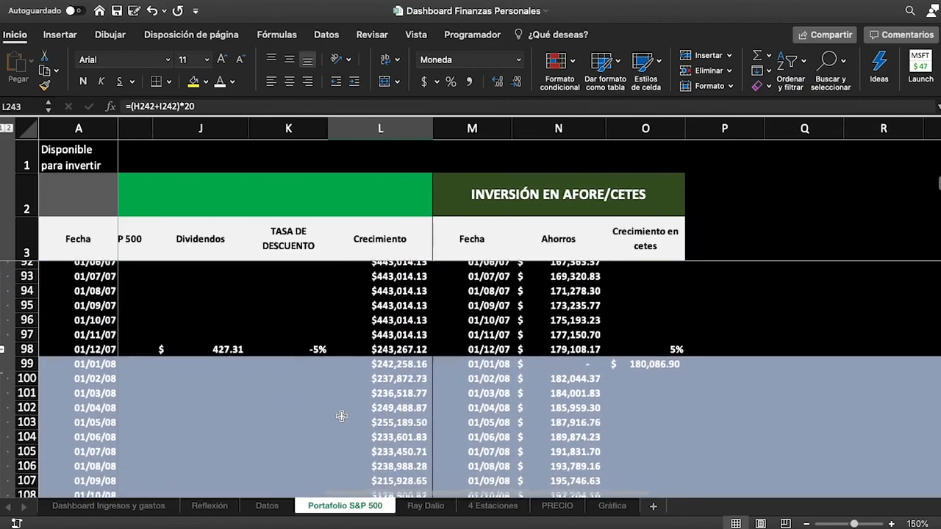
{"action": "scroll", "coordinate": [341, 416], "scroll_direction": "down", "scroll_amount": 18}
{"action": "scroll", "coordinate": [341, 416], "scroll_direction": "left", "scroll_amount": 1}
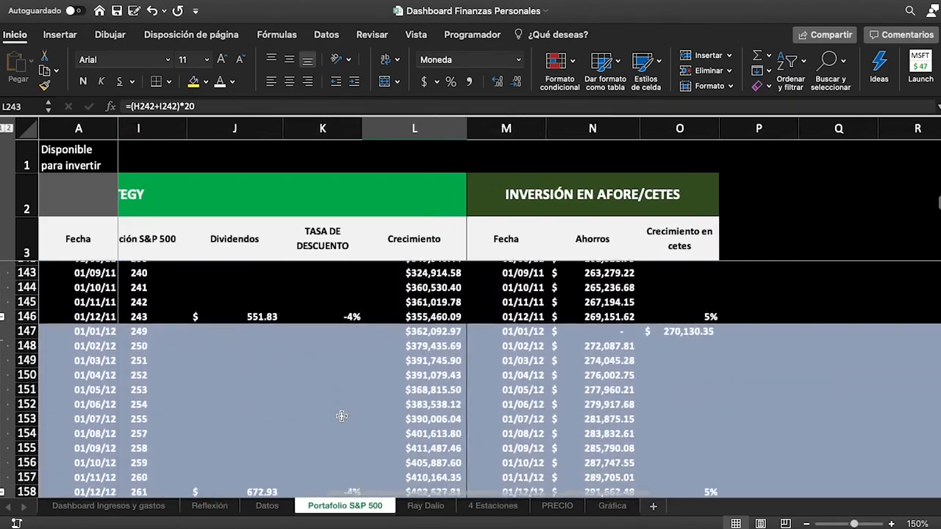
{"action": "scroll", "coordinate": [341, 416], "scroll_direction": "down", "scroll_amount": 18}
{"action": "scroll", "coordinate": [341, 416], "scroll_direction": "left", "scroll_amount": 1}
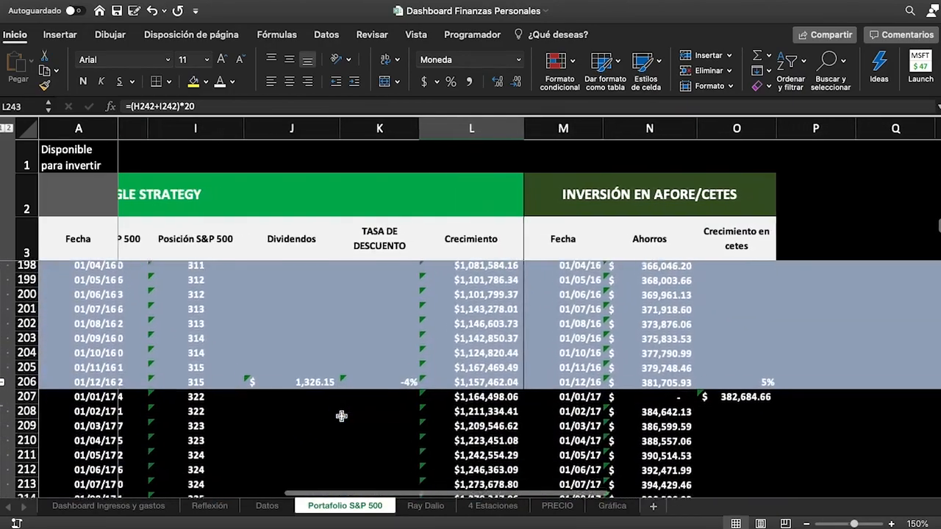
{"action": "scroll", "coordinate": [341, 416], "scroll_direction": "down", "scroll_amount": 5}
{"action": "scroll", "coordinate": [341, 416], "scroll_direction": "right", "scroll_amount": 1}
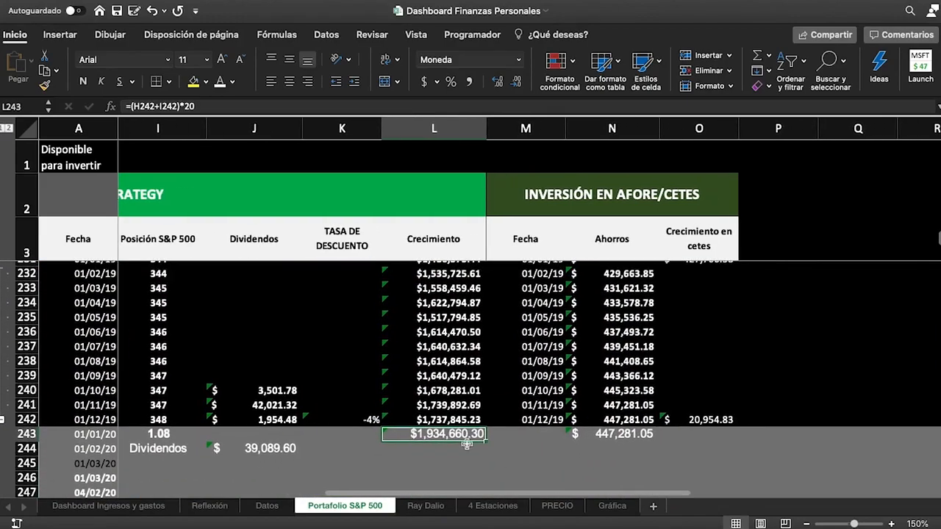
{"action": "left_click", "coordinate": [614, 435]}
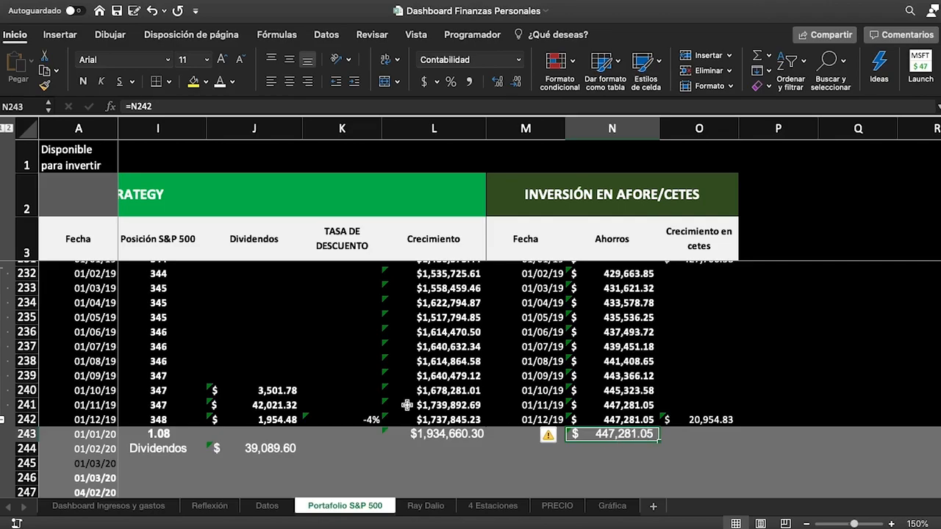
Compare the January 2020 Crecimiento in L243 with the AFORE/CETES Ahorros in N243, reviewing the preceding portfolio rows.
{"action": "scroll", "coordinate": [170, 352], "scroll_direction": "left", "scroll_amount": 2}
{"action": "scroll", "coordinate": [170, 352], "scroll_direction": "up", "scroll_amount": 1}
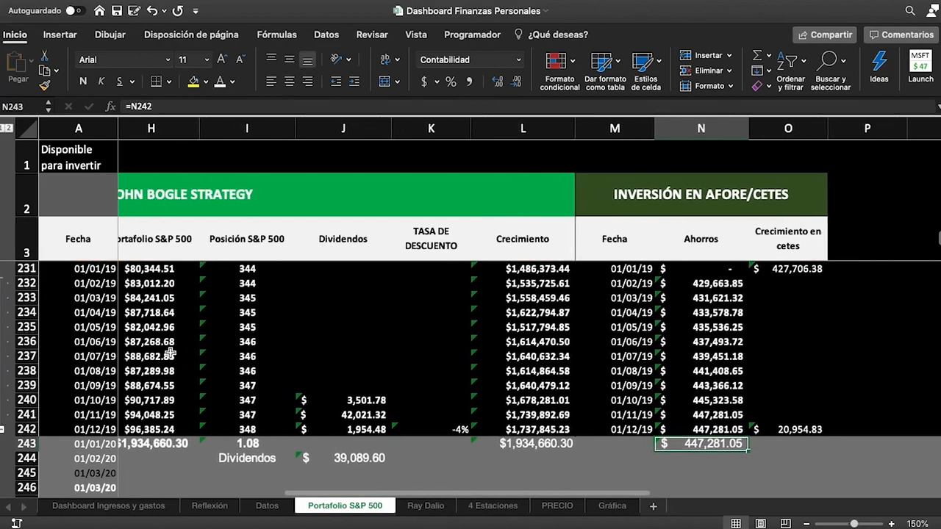
{"action": "scroll", "coordinate": [278, 347], "scroll_direction": "left", "scroll_amount": 2}
{"action": "scroll", "coordinate": [278, 347], "scroll_direction": "down", "scroll_amount": 1}
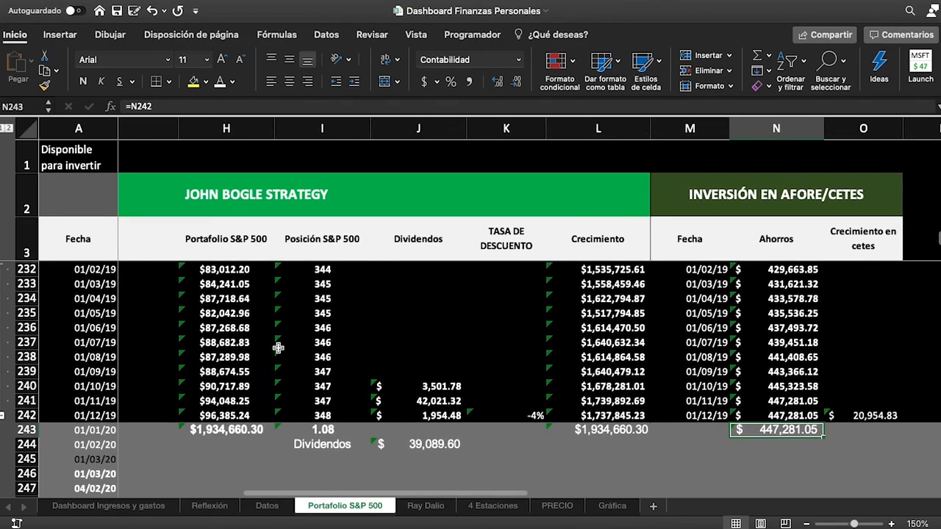
{"action": "scroll", "coordinate": [278, 347], "scroll_direction": "up", "scroll_amount": 14}
{"action": "scroll", "coordinate": [278, 347], "scroll_direction": "down", "scroll_amount": 16}
{"action": "scroll", "coordinate": [278, 347], "scroll_direction": "right", "scroll_amount": 2}
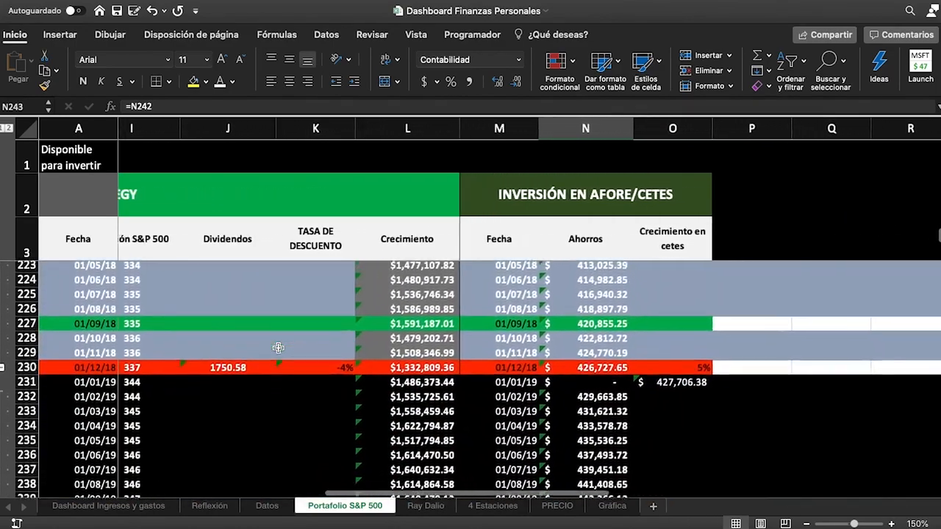
{"action": "scroll", "coordinate": [277, 347], "scroll_direction": "up", "scroll_amount": 1}
{"action": "left_click", "coordinate": [335, 360]}
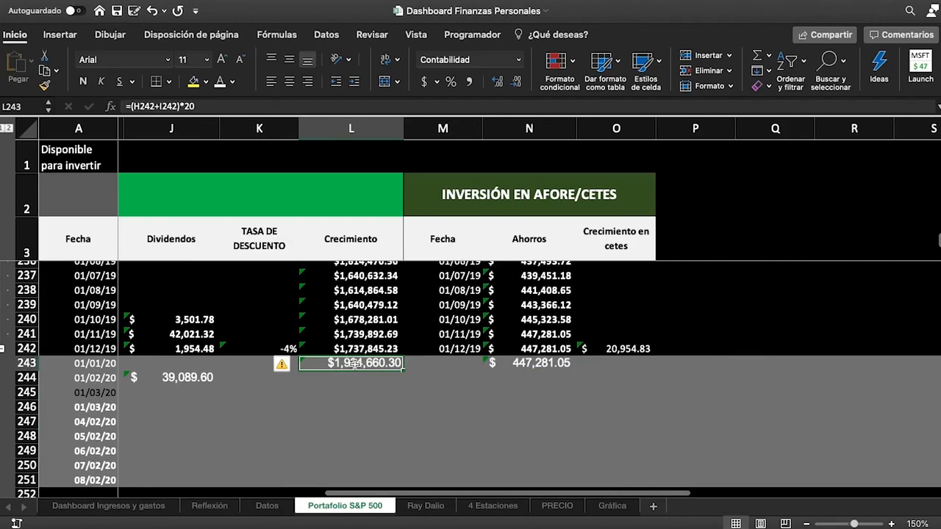
{"action": "left_click", "coordinate": [547, 368]}
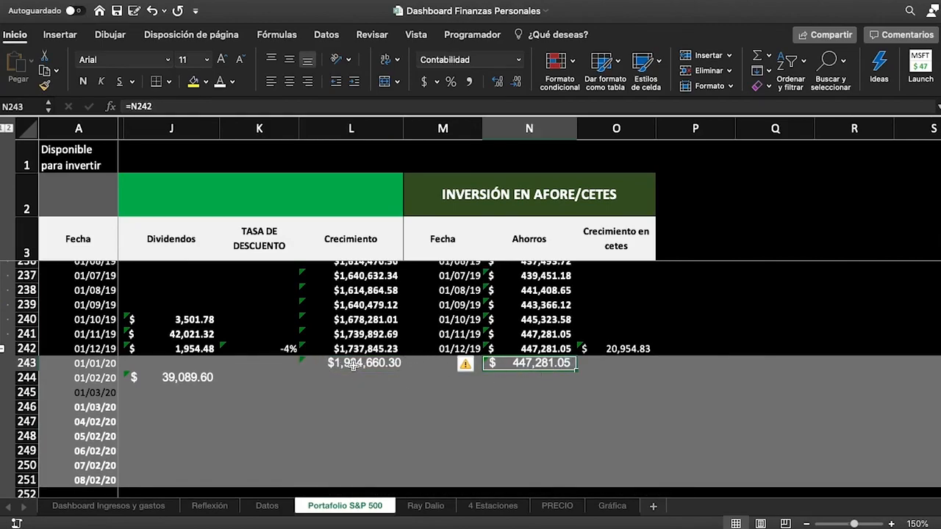
{"action": "left_click", "coordinate": [354, 365]}
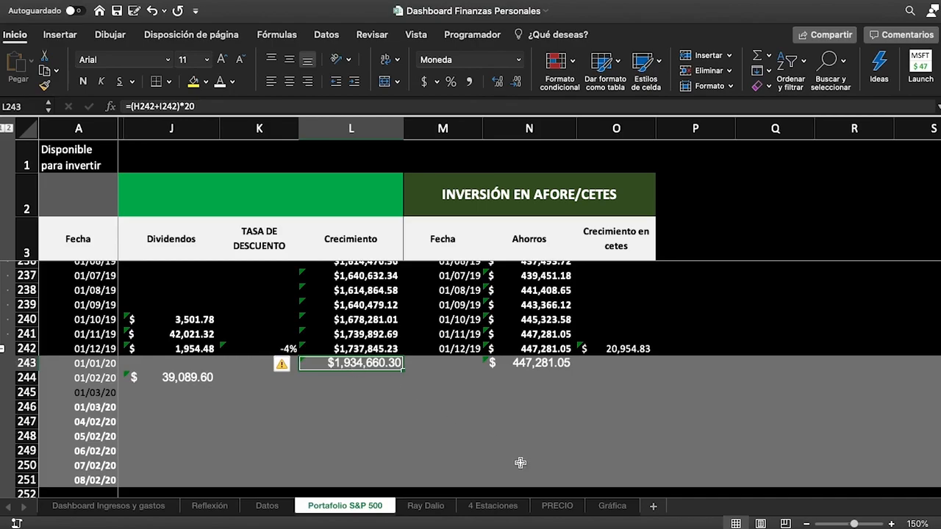
On the Gráfica sheet, link A2 to 'Portafolio S&P 500'!L4 and fill the formula down the SP500 column.
{"action": "left_click", "coordinate": [613, 506]}
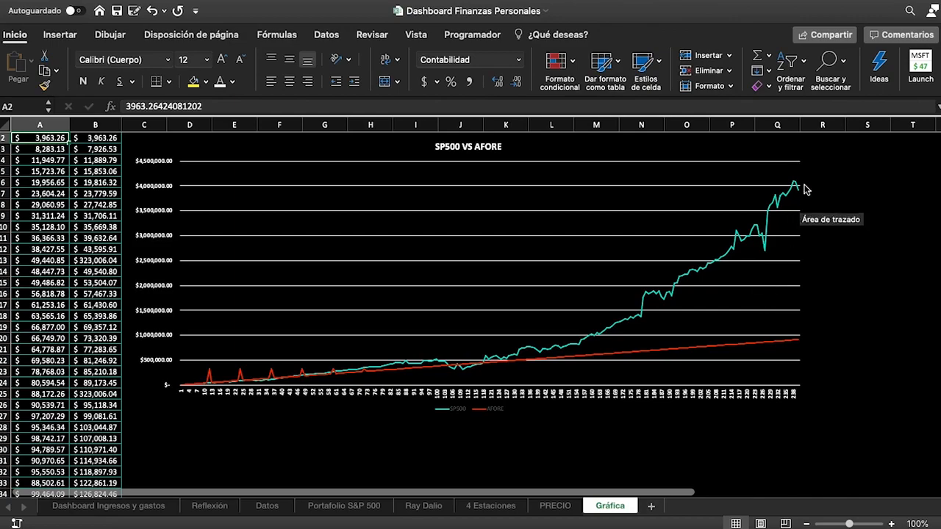
{"action": "scroll", "coordinate": [495, 242], "scroll_direction": "up", "scroll_amount": 1}
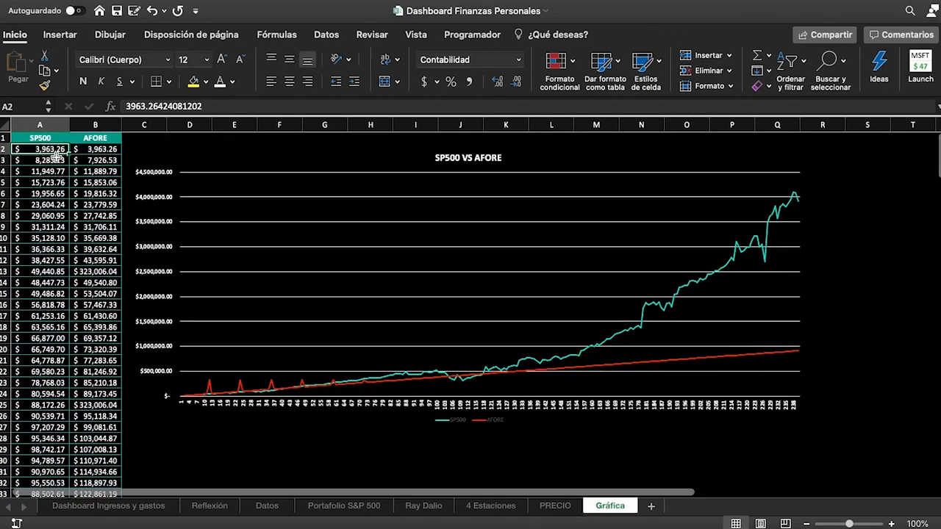
{"action": "type", "text": "="}
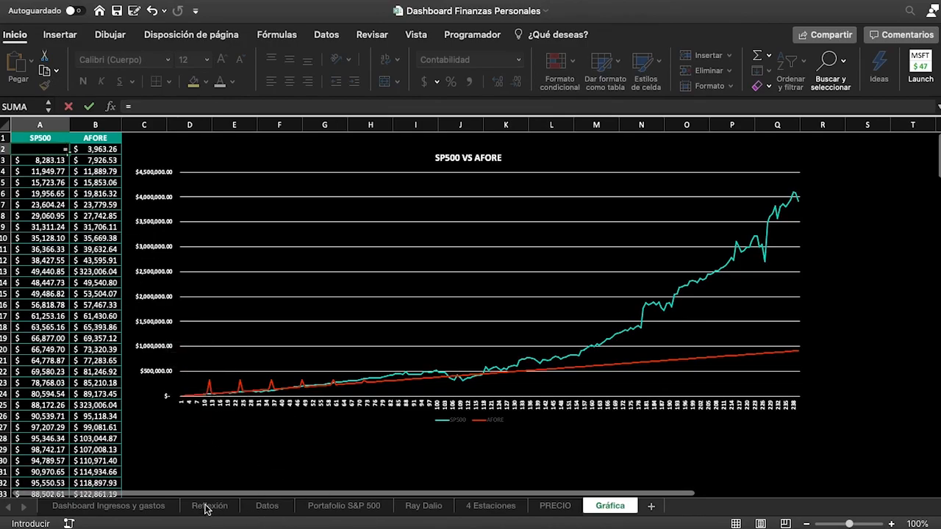
{"action": "left_click", "coordinate": [332, 507]}
{"action": "scroll", "coordinate": [287, 382], "scroll_direction": "up", "scroll_amount": 20}
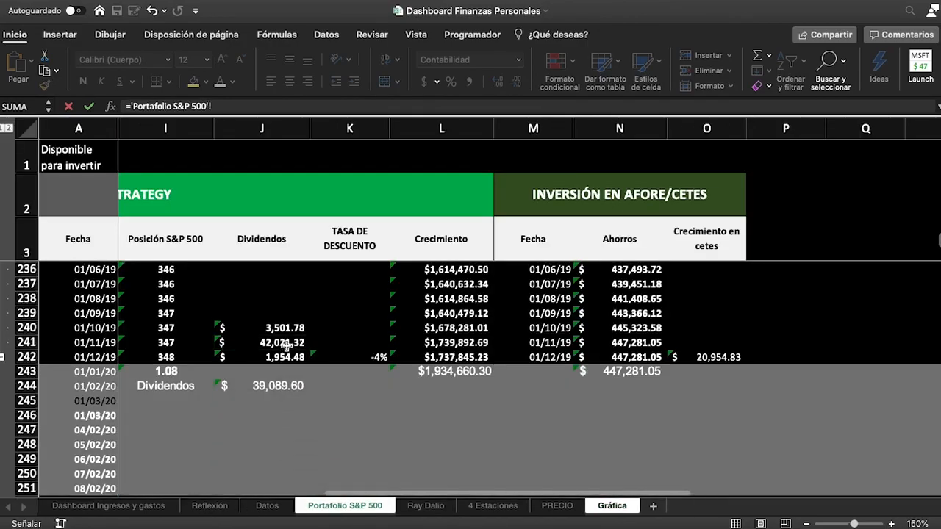
{"action": "scroll", "coordinate": [316, 343], "scroll_direction": "right", "scroll_amount": 3}
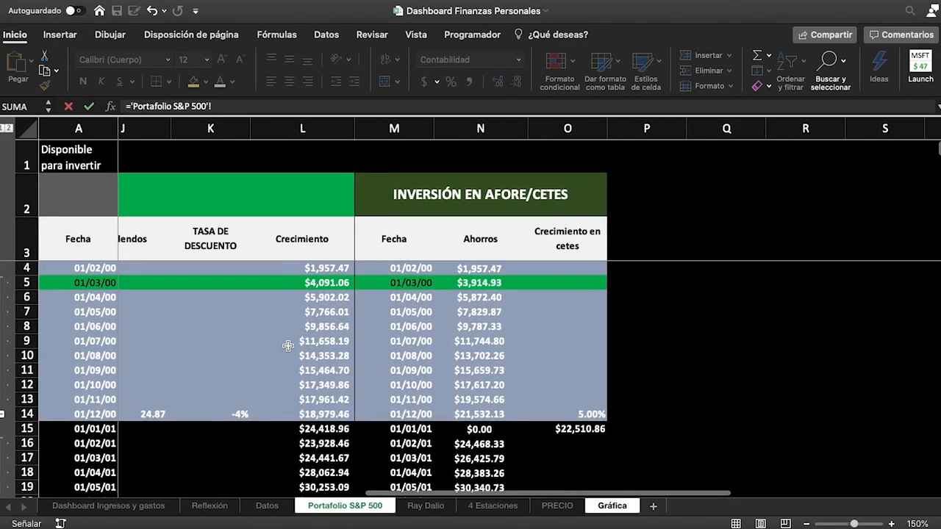
{"action": "left_click", "coordinate": [332, 268]}
{"action": "key", "text": "Return"}
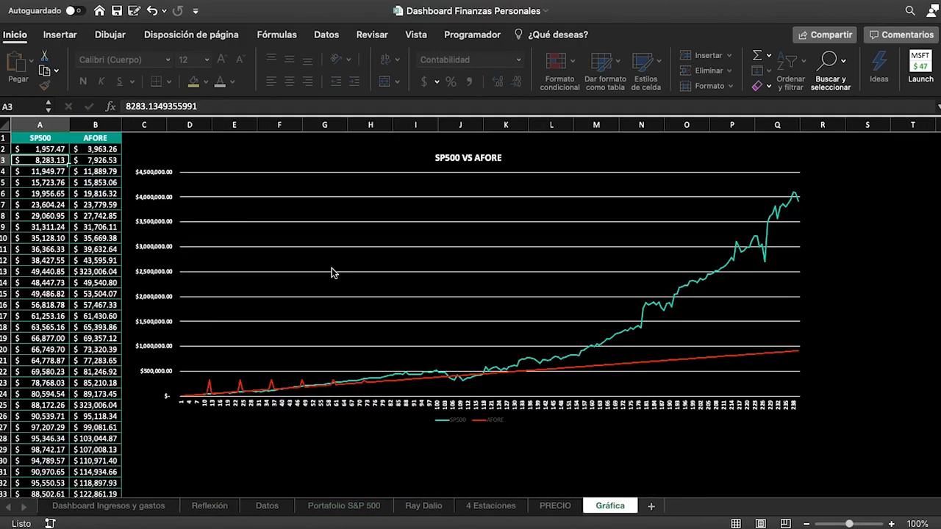
{"action": "left_click", "coordinate": [41, 148]}
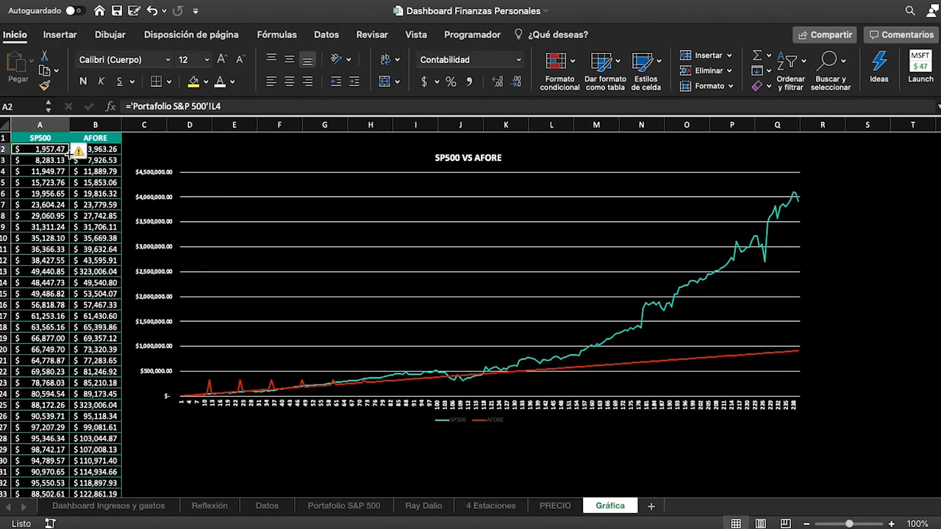
{"action": "double_click", "coordinate": [69, 154]}
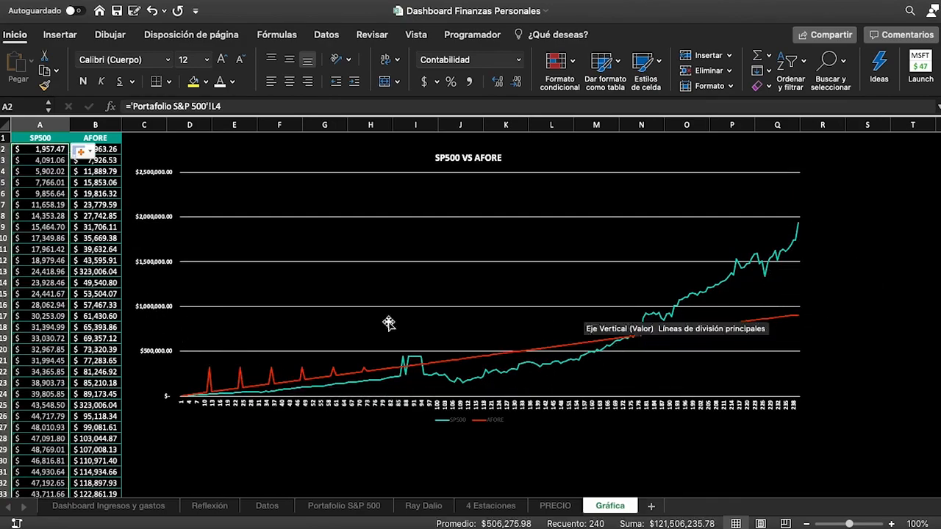
Link B2 to 'Portafolio S&P 500'!N4 and fill the formula down the AFORE column.
{"action": "left_click", "coordinate": [116, 150]}
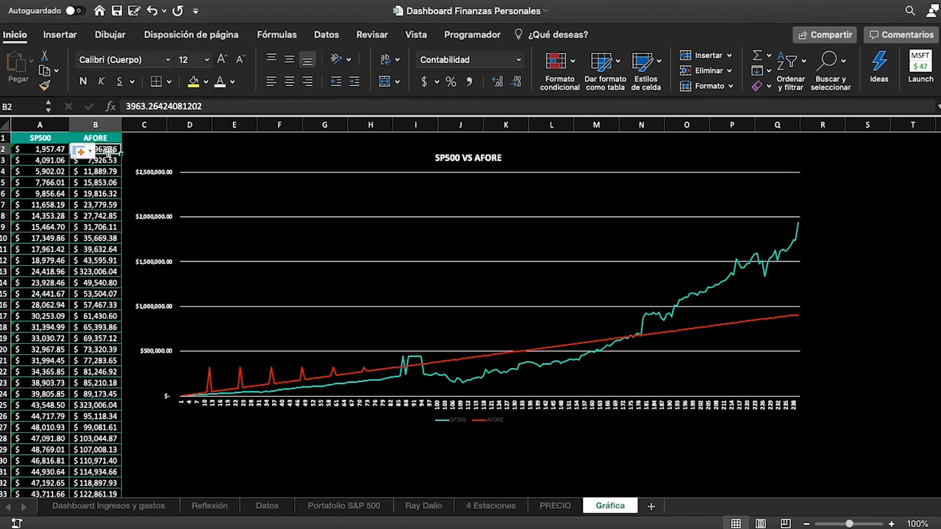
{"action": "type", "text": "="}
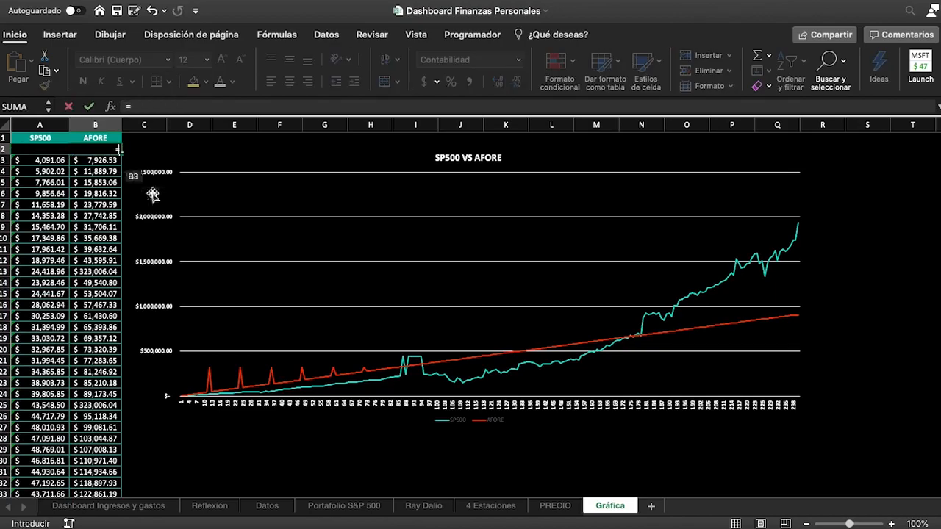
{"action": "left_click", "coordinate": [339, 506]}
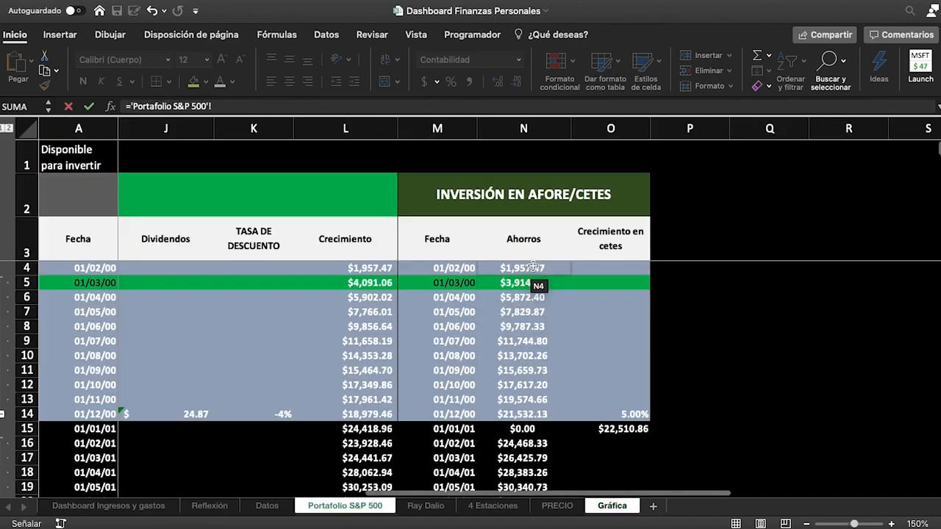
{"action": "left_click", "coordinate": [531, 268]}
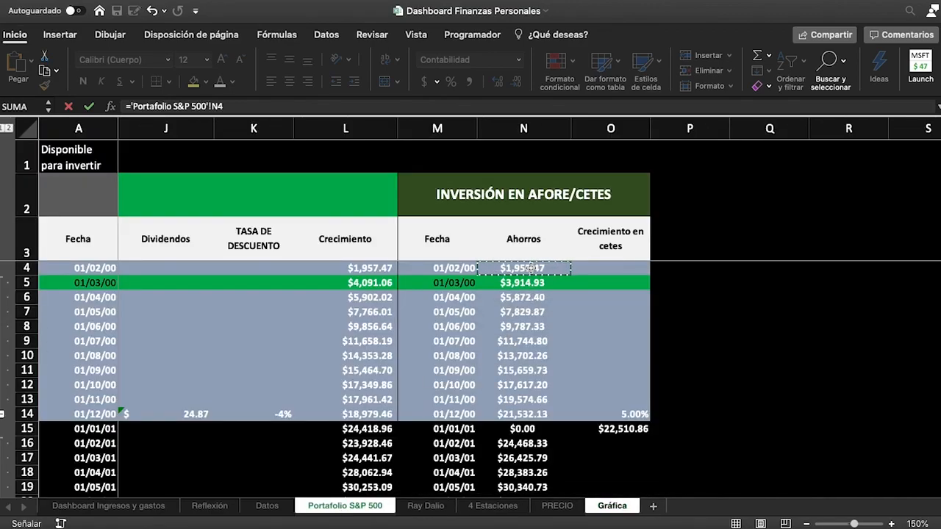
{"action": "key", "text": "Return"}
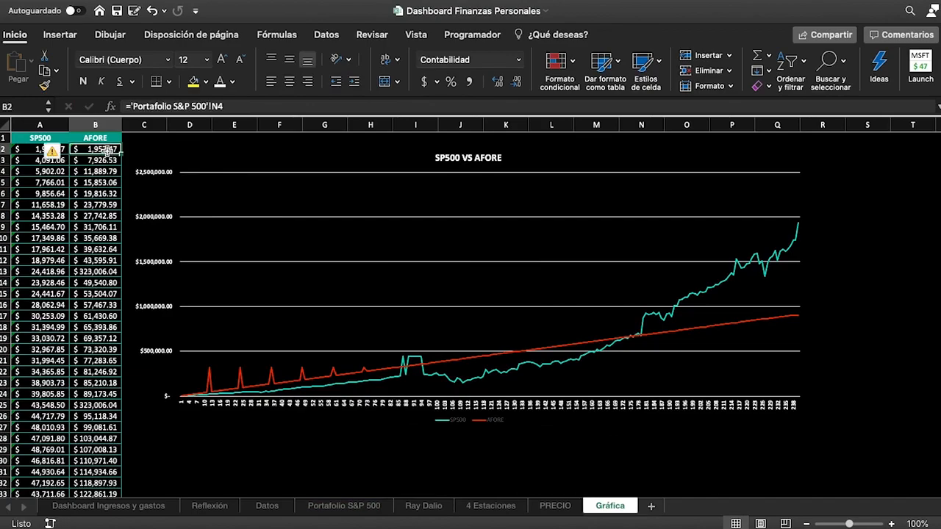
{"action": "double_click", "coordinate": [122, 153]}
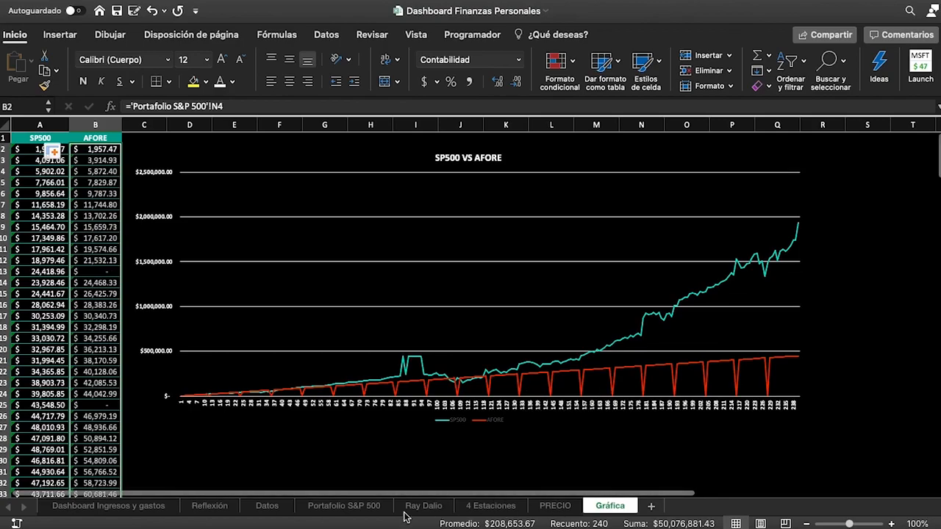
Inspect the January 2001 Crecimiento en cetes formula in O15 on the Portafolio S&P 500 sheet.
{"action": "left_click", "coordinate": [346, 506]}
{"action": "scroll", "coordinate": [602, 363], "scroll_direction": "down", "scroll_amount": 3}
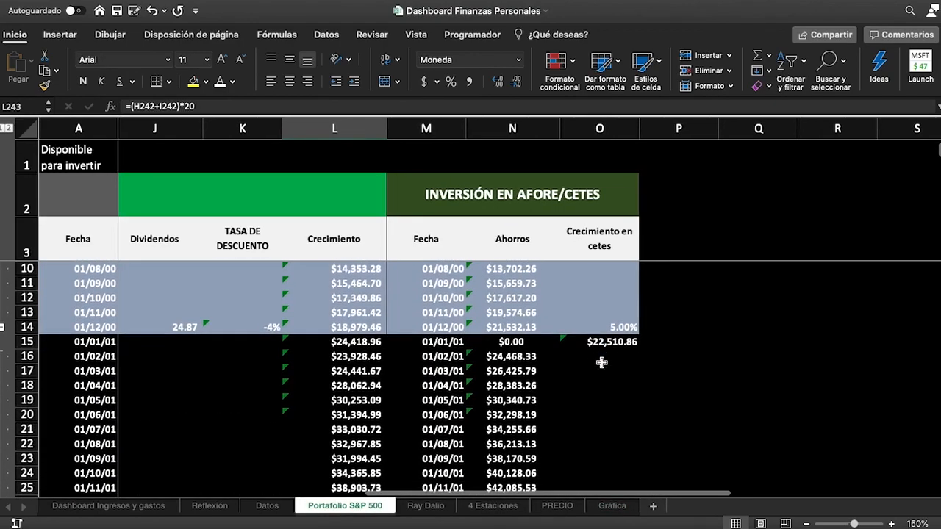
{"action": "left_click", "coordinate": [612, 343]}
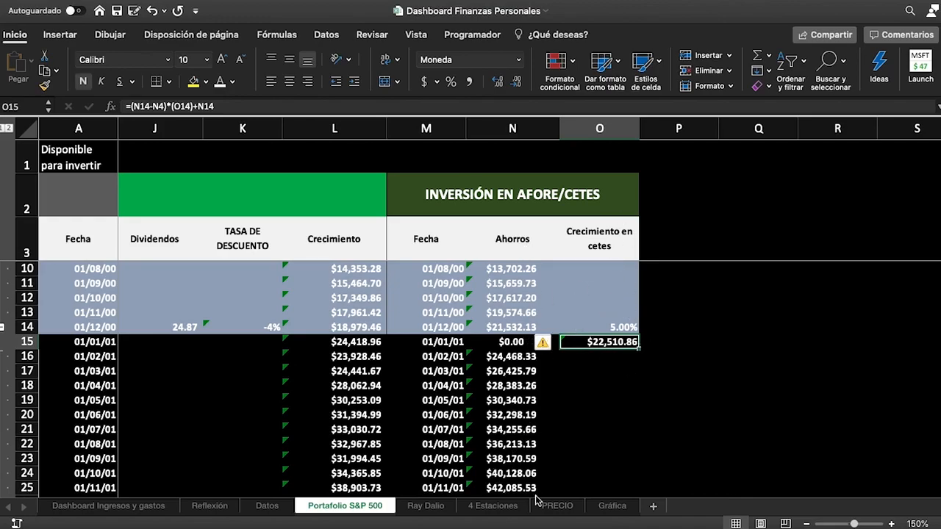
Return to the Gráfica sheet and compare the final SP500 and AFORE points on the SP500 VS AFORE chart.
{"action": "left_click", "coordinate": [614, 506]}
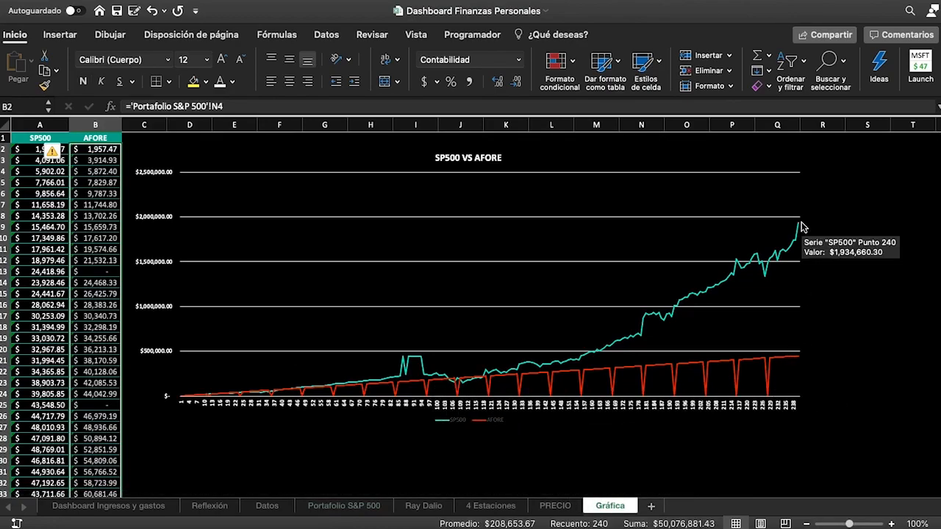
{"action": "mouse_move", "coordinate": [798, 358]}
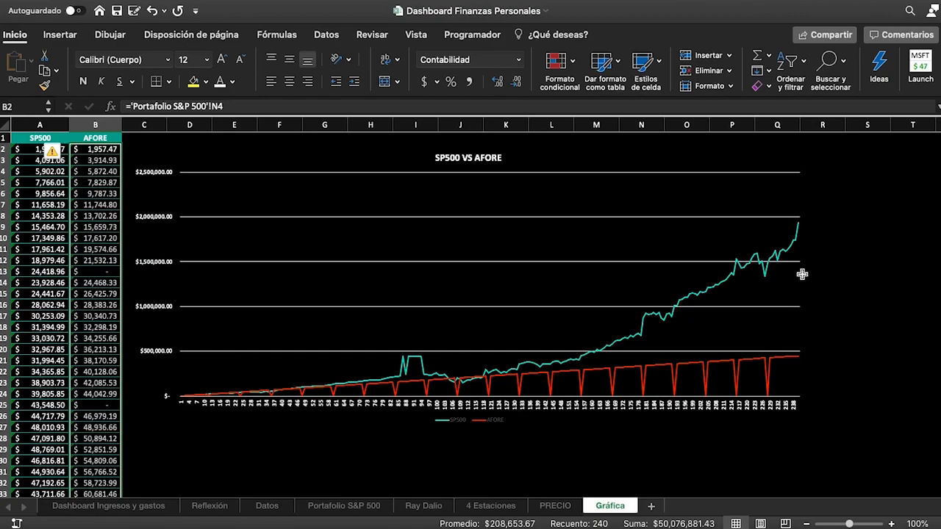
{"action": "mouse_move", "coordinate": [800, 229]}
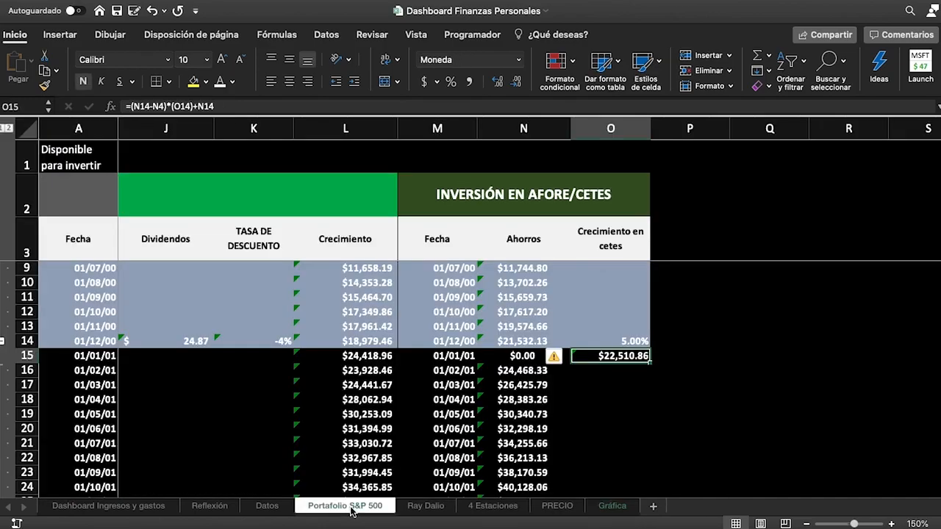
On the Portafolio S&P 500 sheet, delete +Datos!E23)^19 from the end of the Disponible para invertir formula in B1.
{"action": "left_click", "coordinate": [353, 506]}
{"action": "scroll", "coordinate": [260, 292], "scroll_direction": "left", "scroll_amount": 10}
{"action": "scroll", "coordinate": [261, 292], "scroll_direction": "up", "scroll_amount": 2}
{"action": "scroll", "coordinate": [260, 292], "scroll_direction": "down", "scroll_amount": 5}
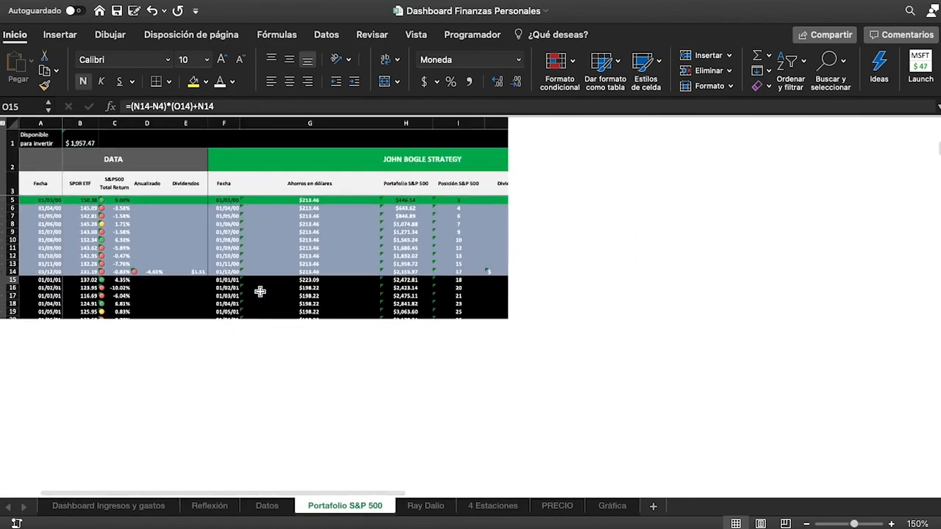
{"action": "scroll", "coordinate": [151, 280], "scroll_direction": "left", "scroll_amount": 4}
{"action": "scroll", "coordinate": [151, 280], "scroll_direction": "left", "scroll_amount": 4}
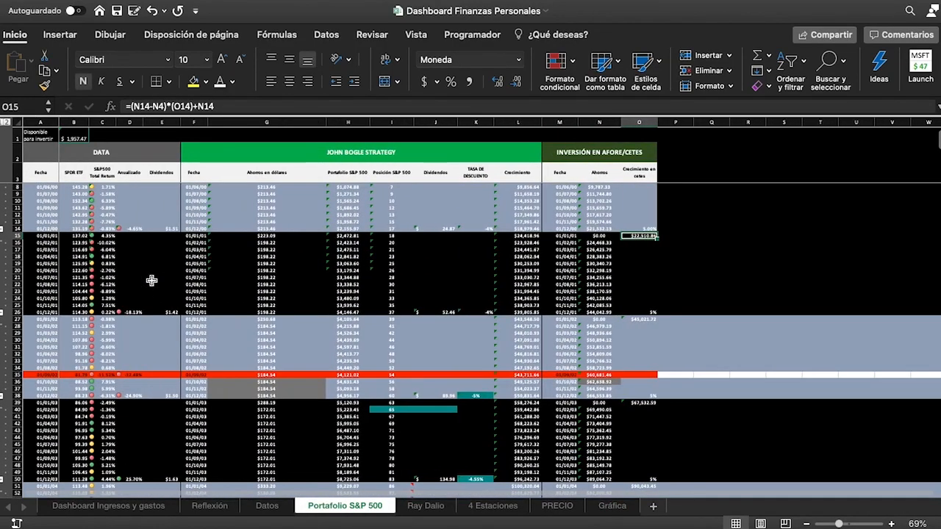
{"action": "scroll", "coordinate": [152, 280], "scroll_direction": "up", "scroll_amount": 2}
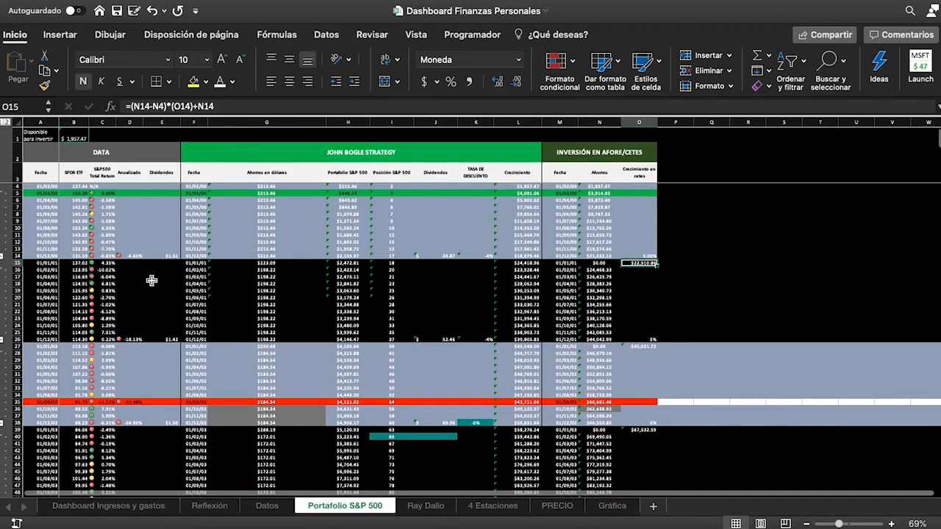
{"action": "left_click", "coordinate": [73, 137]}
{"action": "left_click", "coordinate": [582, 102]}
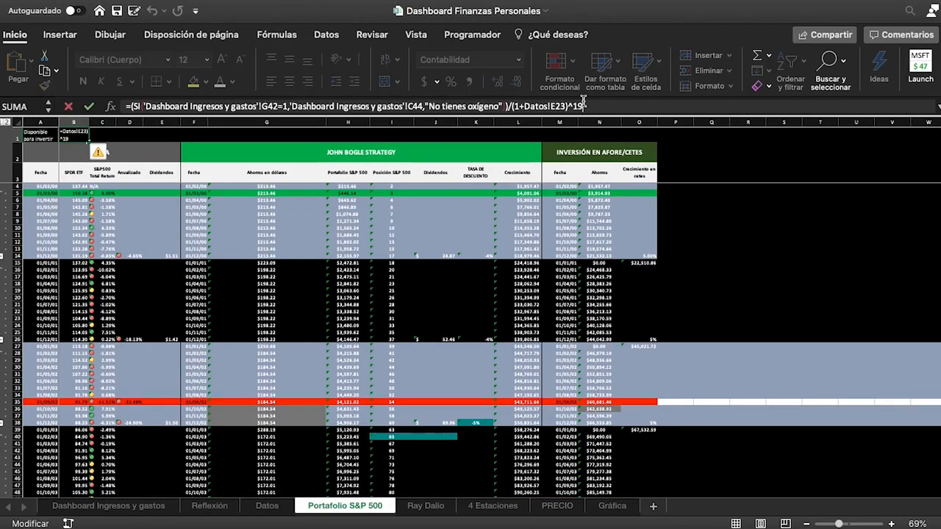
{"action": "key", "text": "BackSpace"}
{"action": "key", "text": "BackSpace"}
{"action": "key", "text": "BackSpace"}
{"action": "key", "text": "BackSpace"}
{"action": "key", "text": "BackSpace"}
{"action": "key", "text": "BackSpace"}
{"action": "key", "text": "BackSpace"}
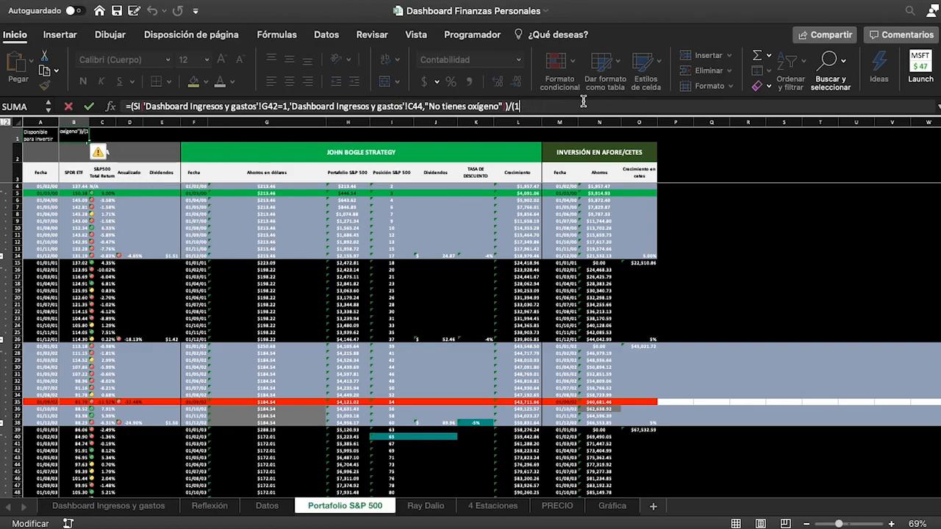